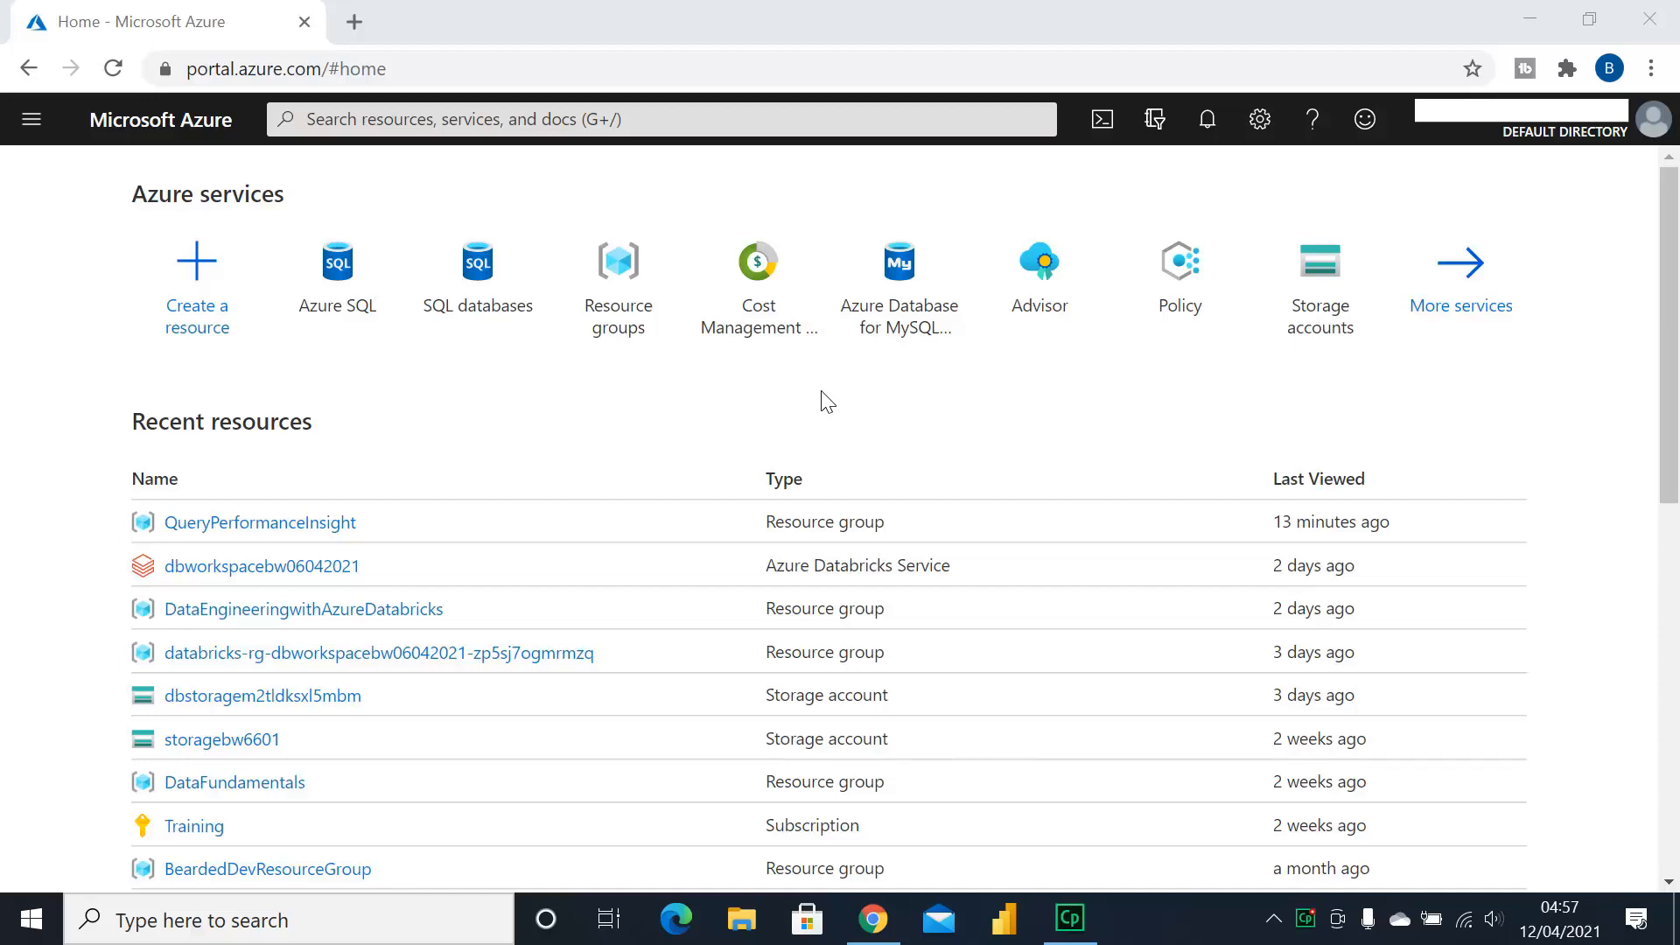
Try starting a SQL database from Create a resource and the SQL databases list, then return home
left_click(212, 322)
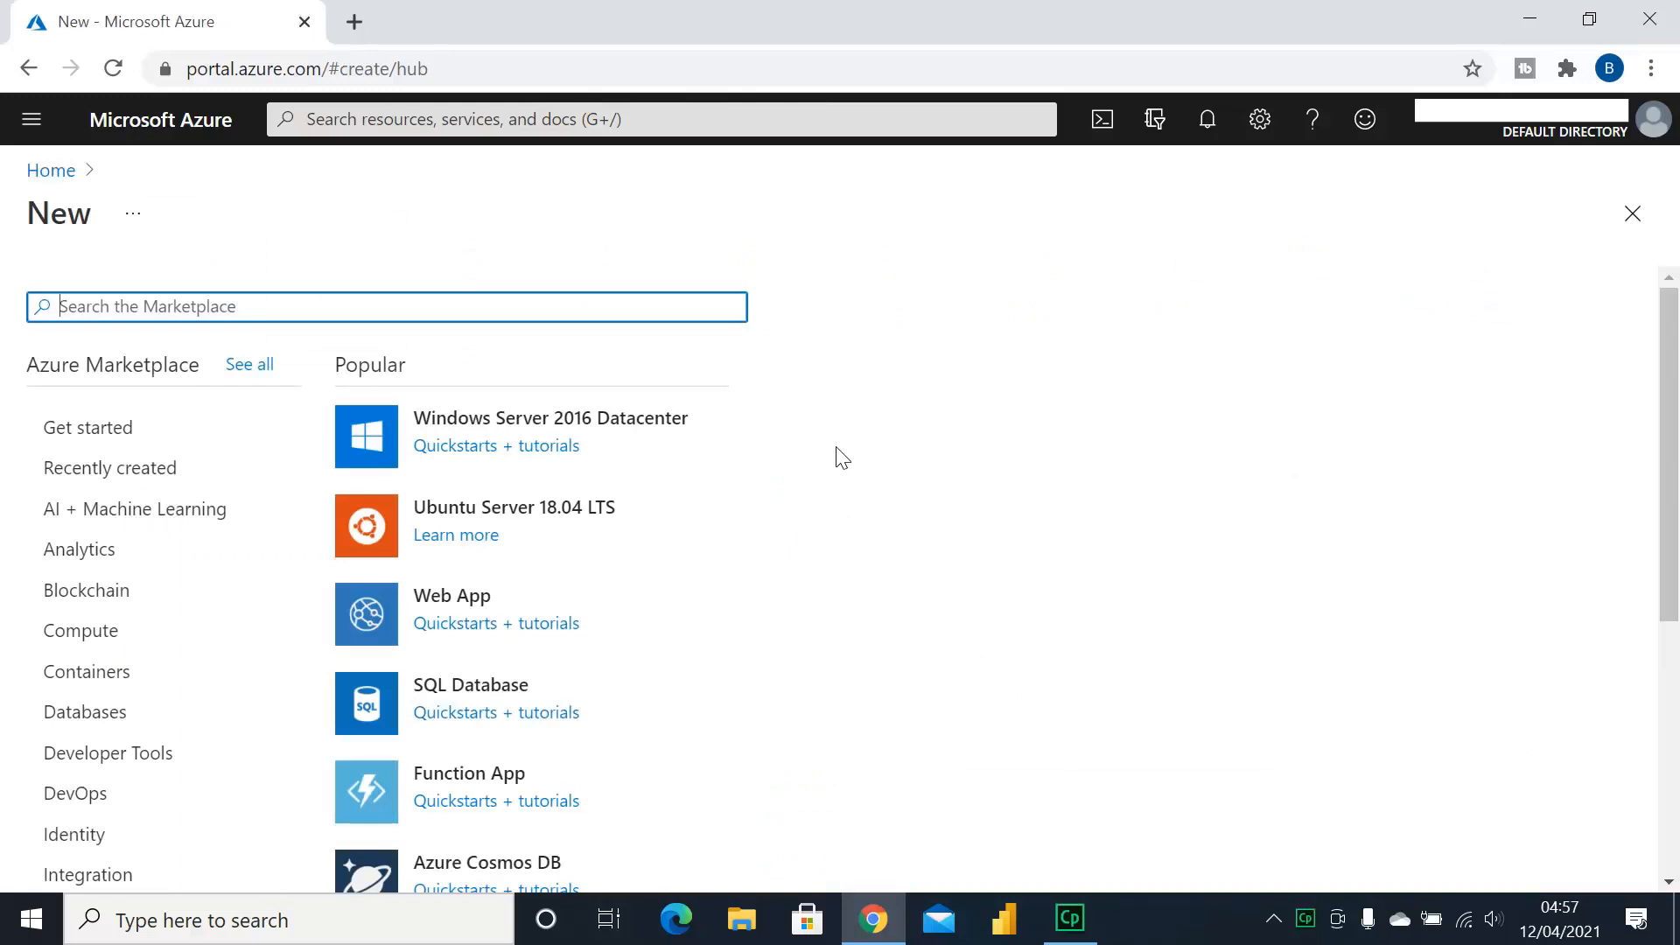
left_click(488, 699)
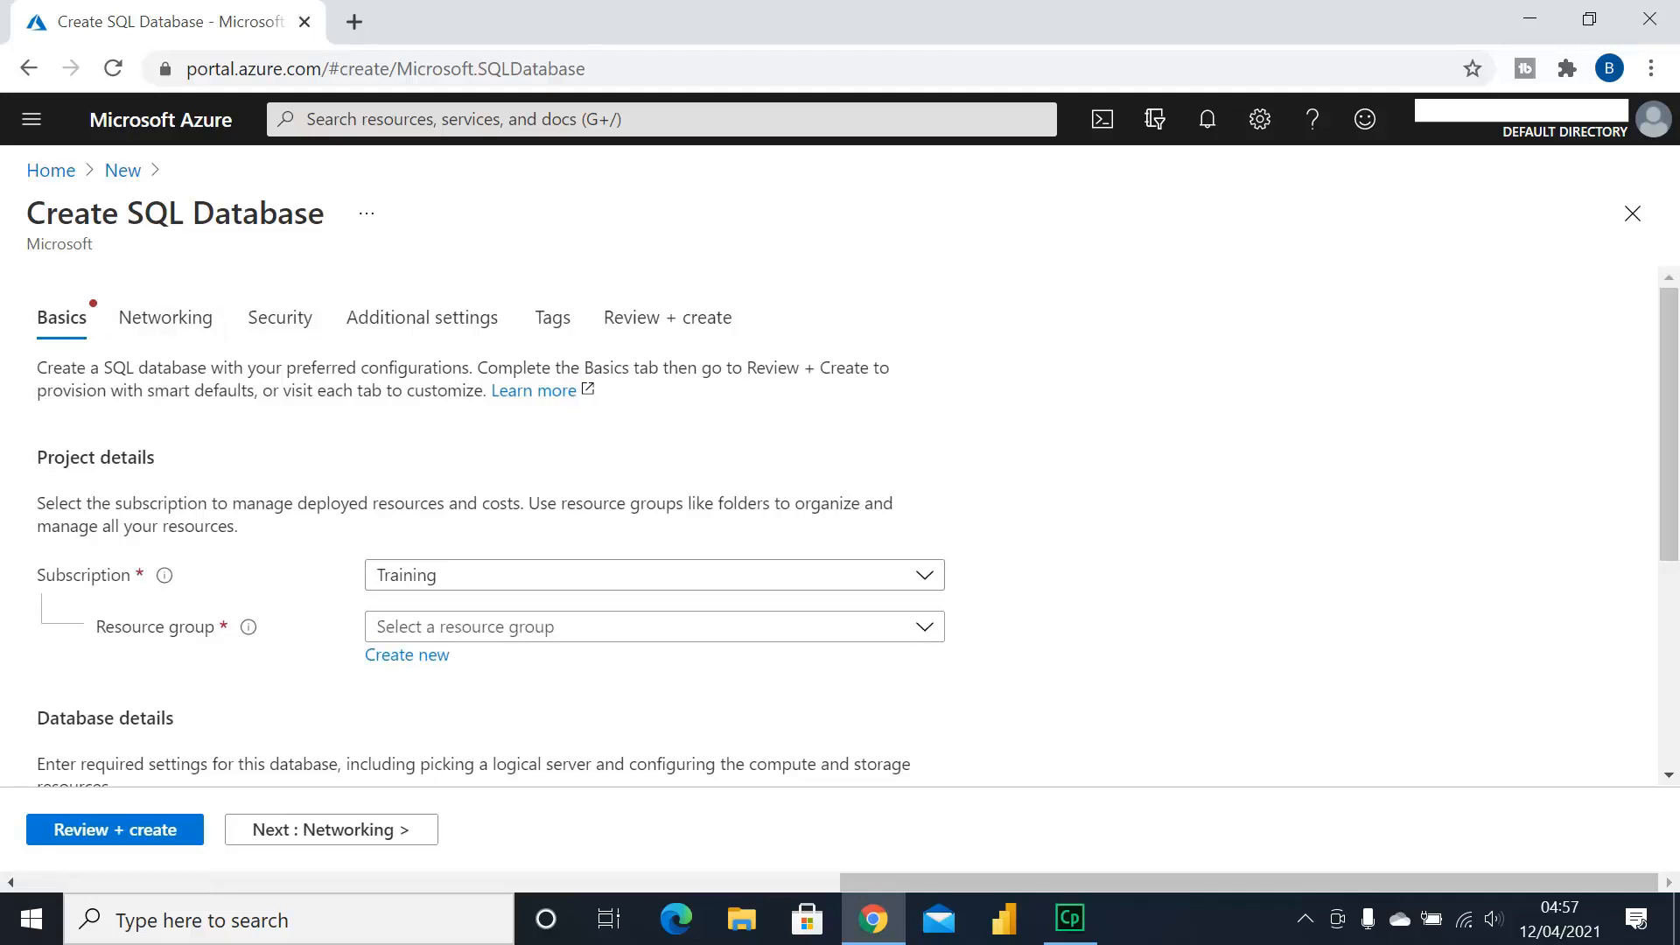
left_click(53, 175)
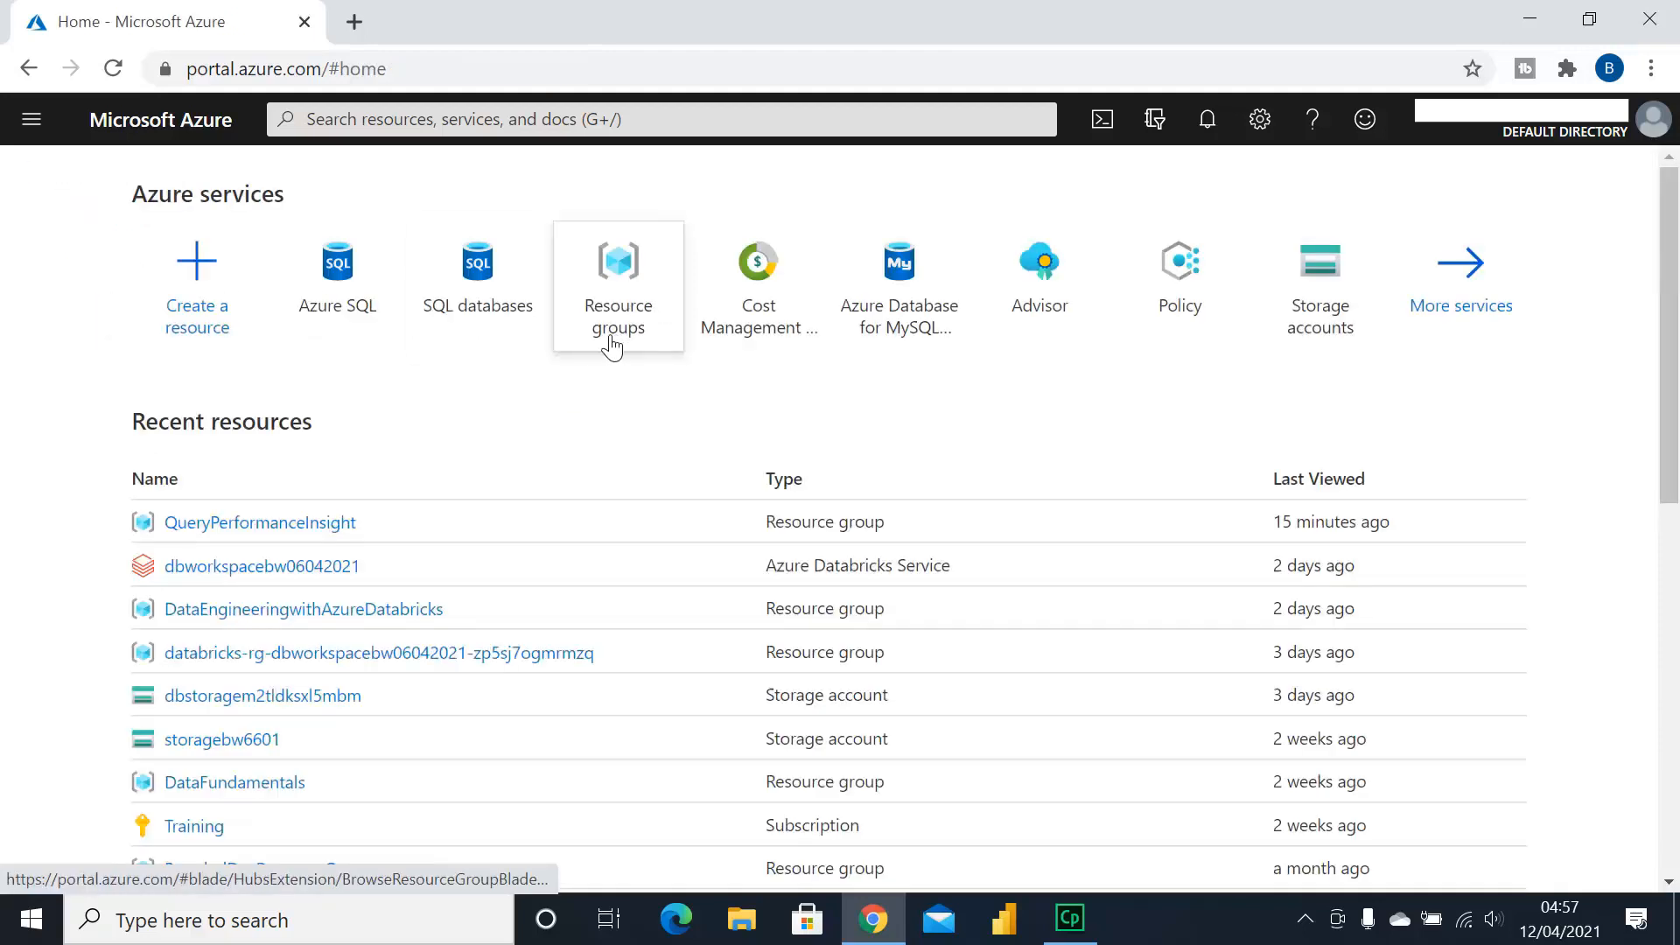
left_click(35, 130)
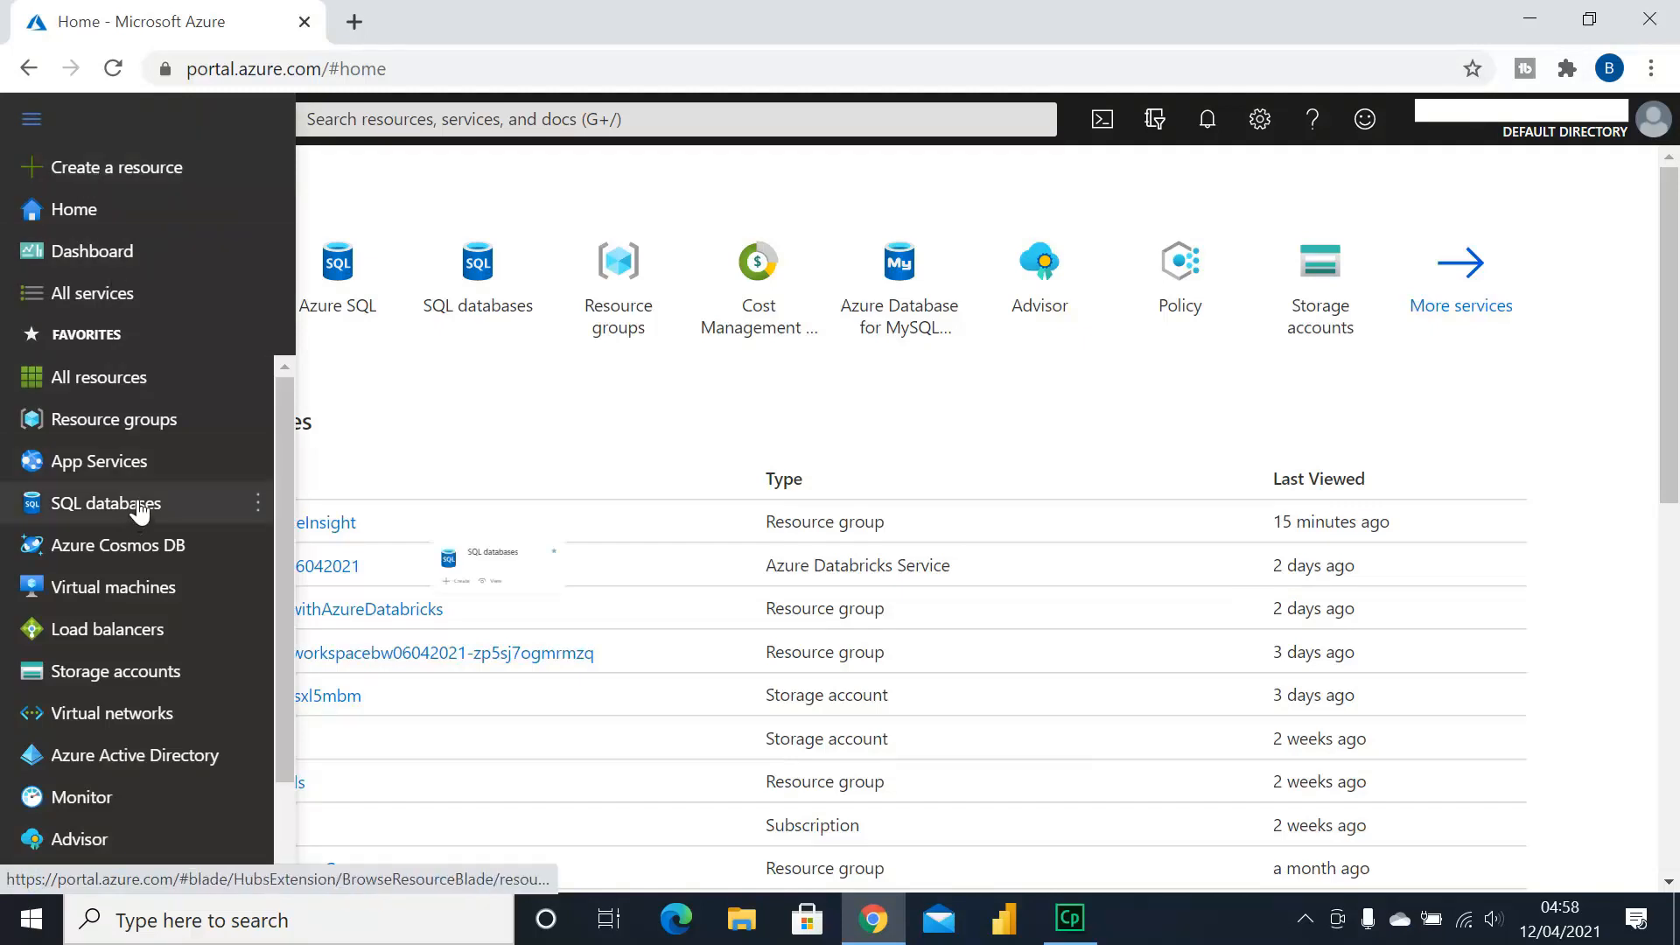
mouse_move(140, 512)
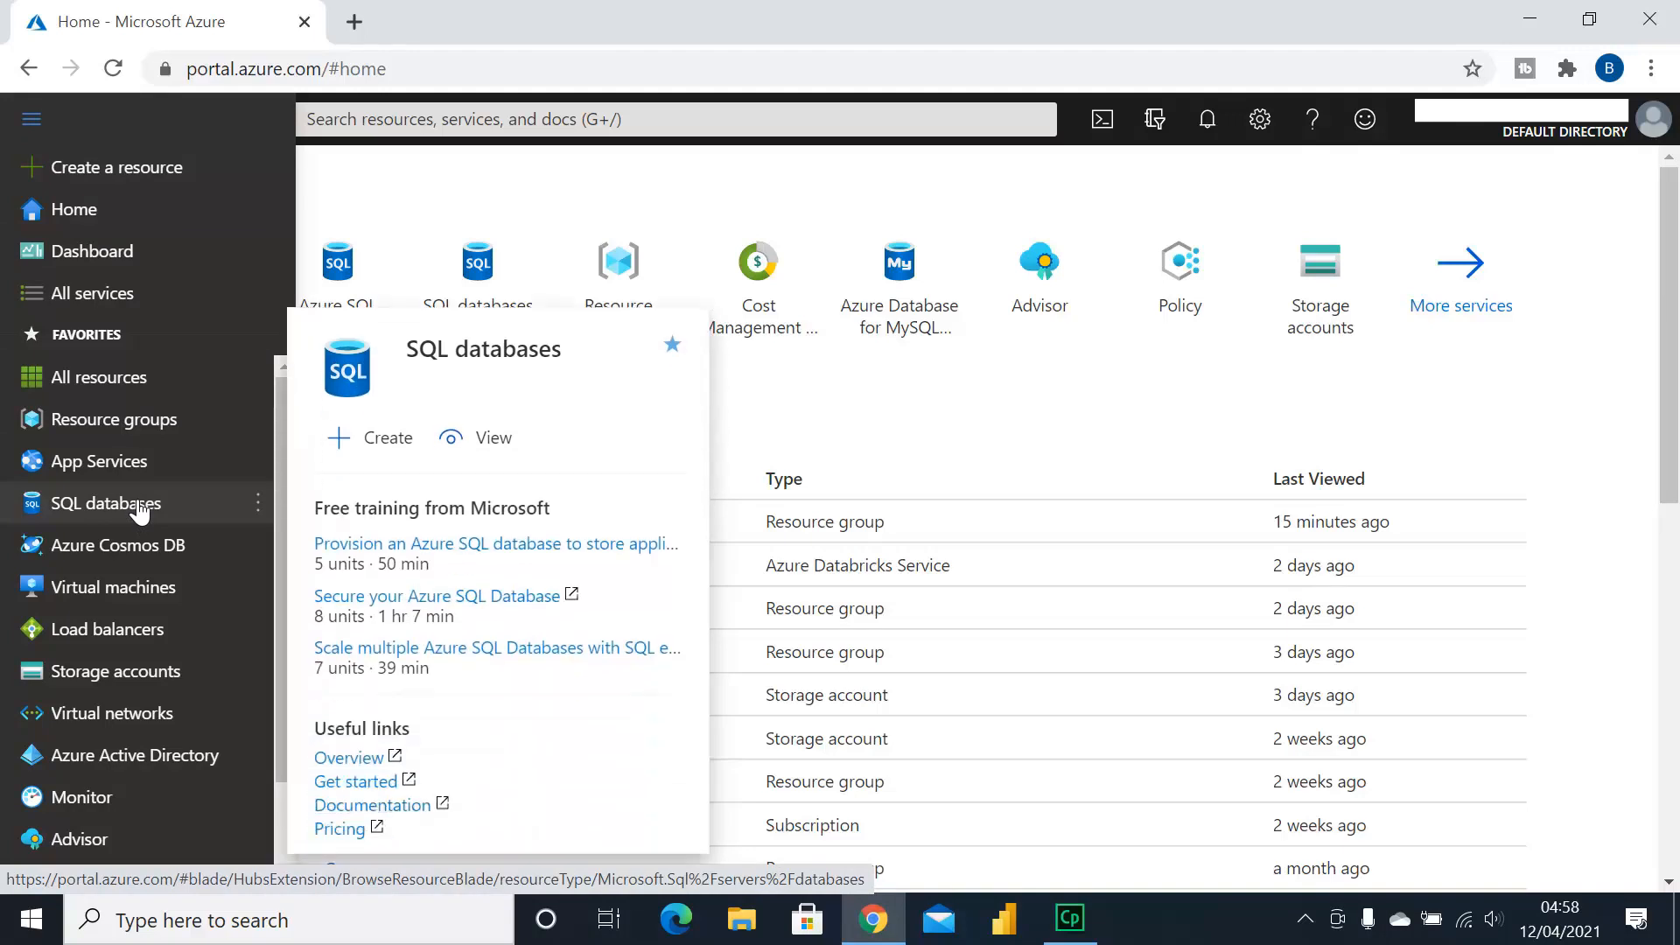
left_click(140, 512)
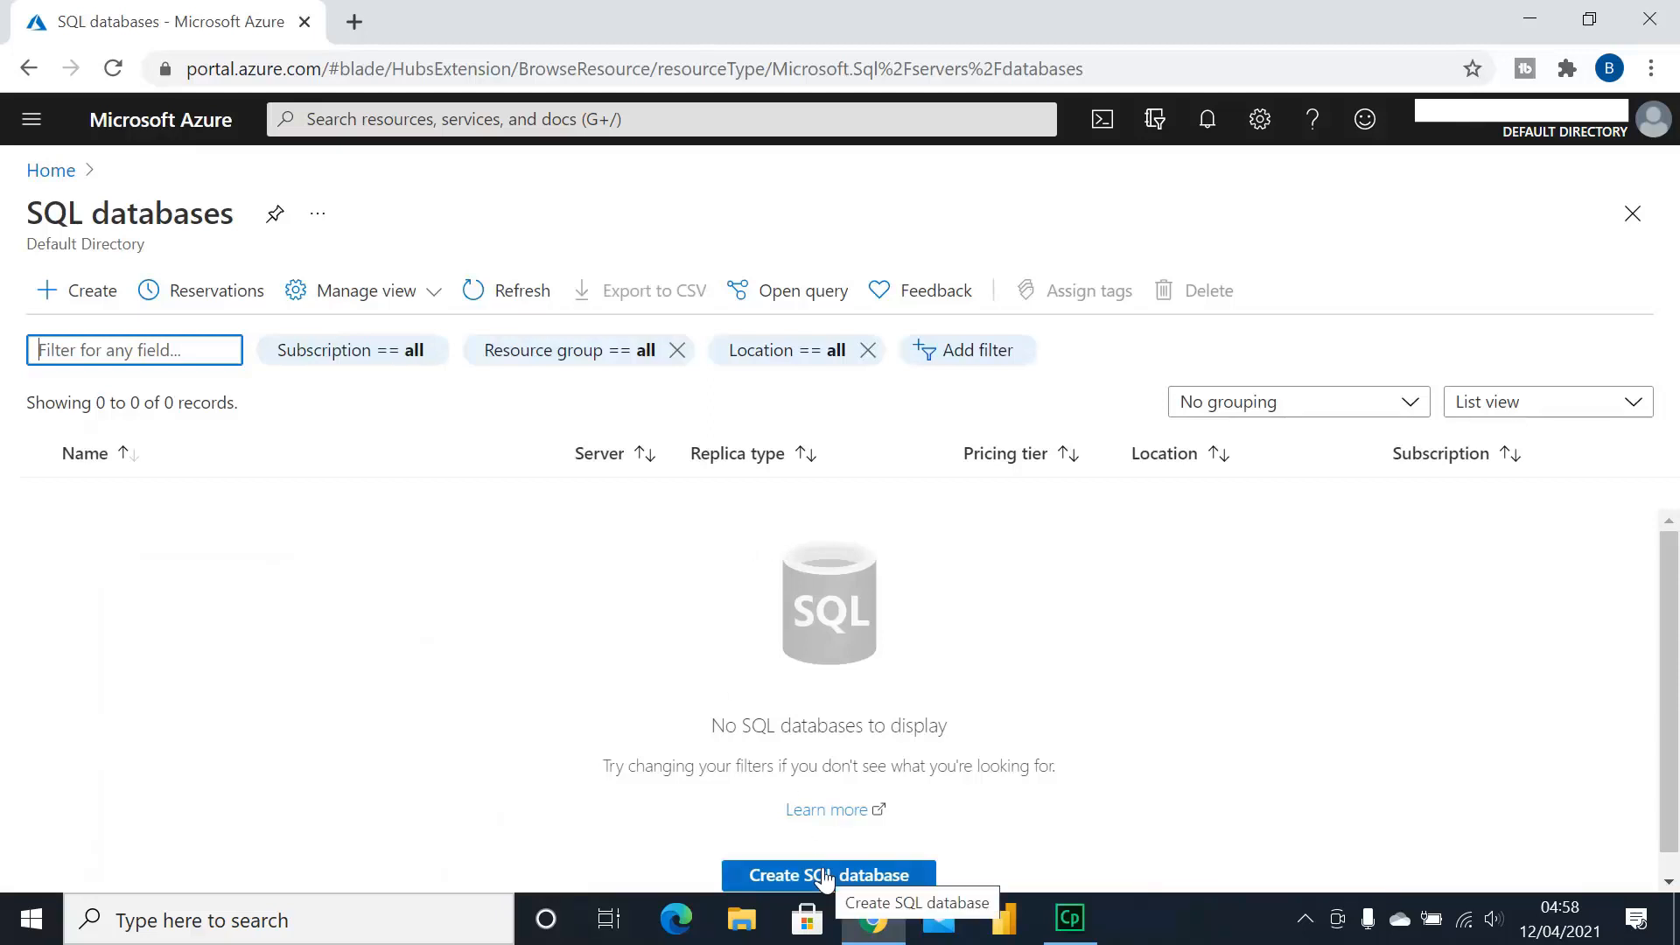
left_click(72, 302)
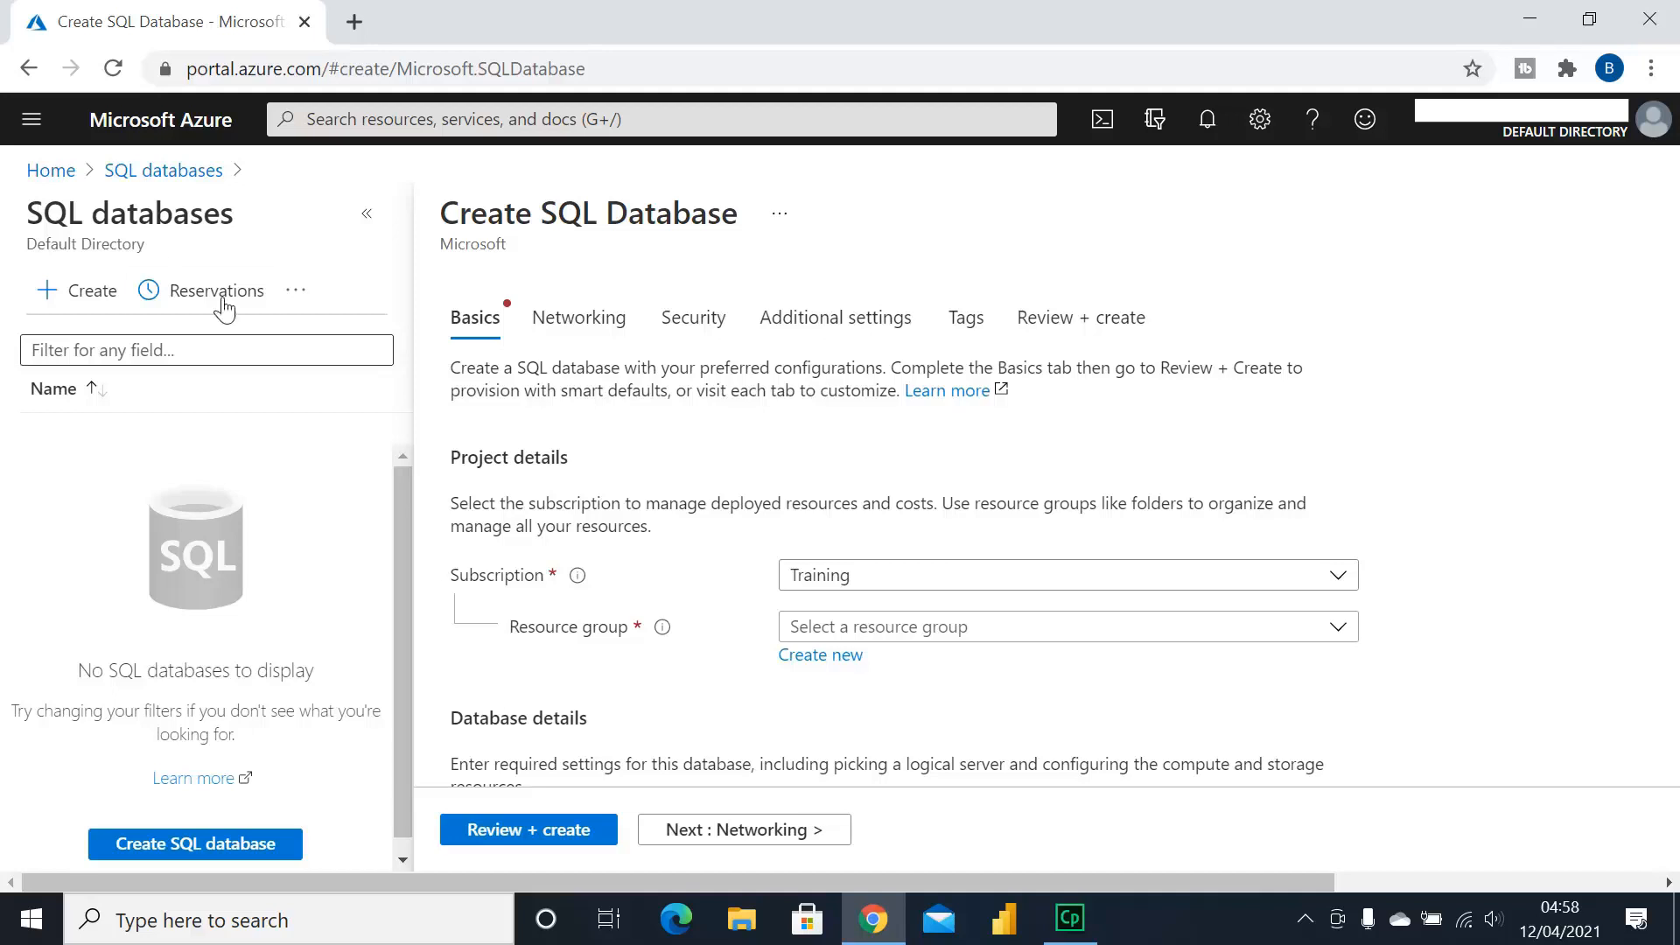
left_click(51, 171)
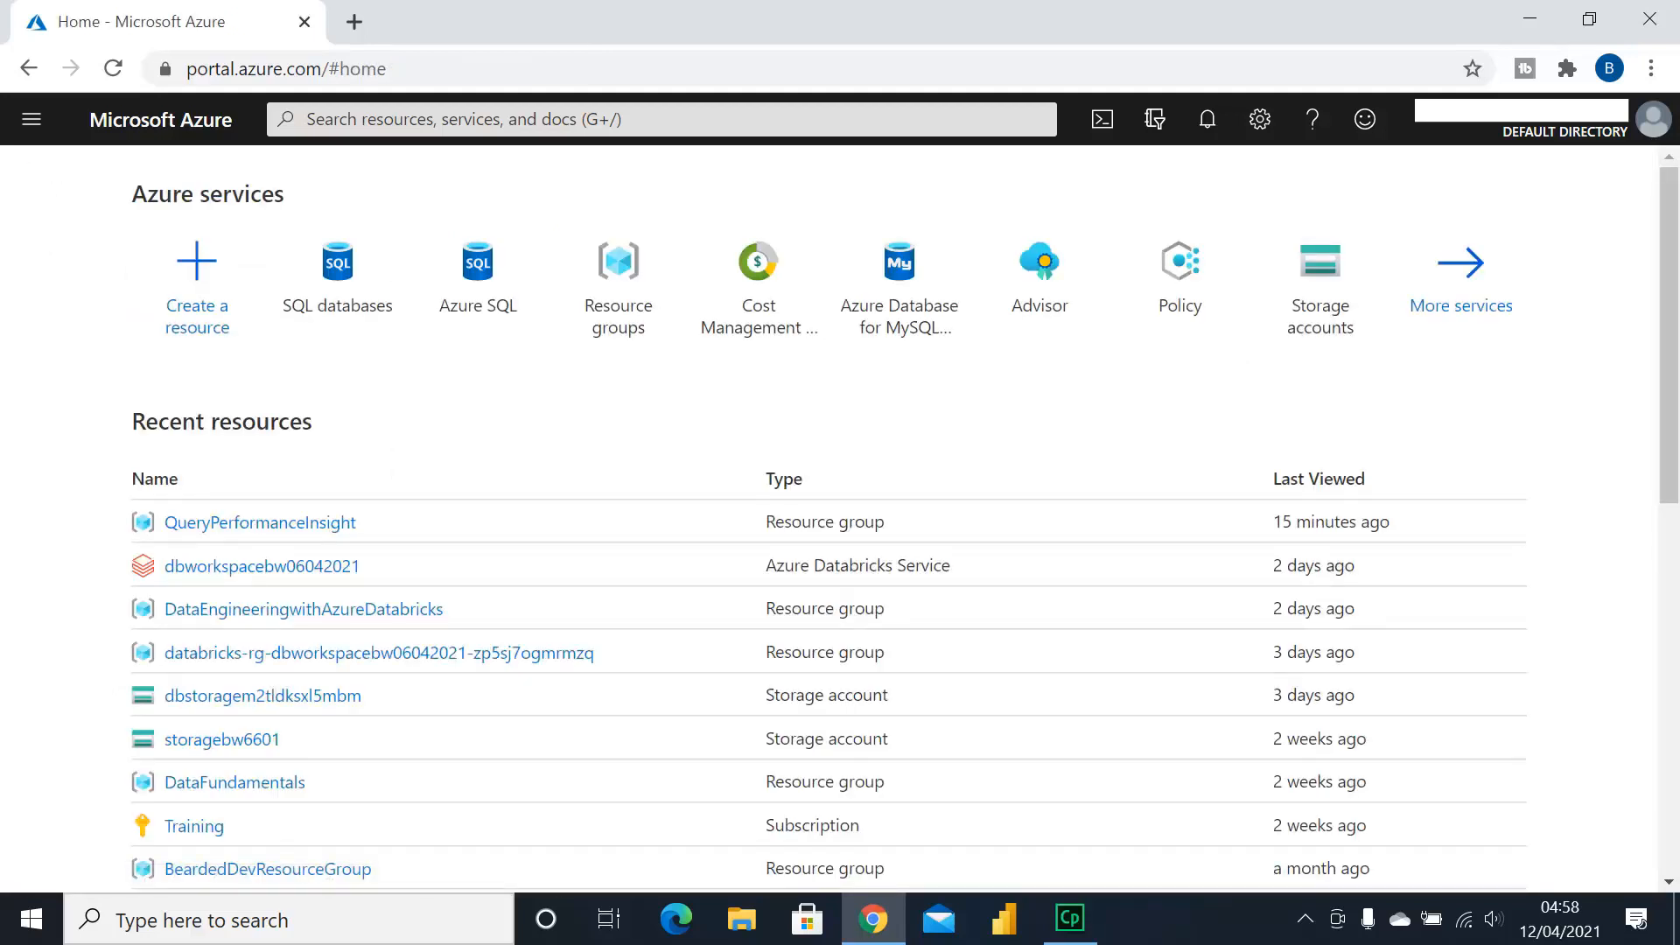
Search the portal for 'azure sql' and open the Azure SQL Marketplace offering
left_click(306, 119)
type("azure sql")
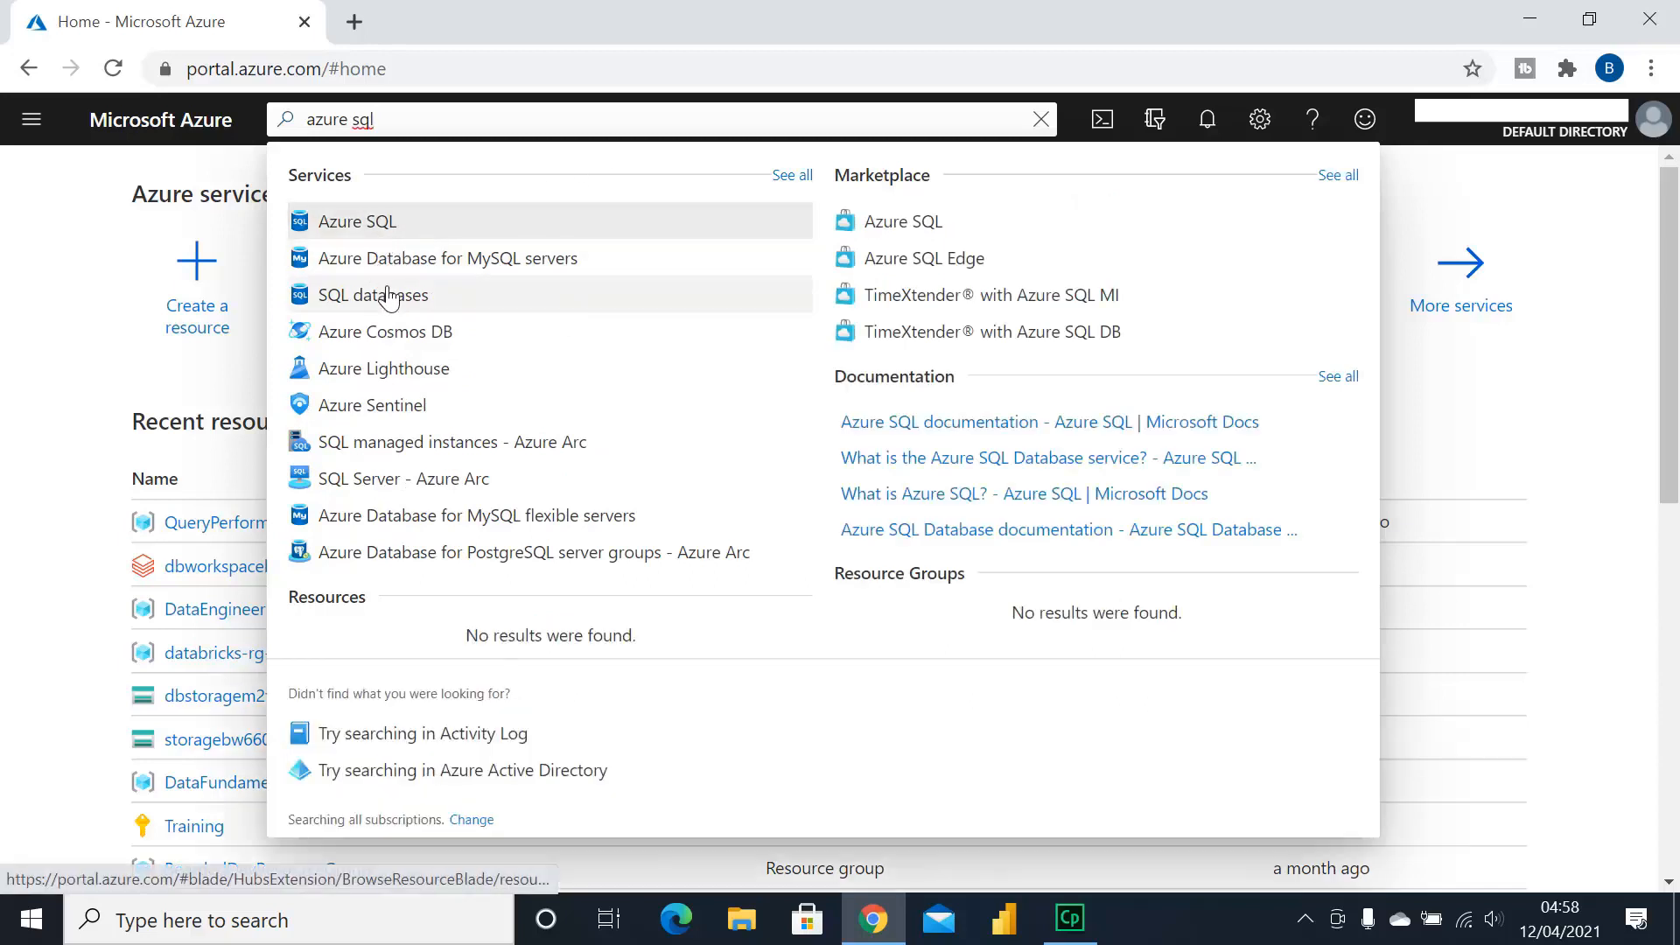
left_click(904, 232)
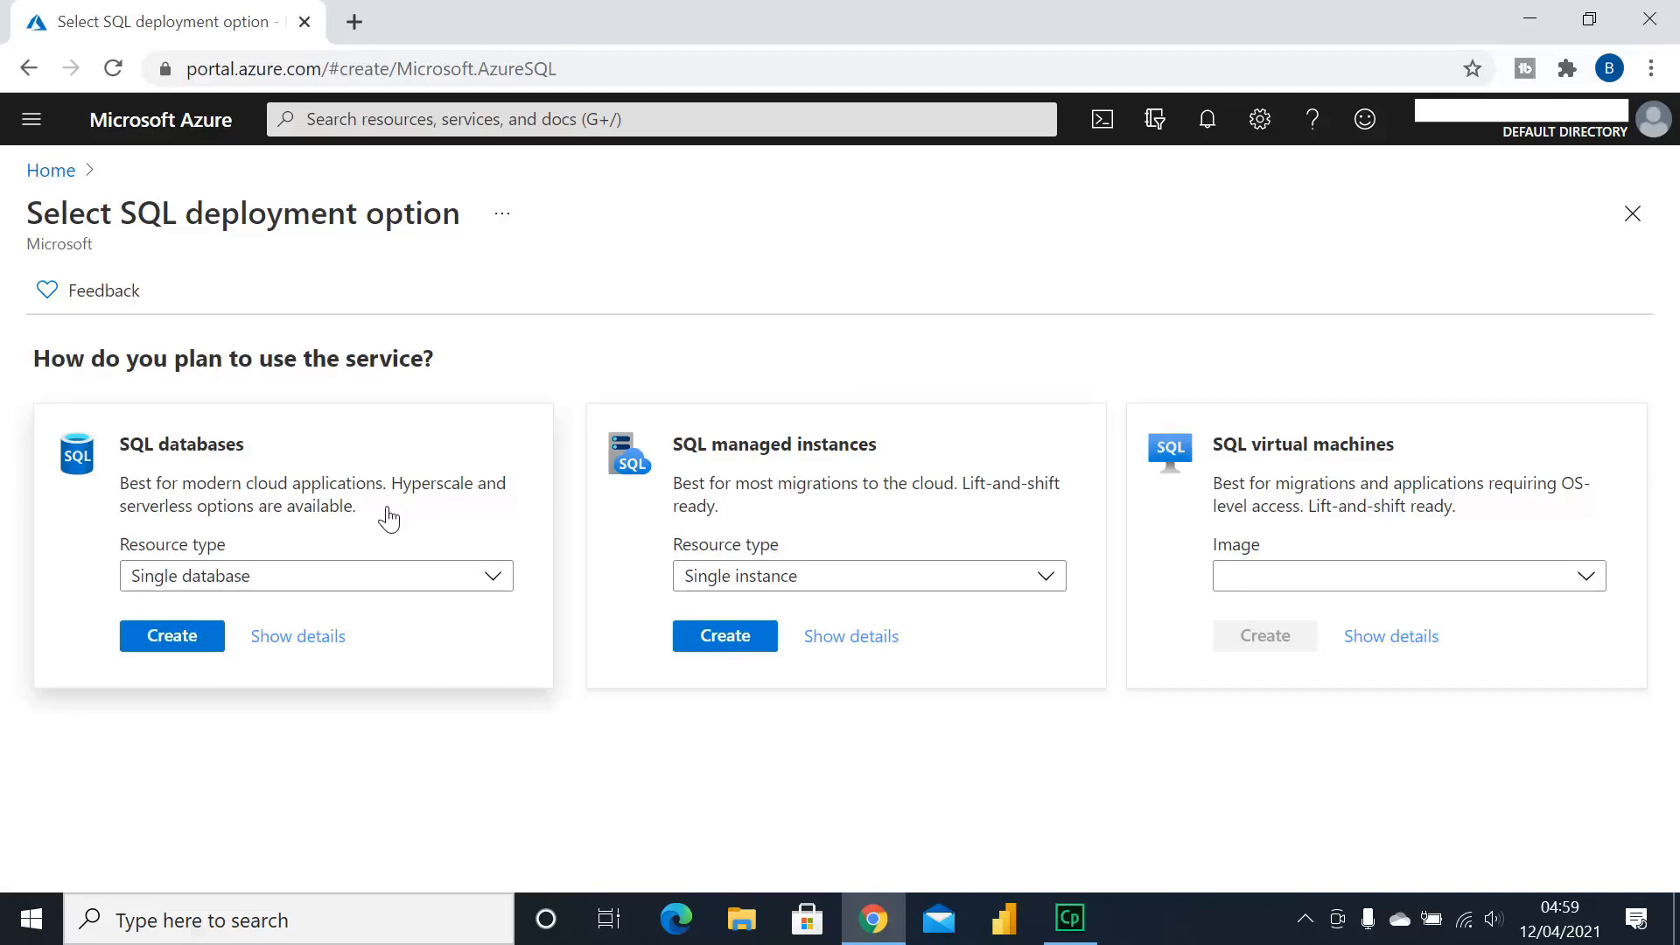
Keep Single database as the SQL databases resource type and start creating it
left_click(490, 588)
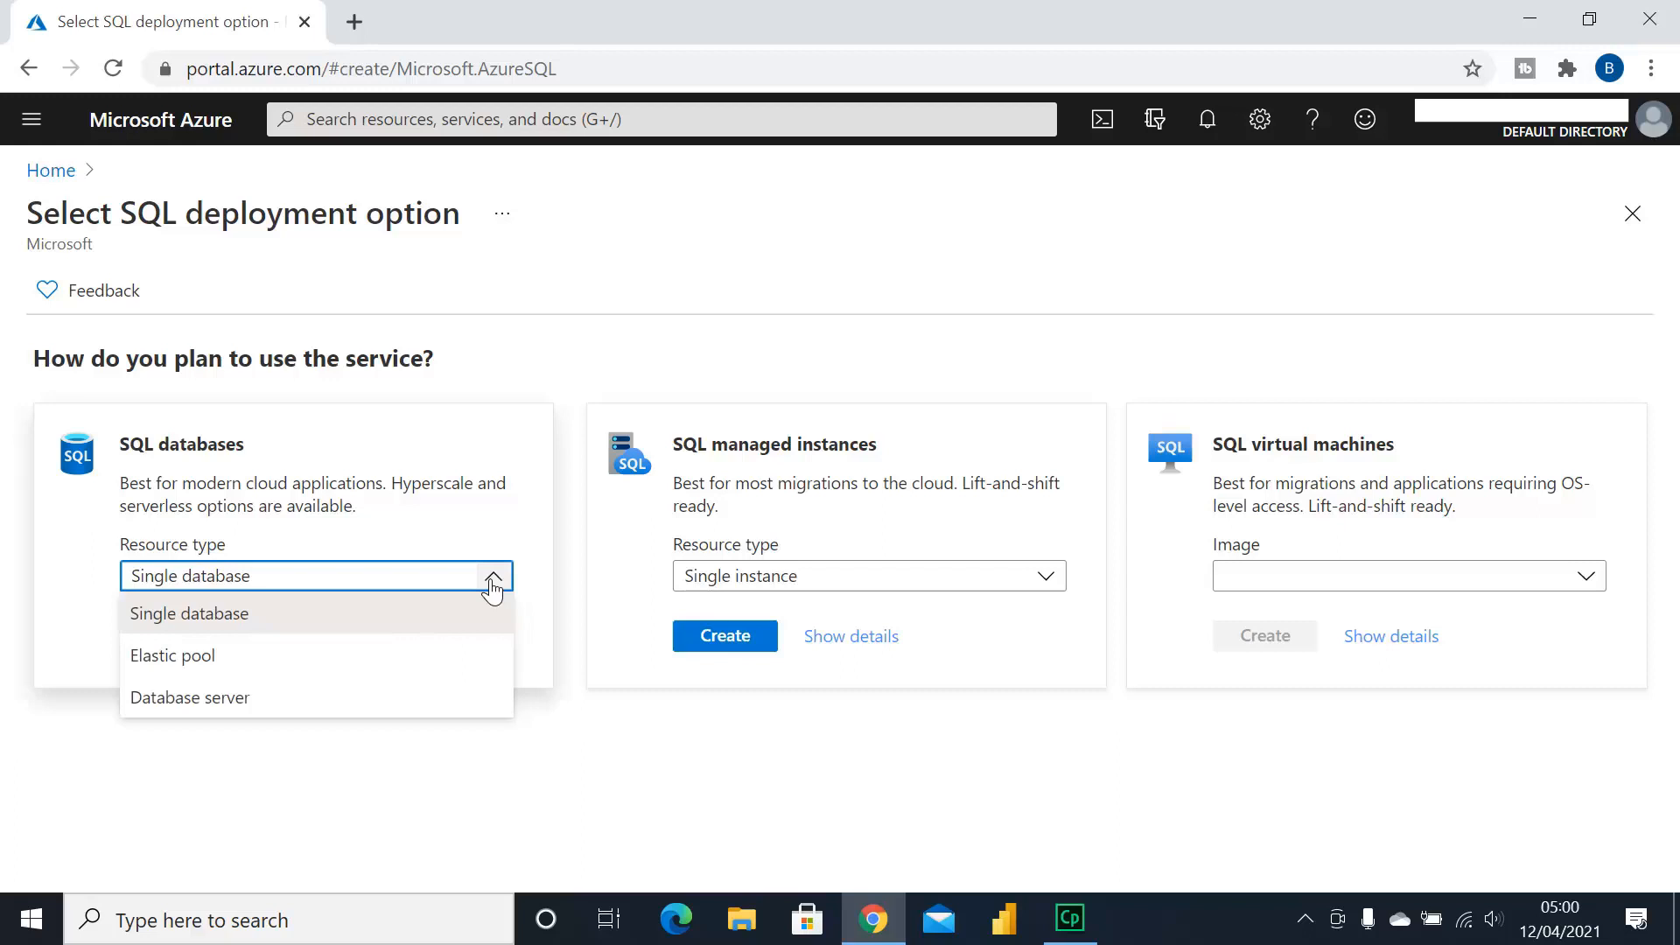
left_click(366, 612)
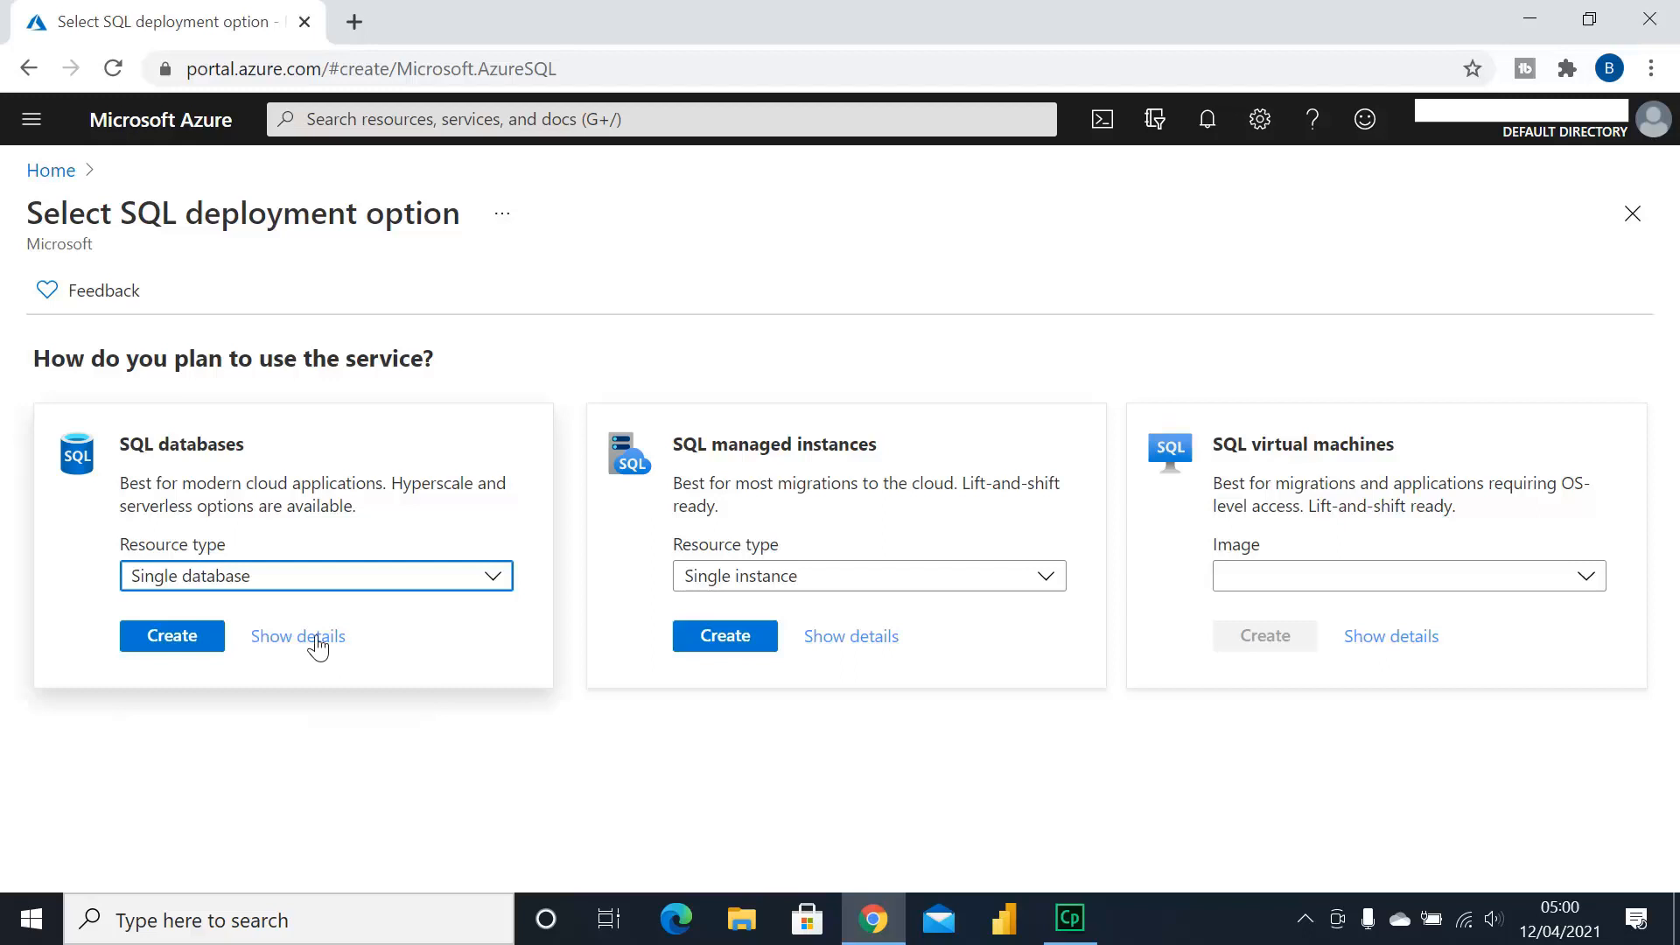
left_click(181, 655)
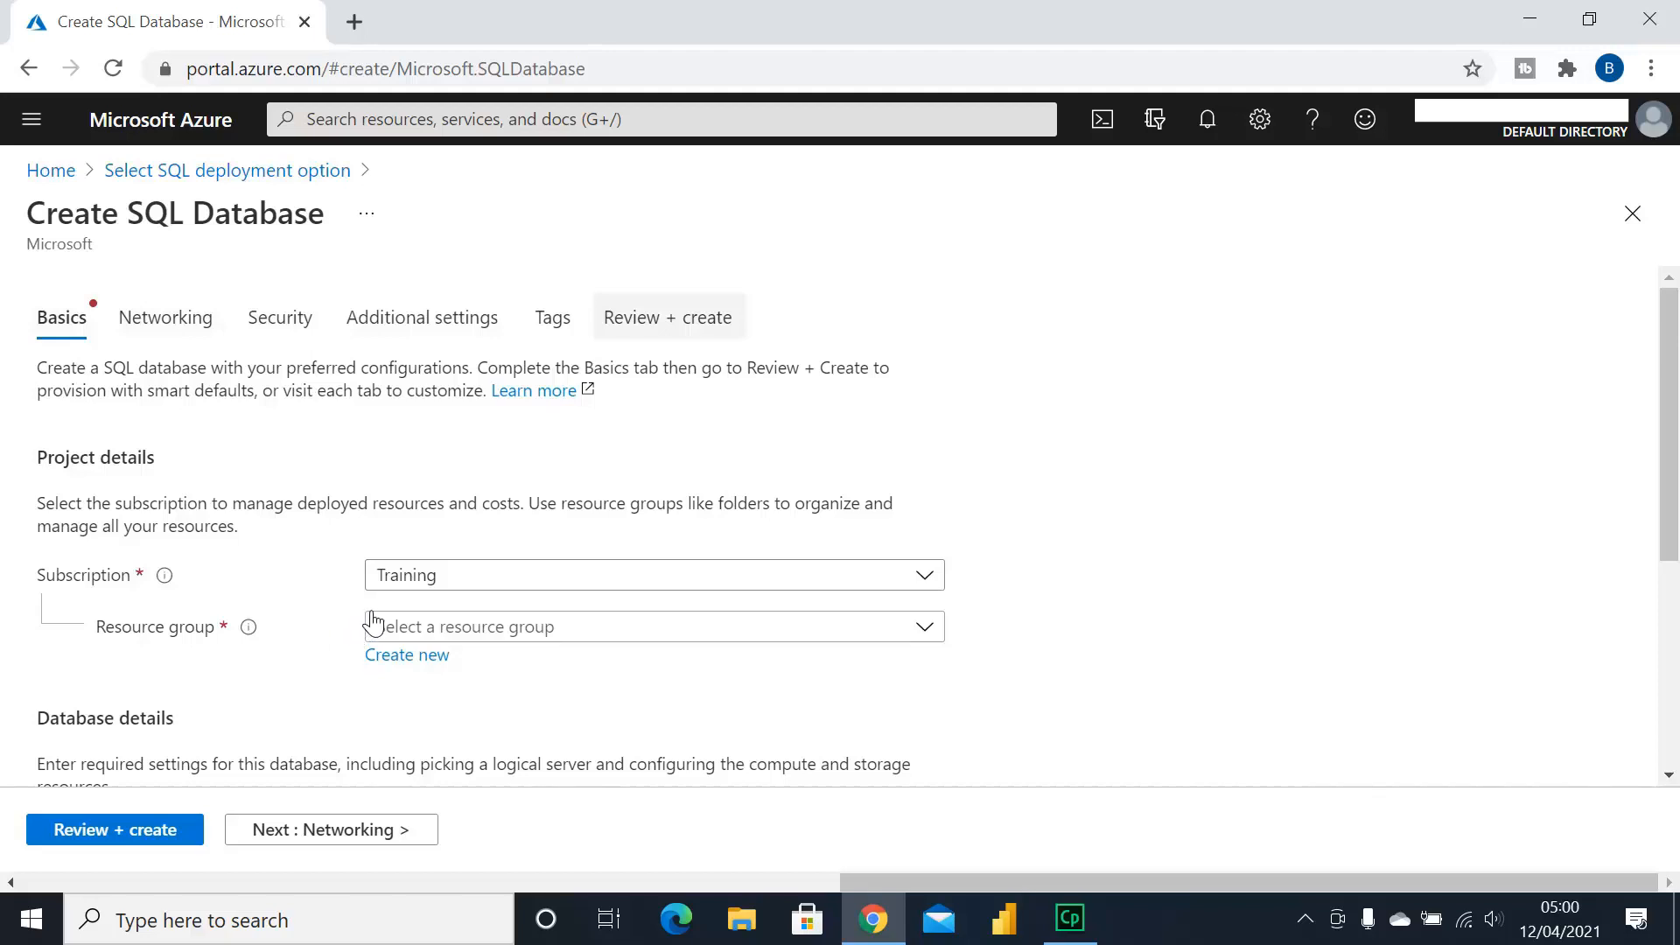
Create a new resource group named RG_YouTube for the database and confirm it
scroll(380, 617, "down", 1)
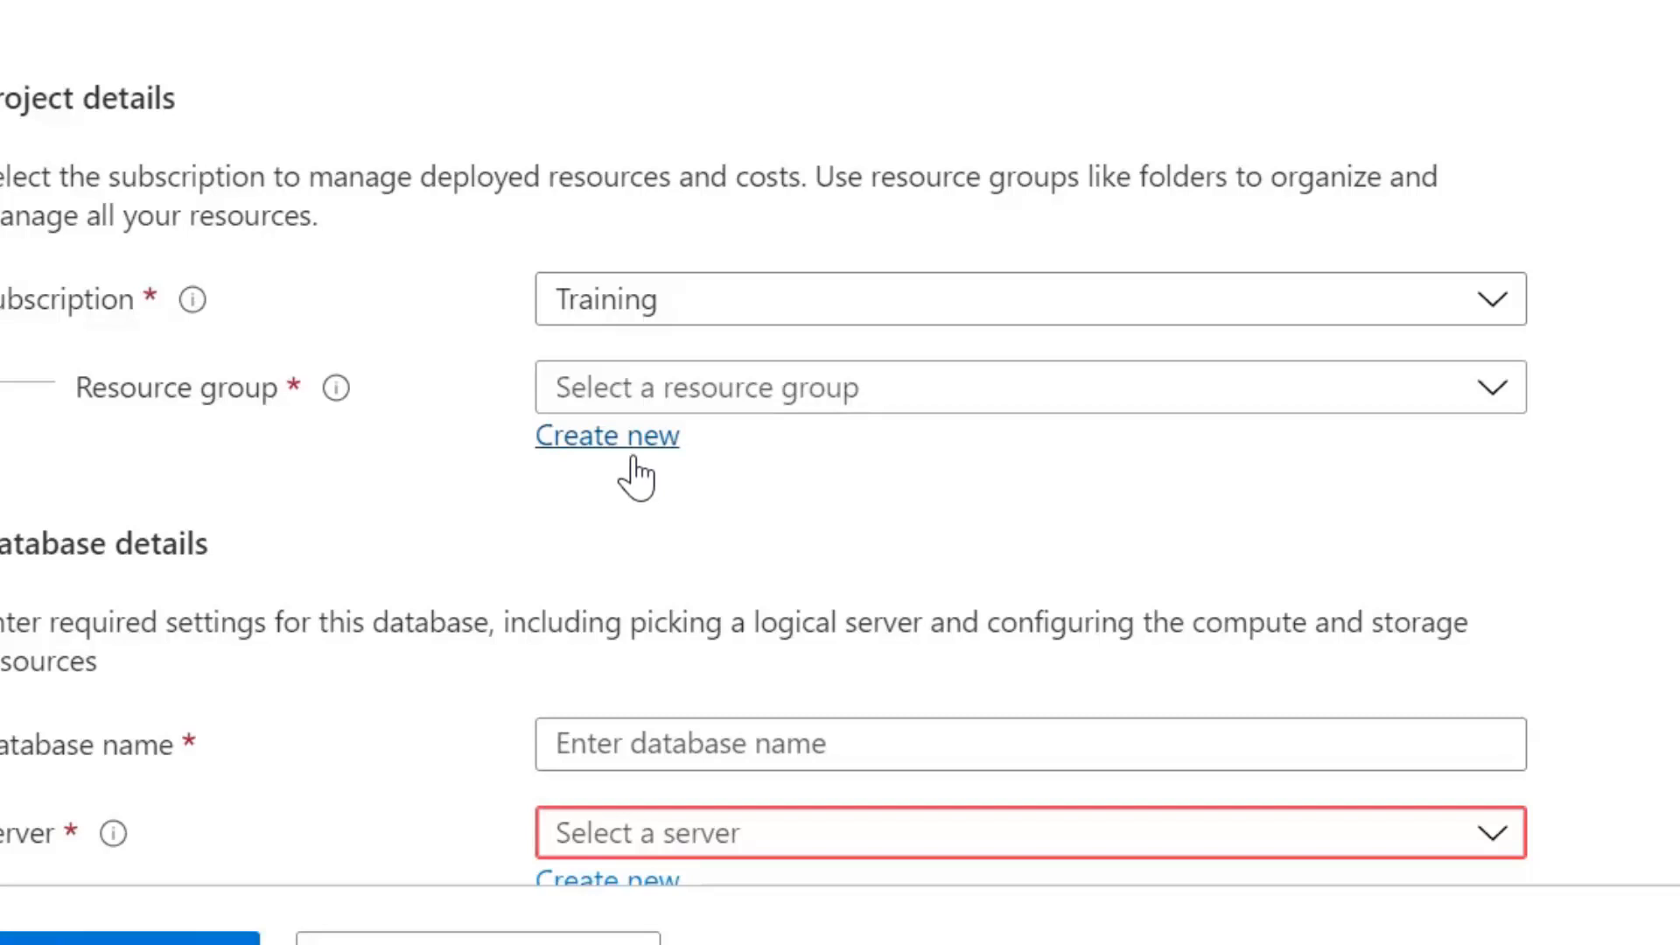
left_click(638, 455)
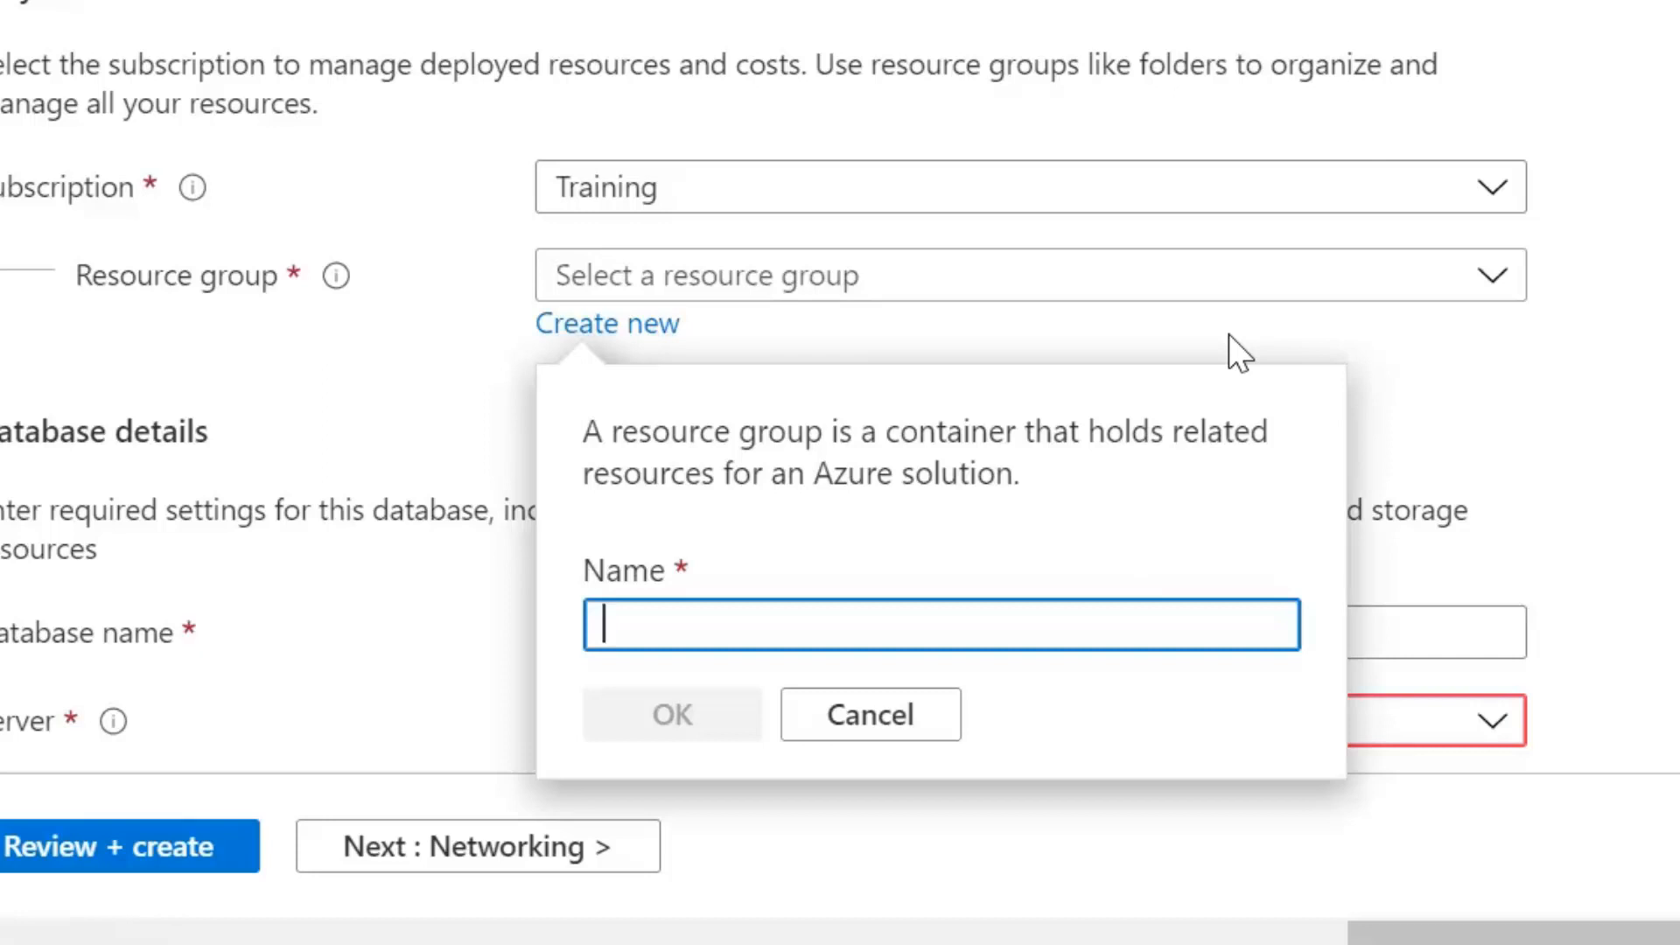
type("RG_YouTube")
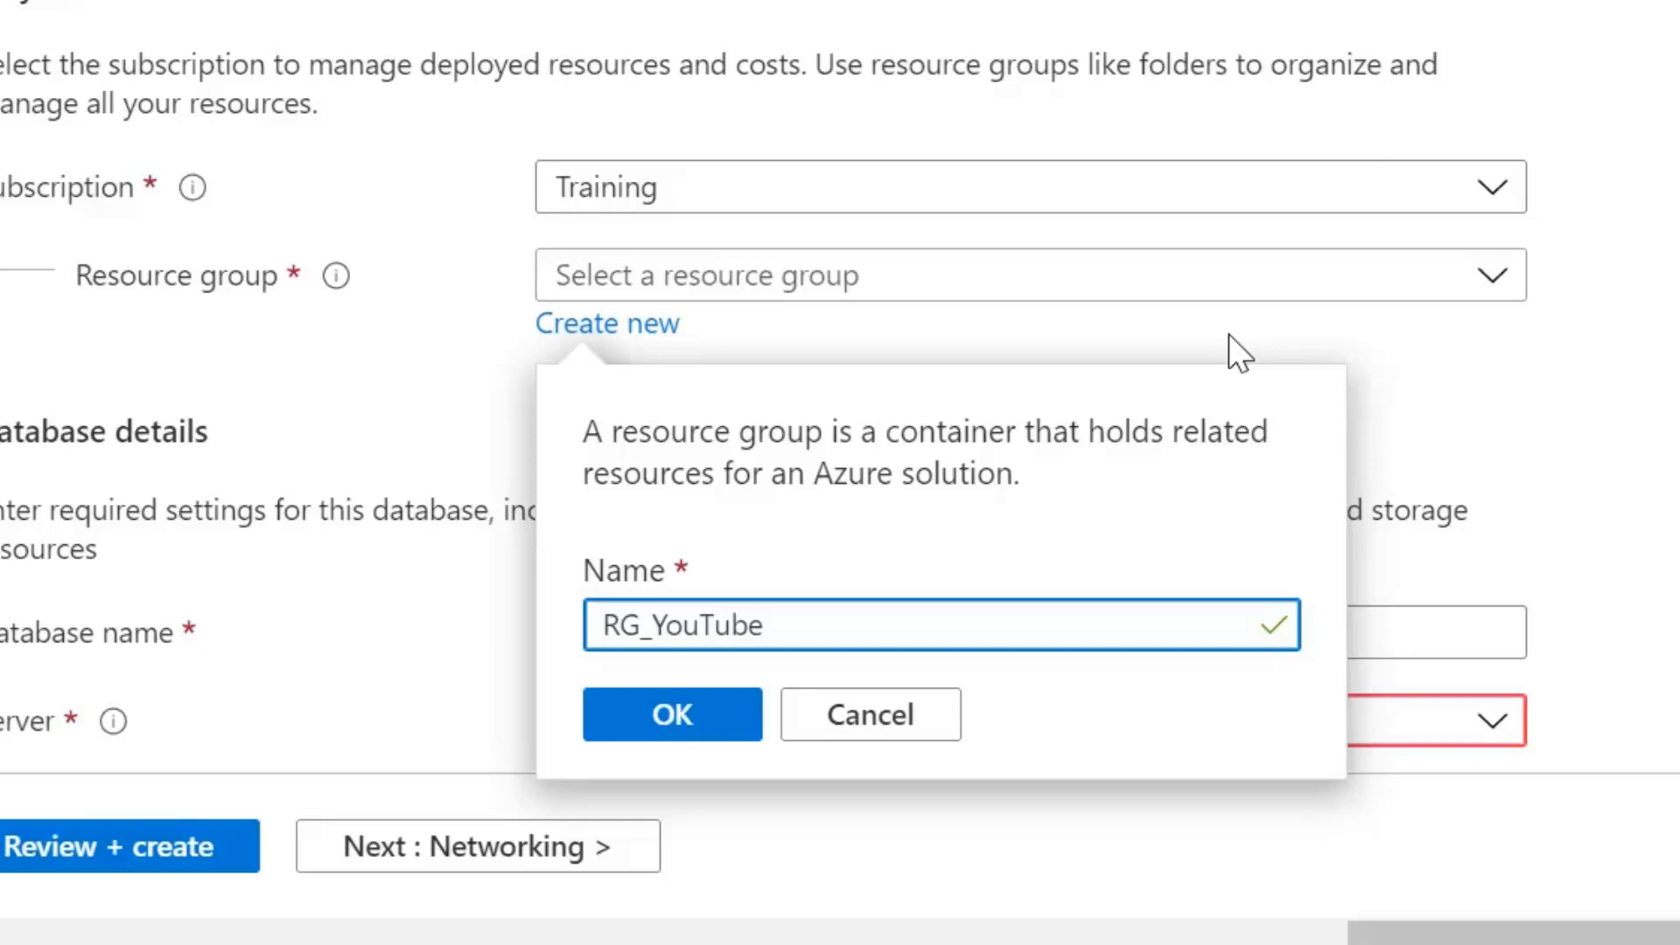
left_click(665, 719)
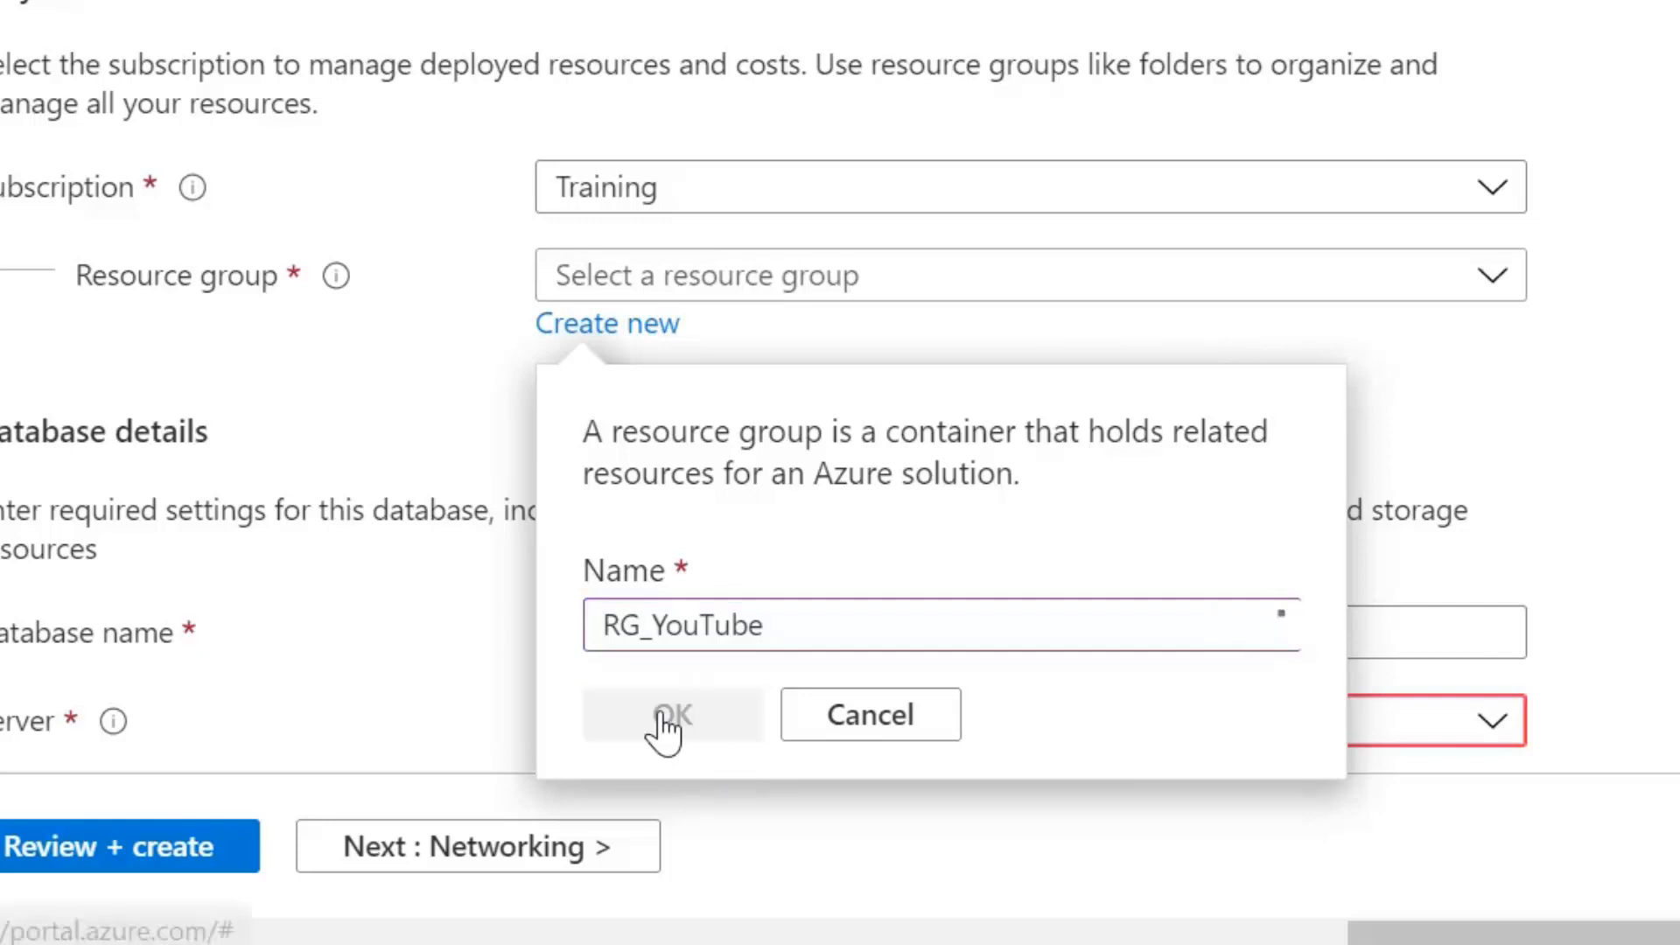
scroll(1068, 344, "down", 3)
left_click(1032, 407)
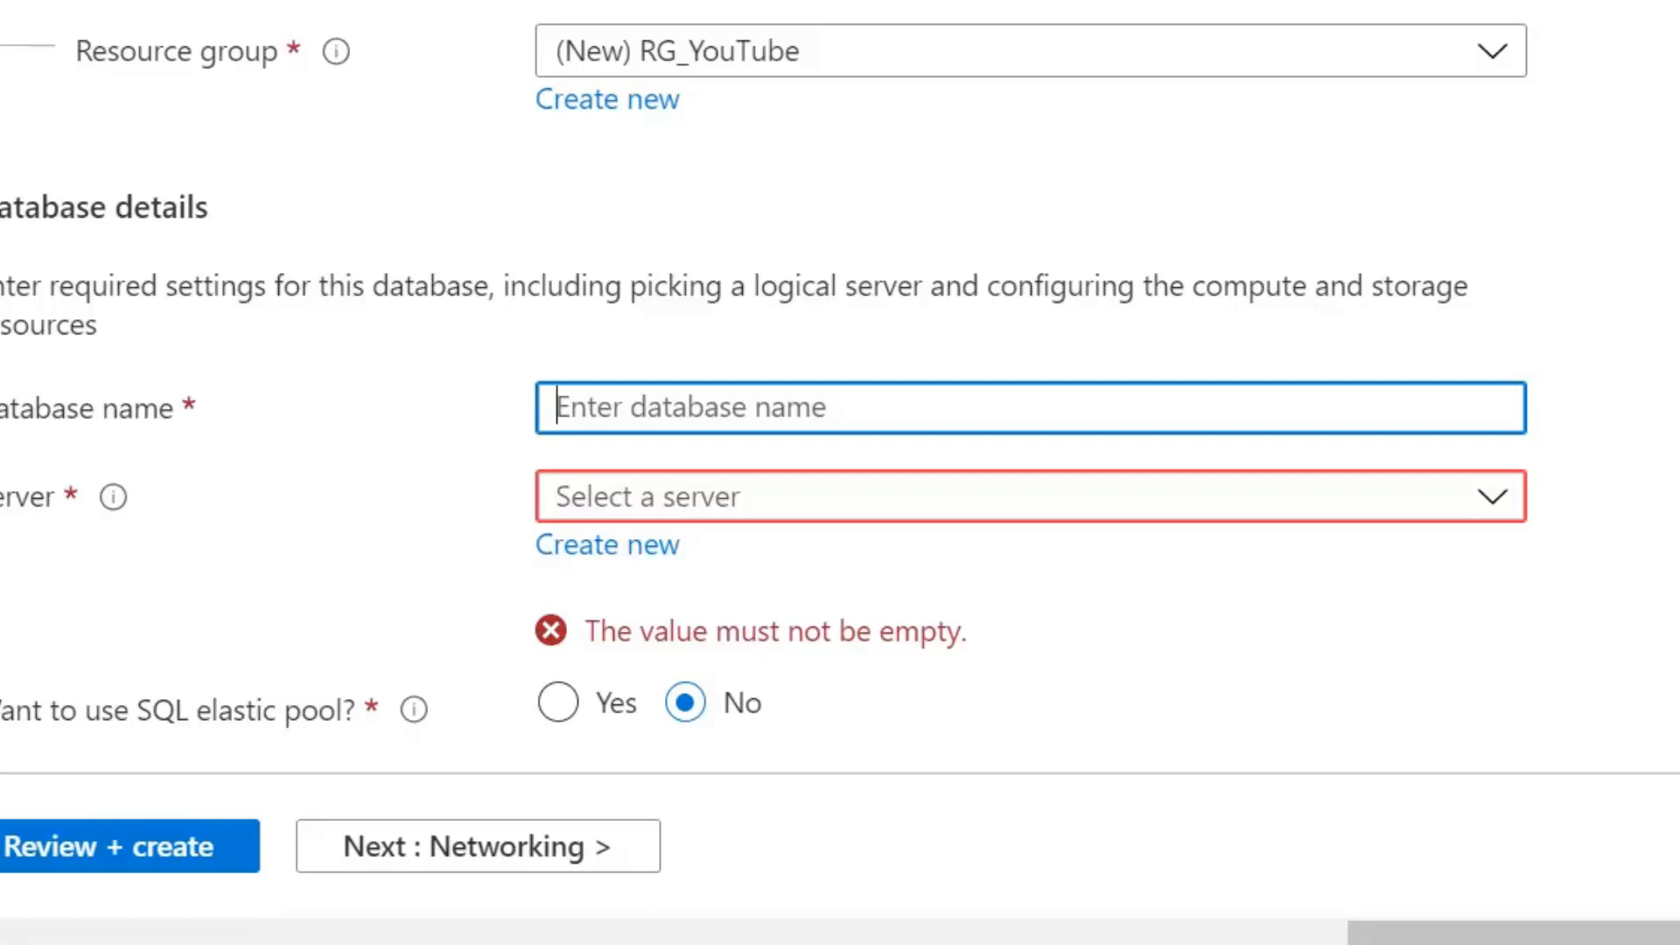
Enter AdventureWorksLT as the database name
type("Ad")
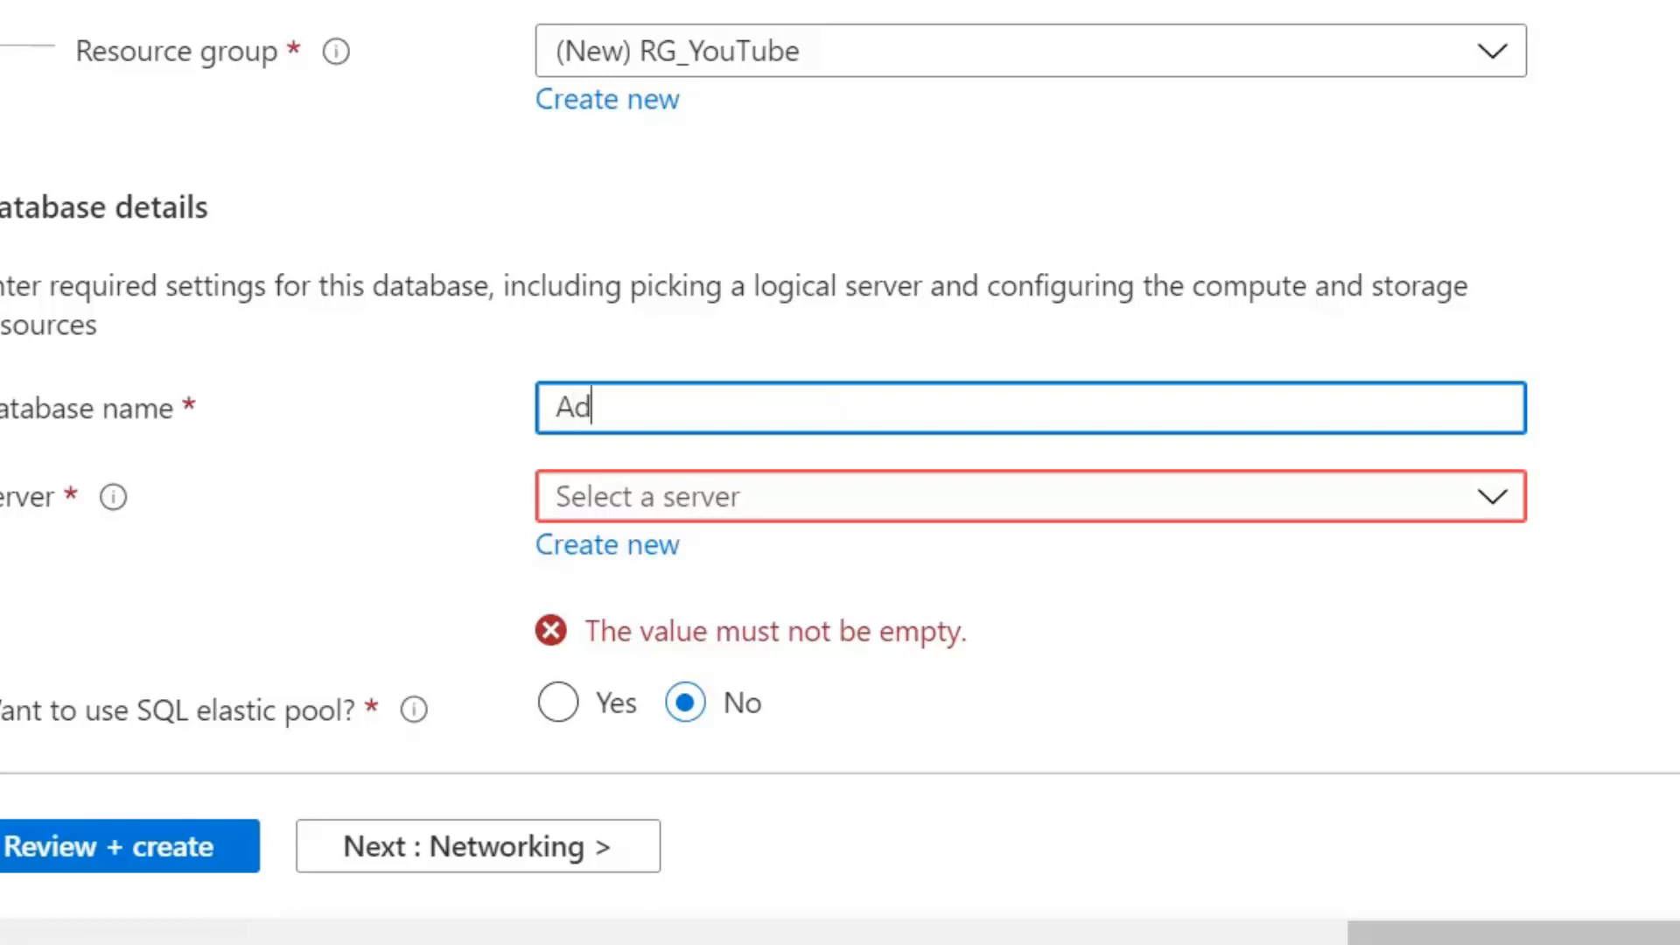
type("venture")
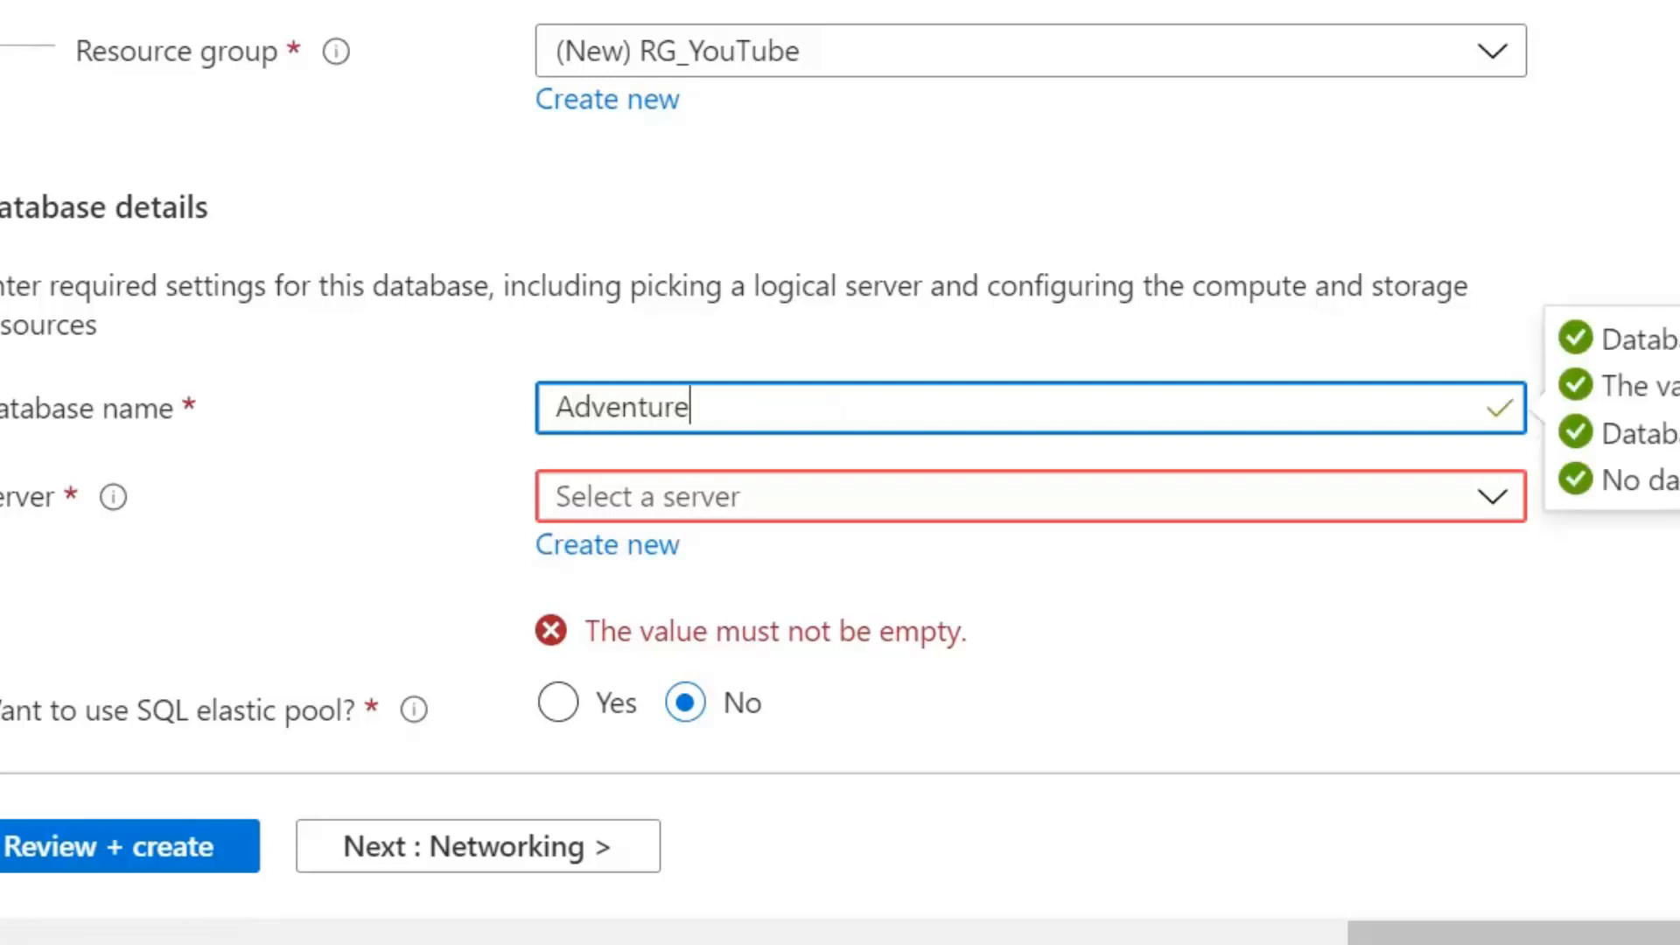
type("WorksLT")
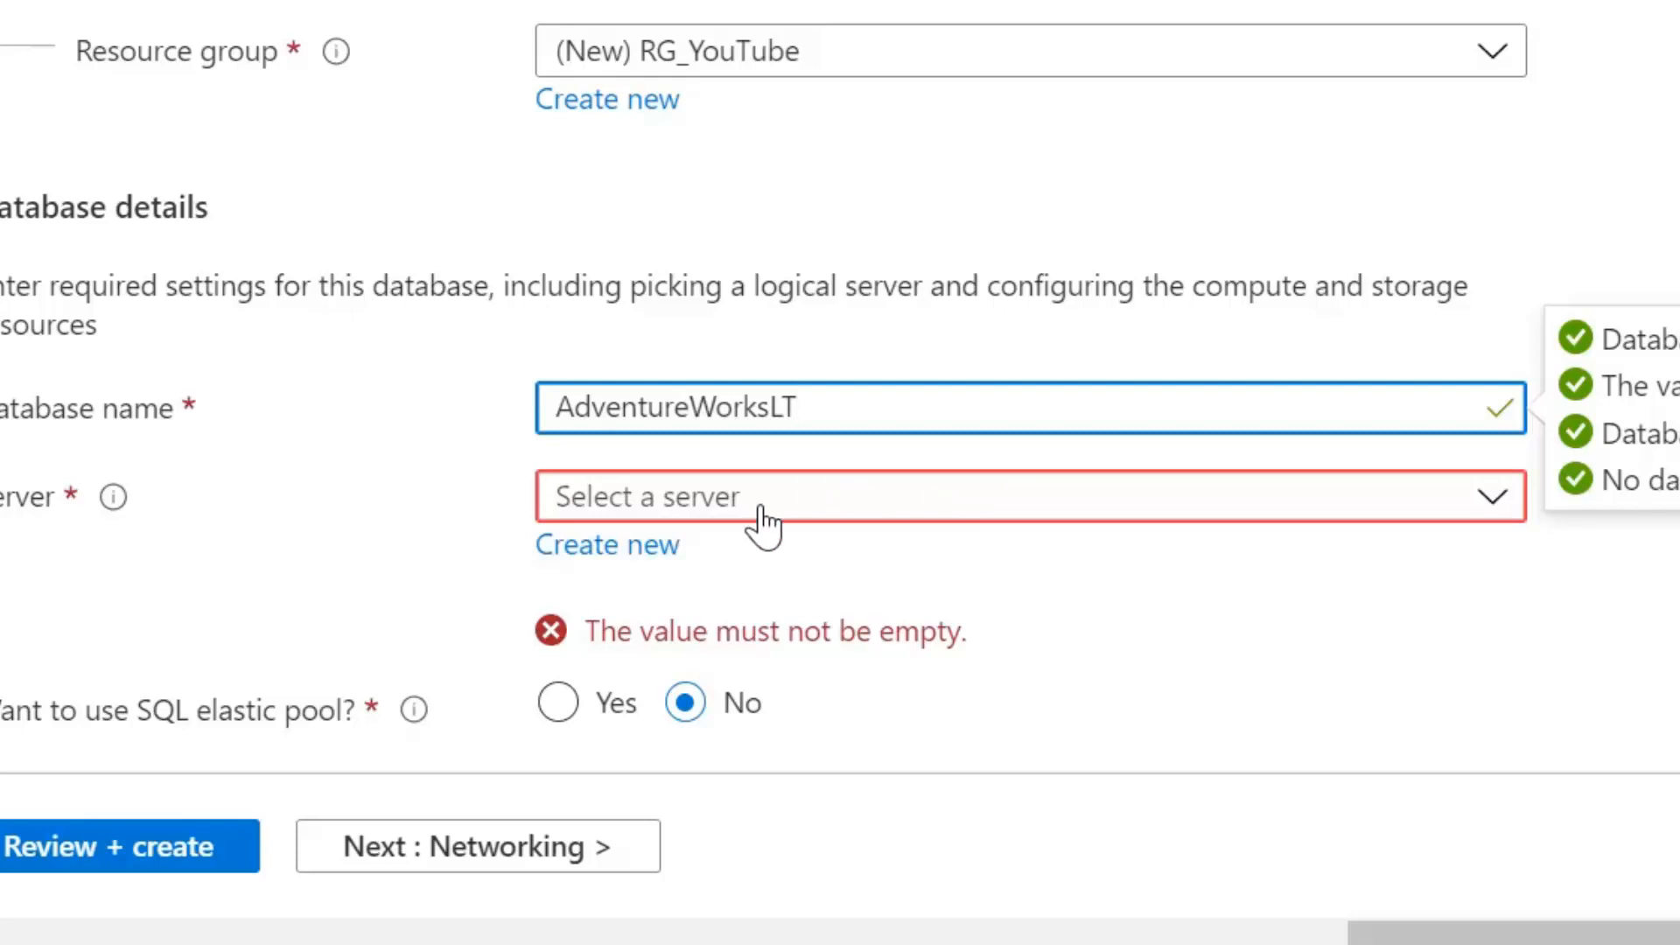
Create a new server and name it aw12042021
left_click(646, 546)
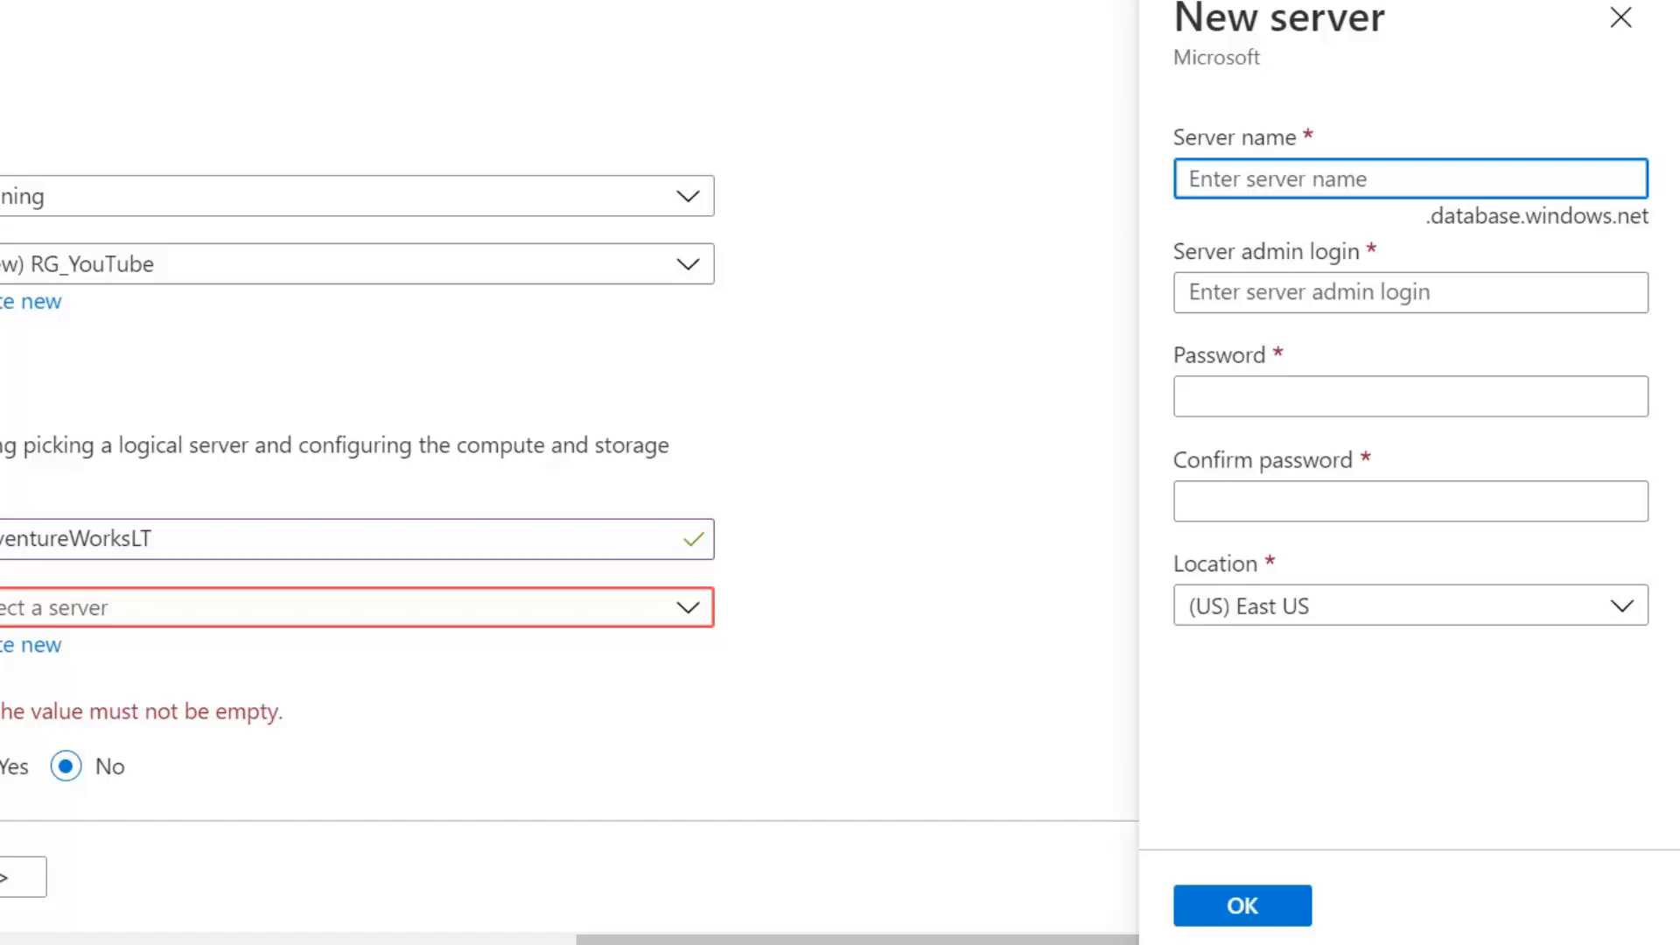
type("A")
key("BackSpace")
type("aw")
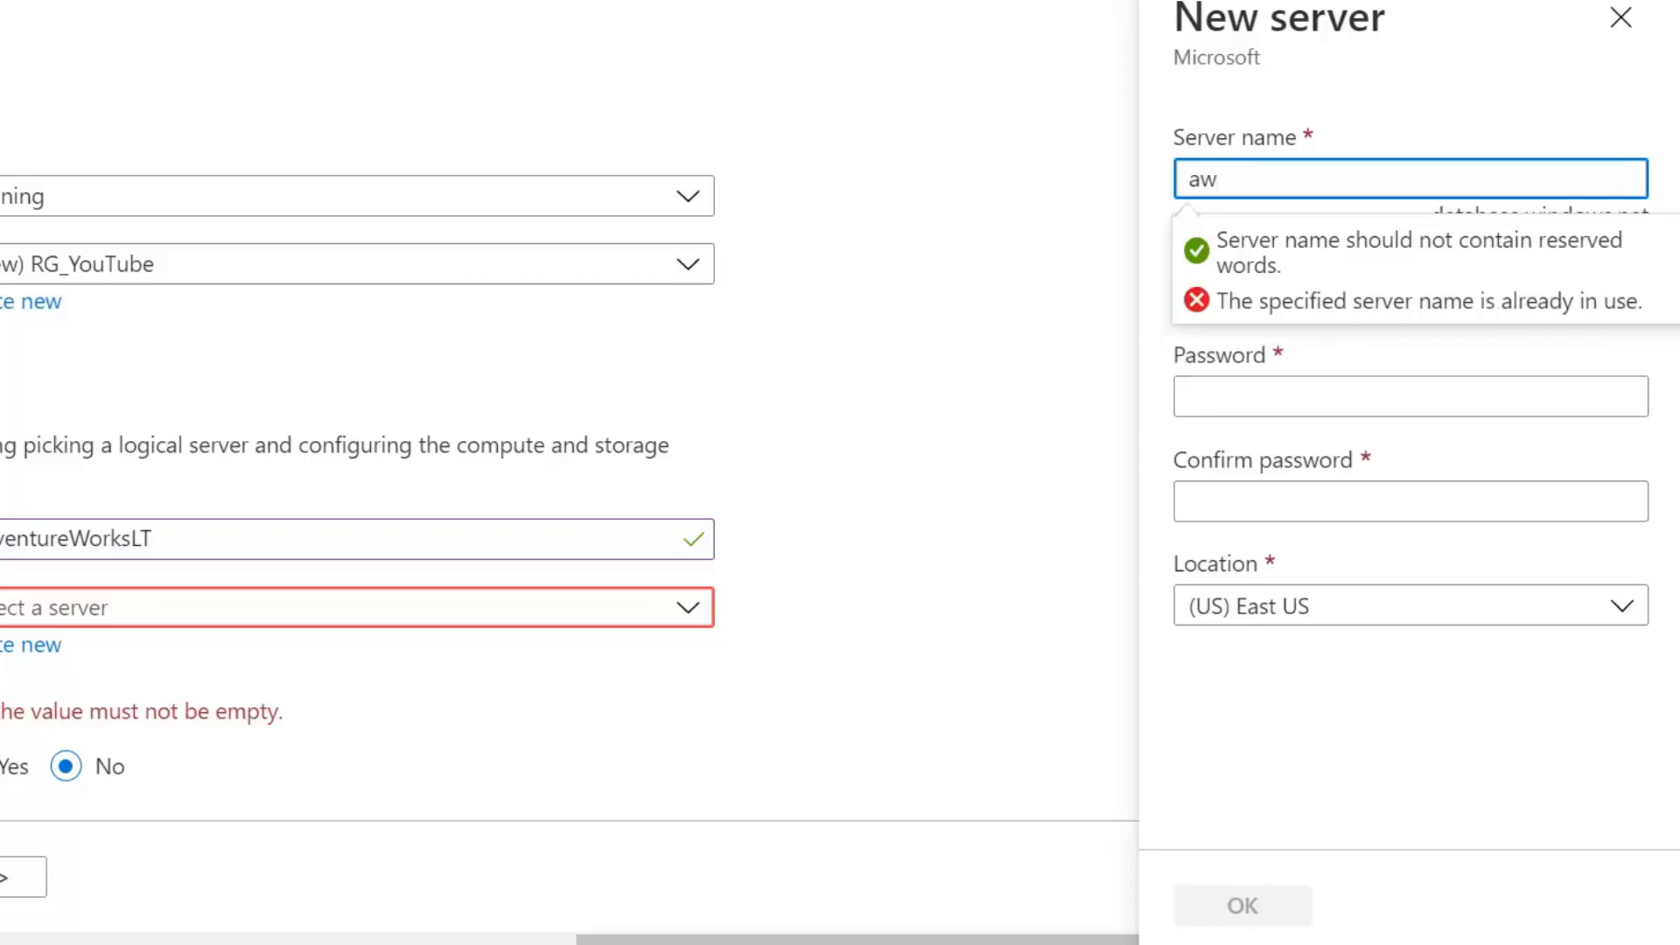
type("12042021")
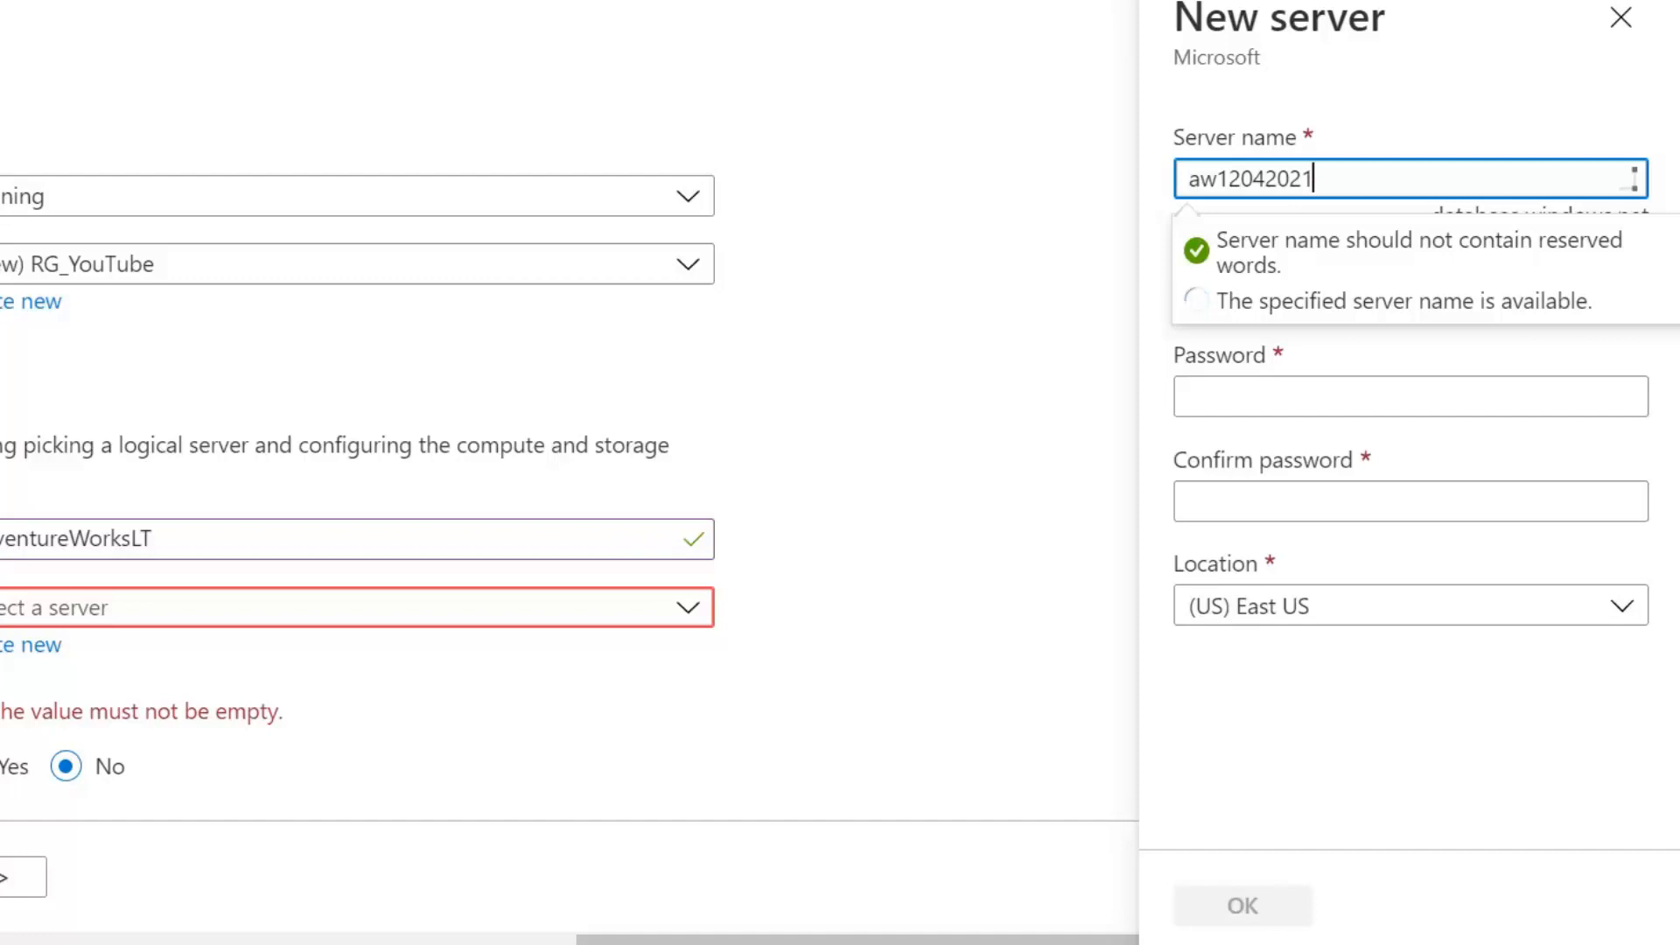
left_click(1362, 138)
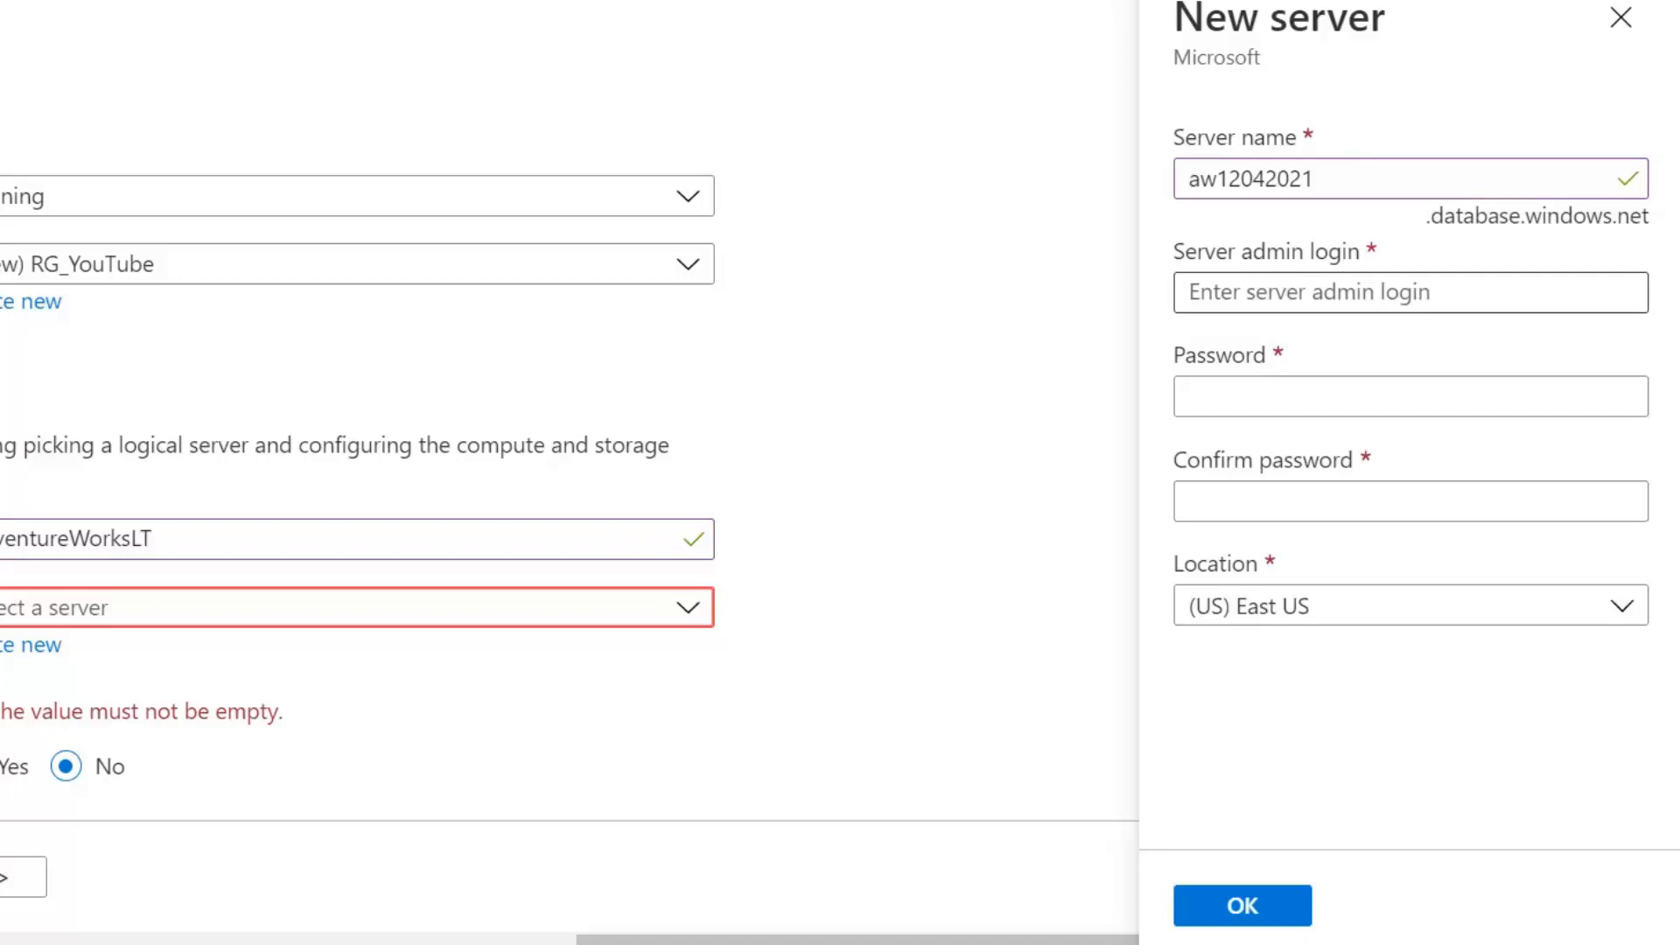
Set the server admin login to serveradmin
left_click(1312, 292)
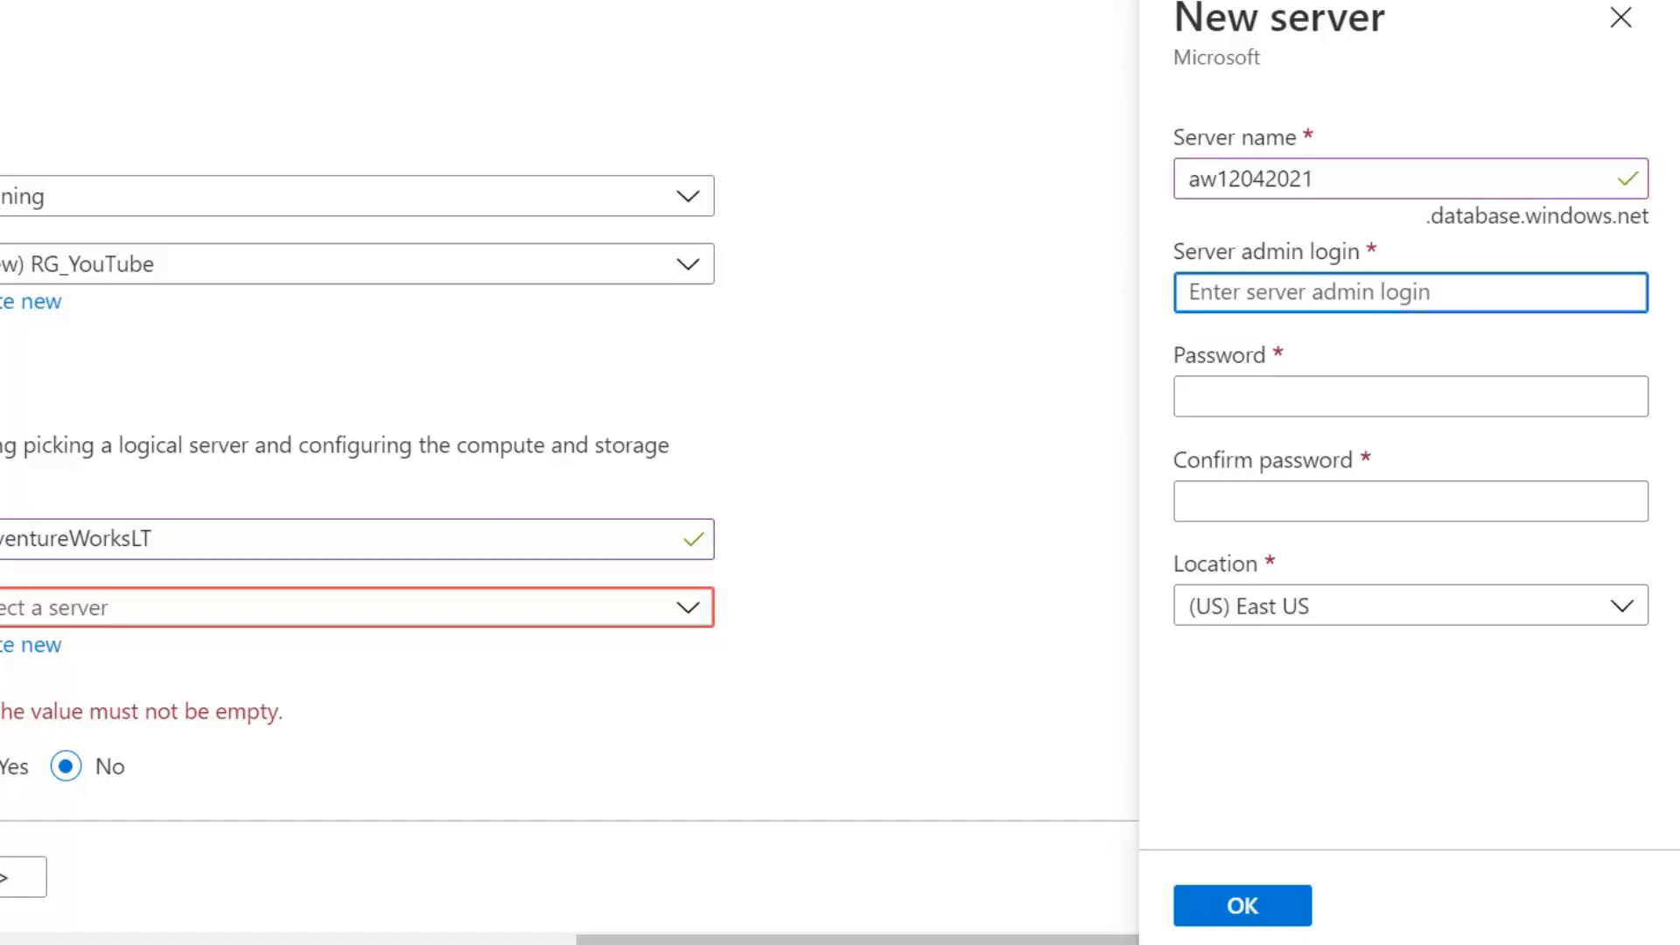
type("sa")
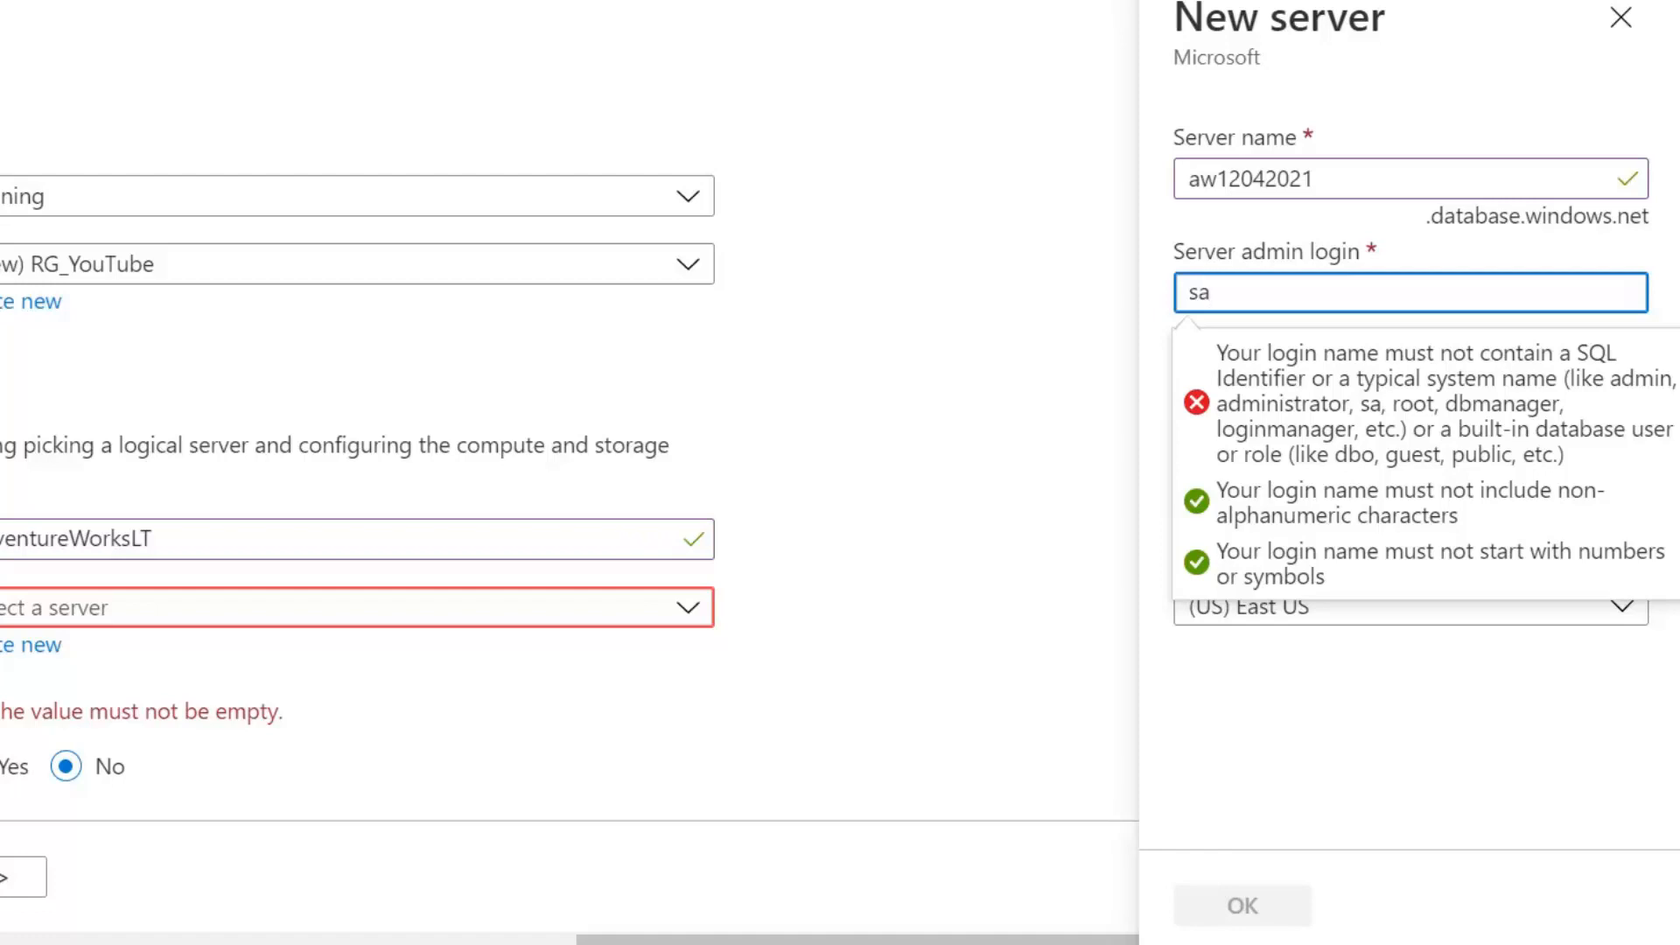
key("BackSpace")
type("erveradmin")
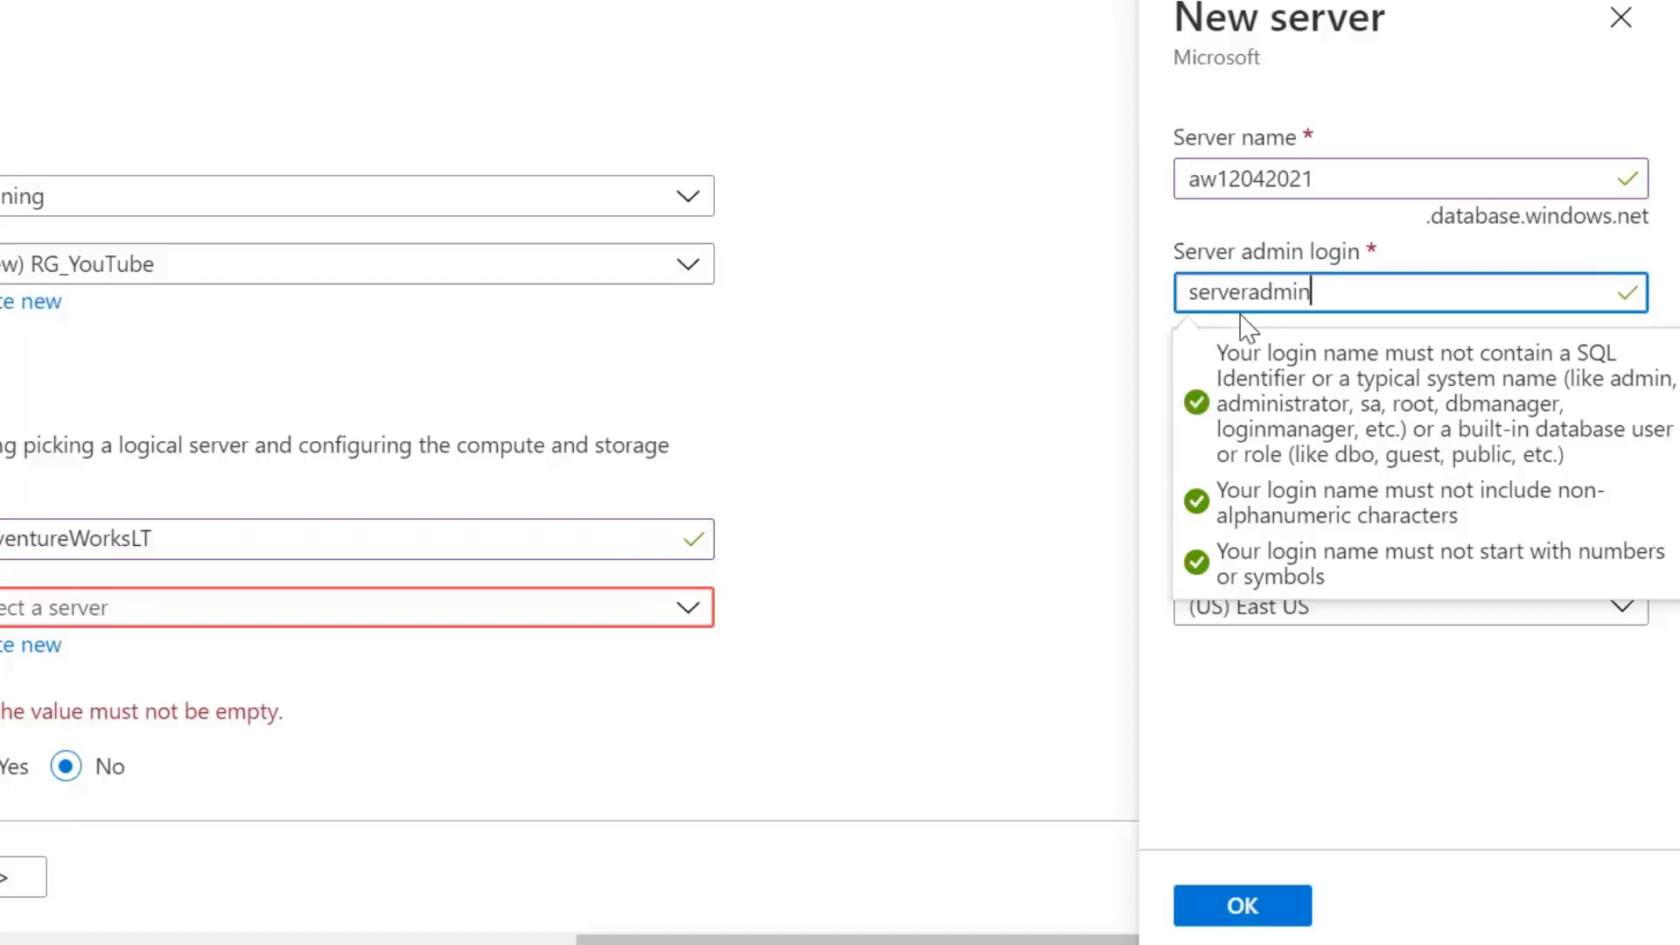
left_click(1161, 278)
Enter and confirm the server password, and set the location to (Europe) UK South
left_click(1410, 396)
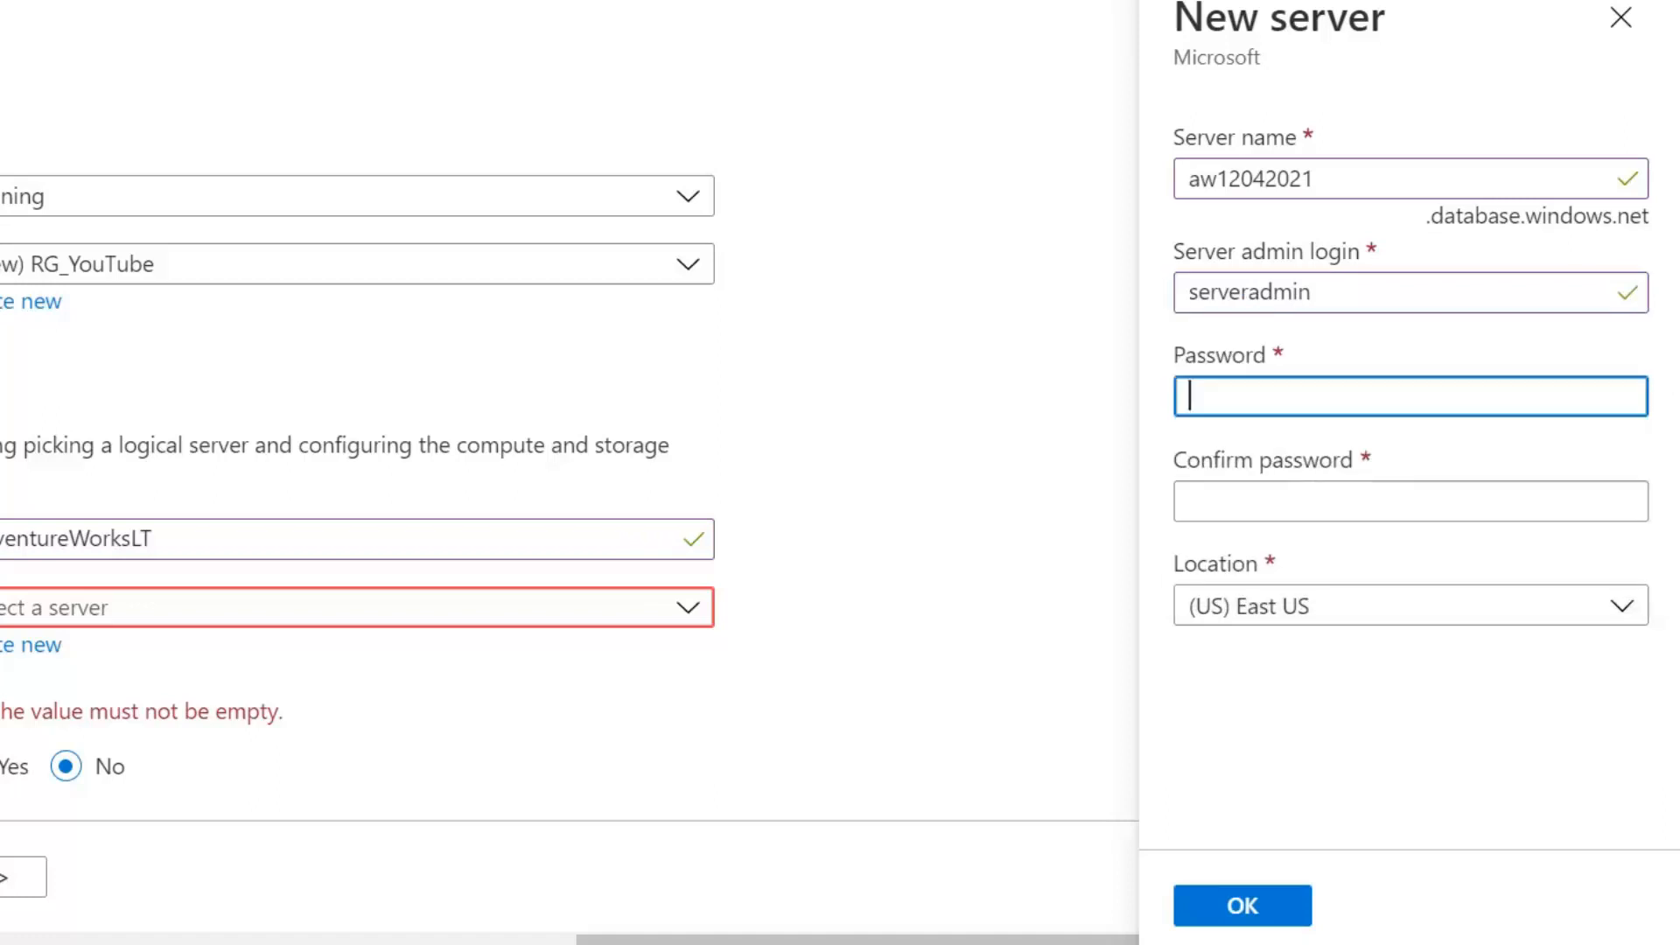
type("P")
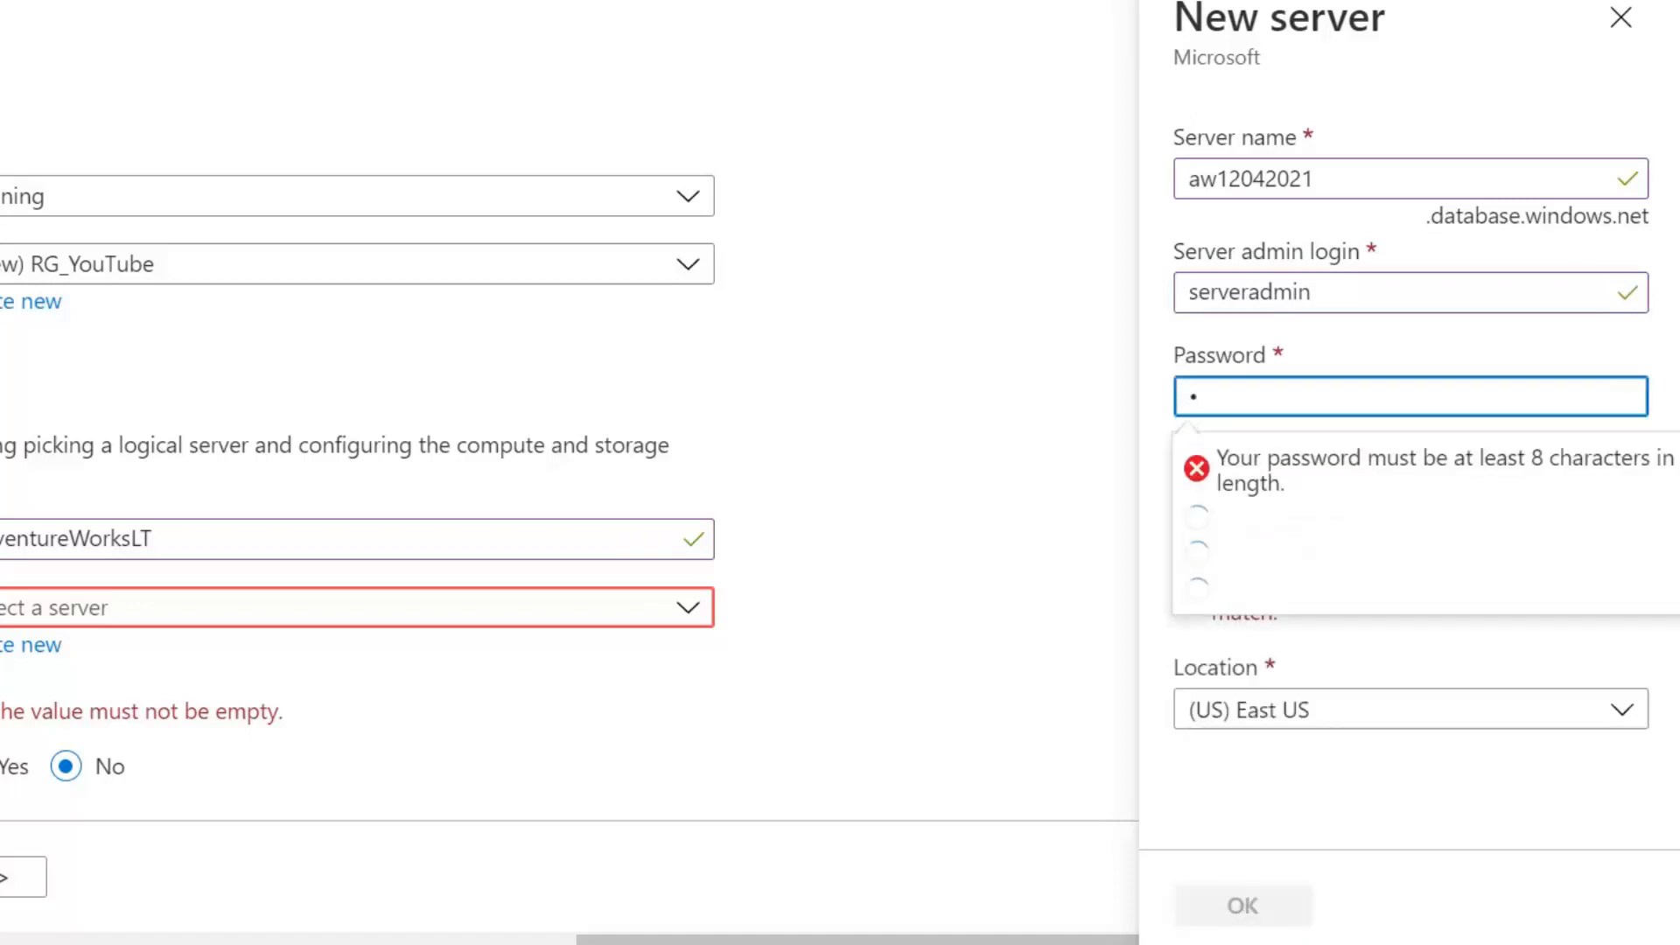
type("assword123")
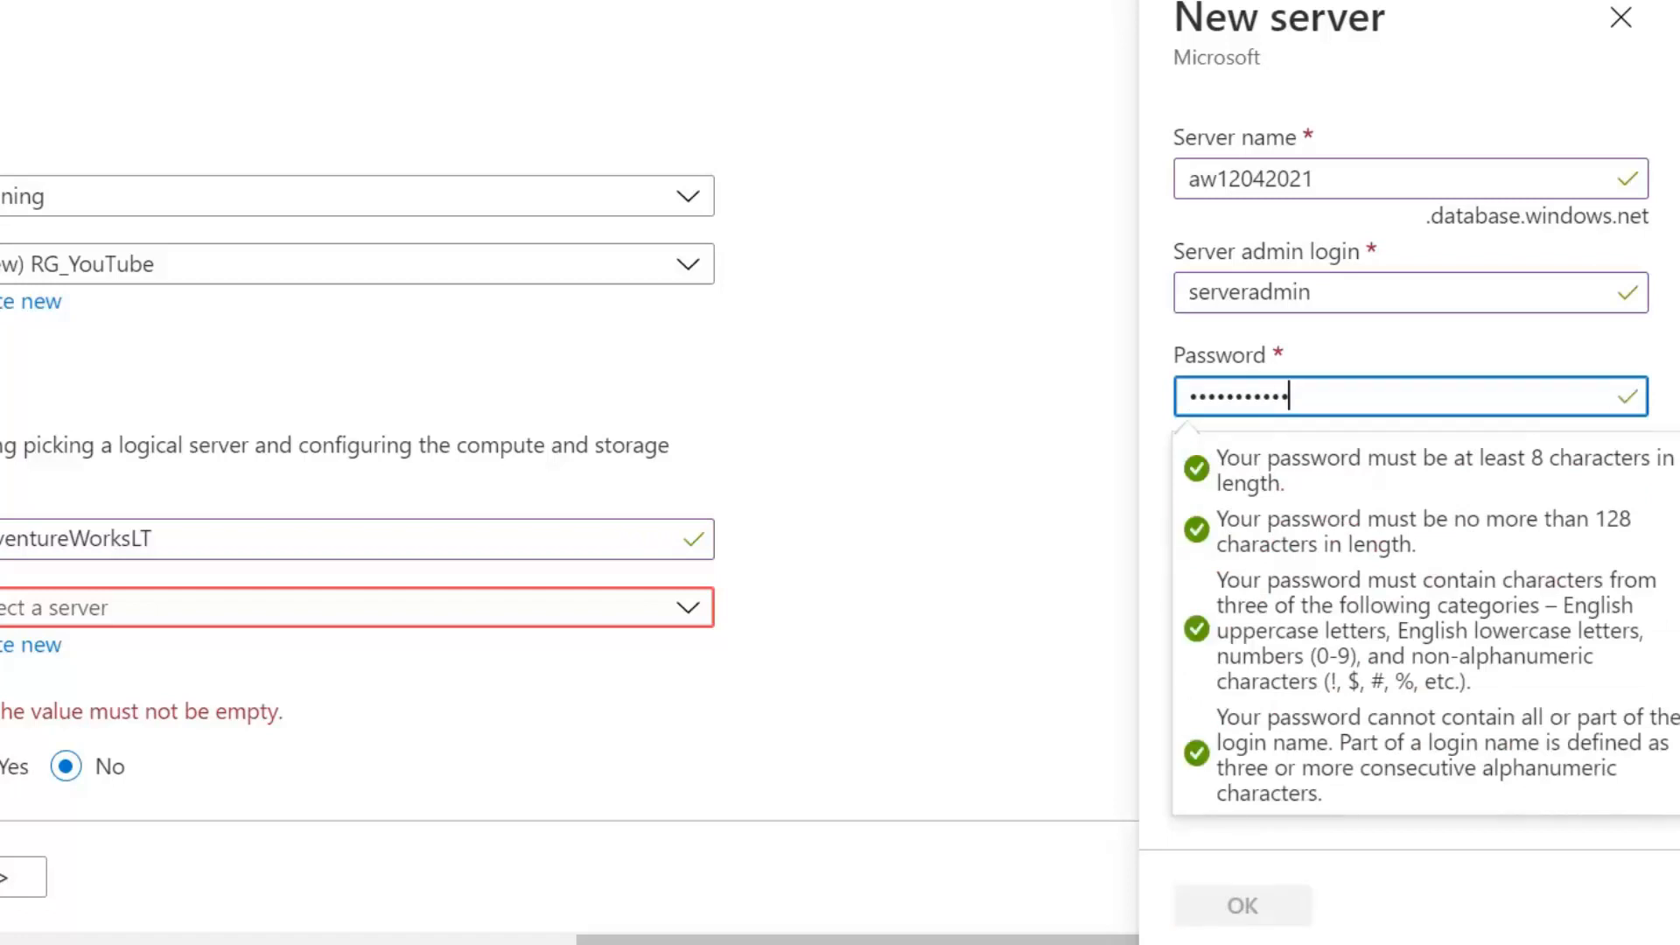
key("Tab")
type("Password")
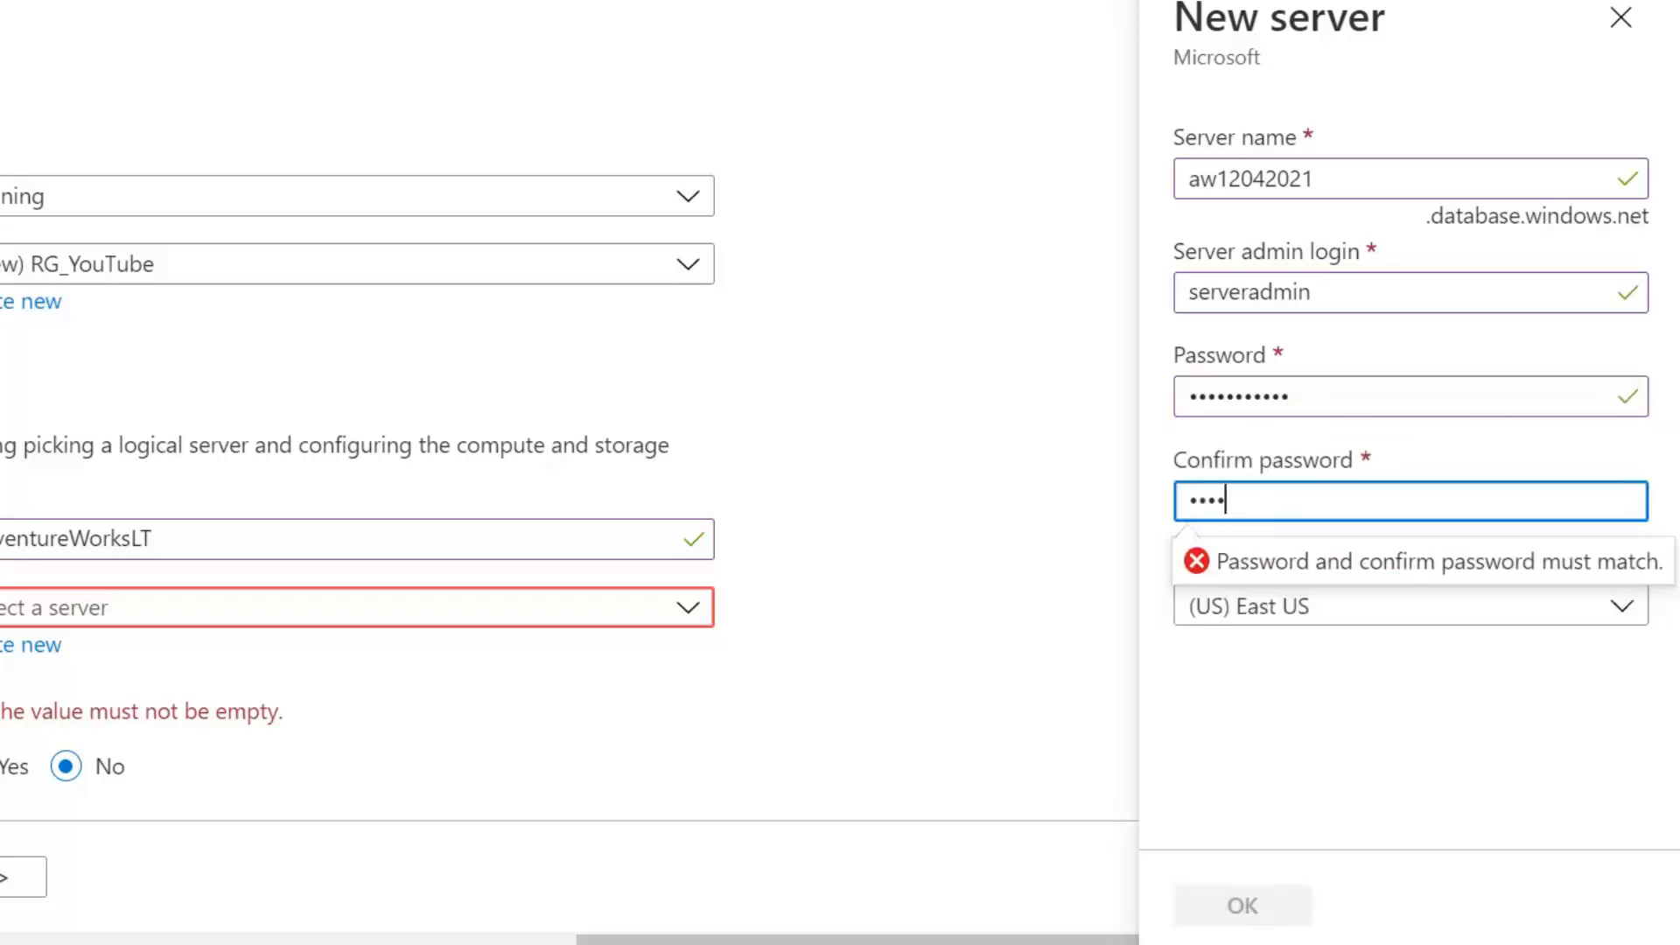
type("123")
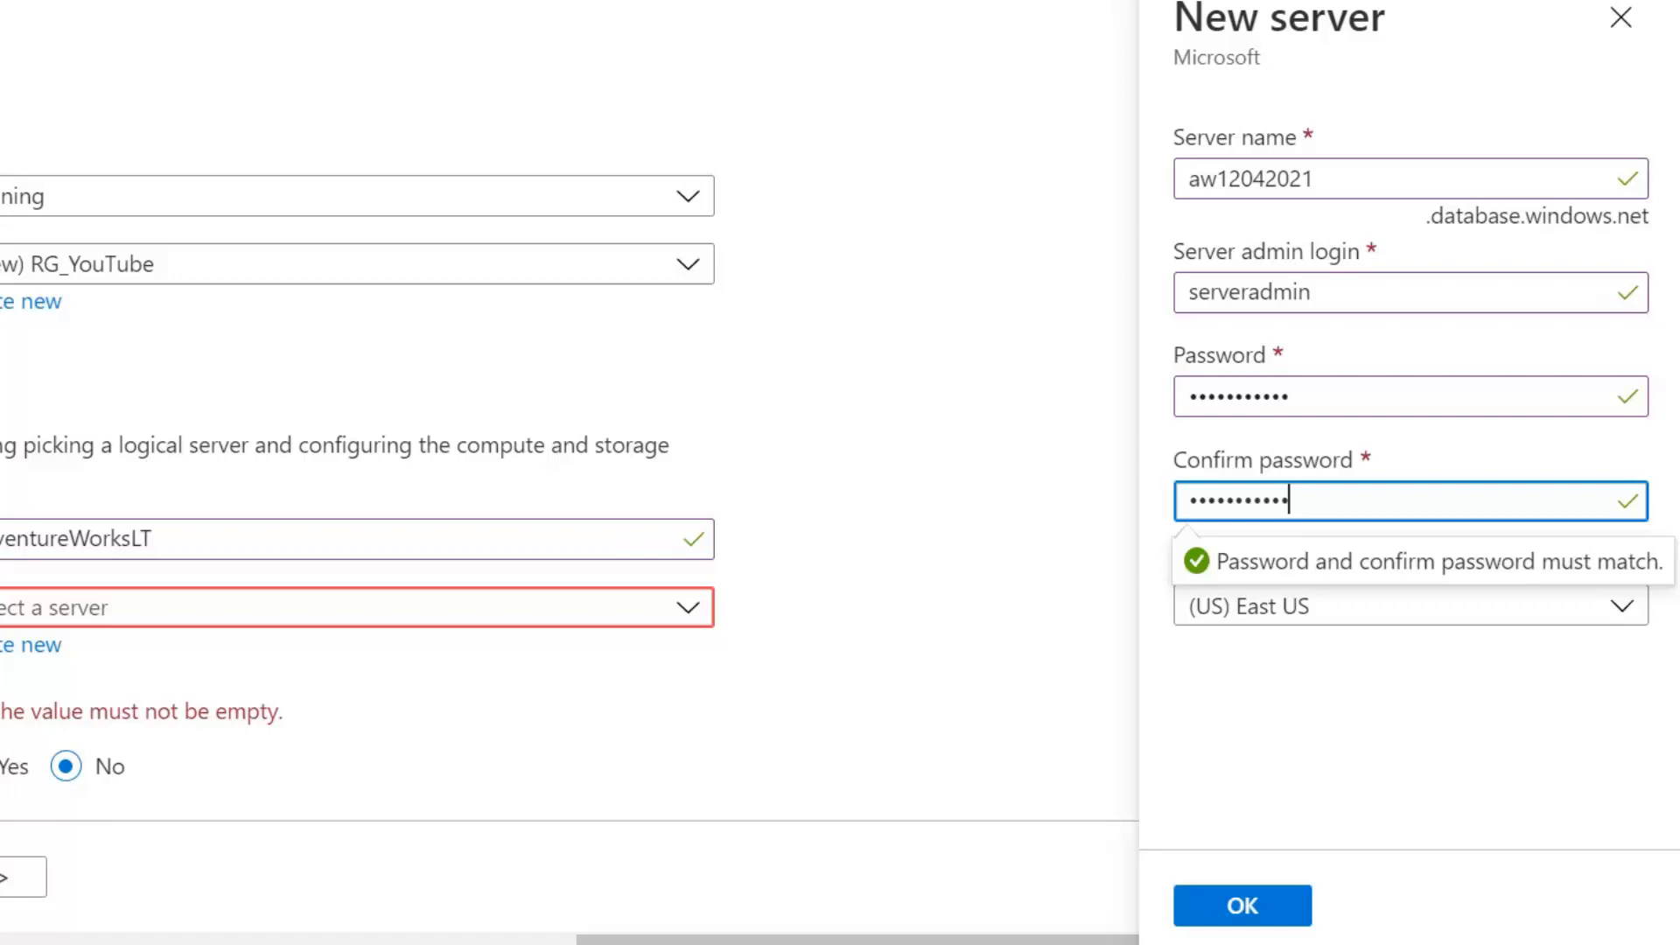
left_click(1362, 613)
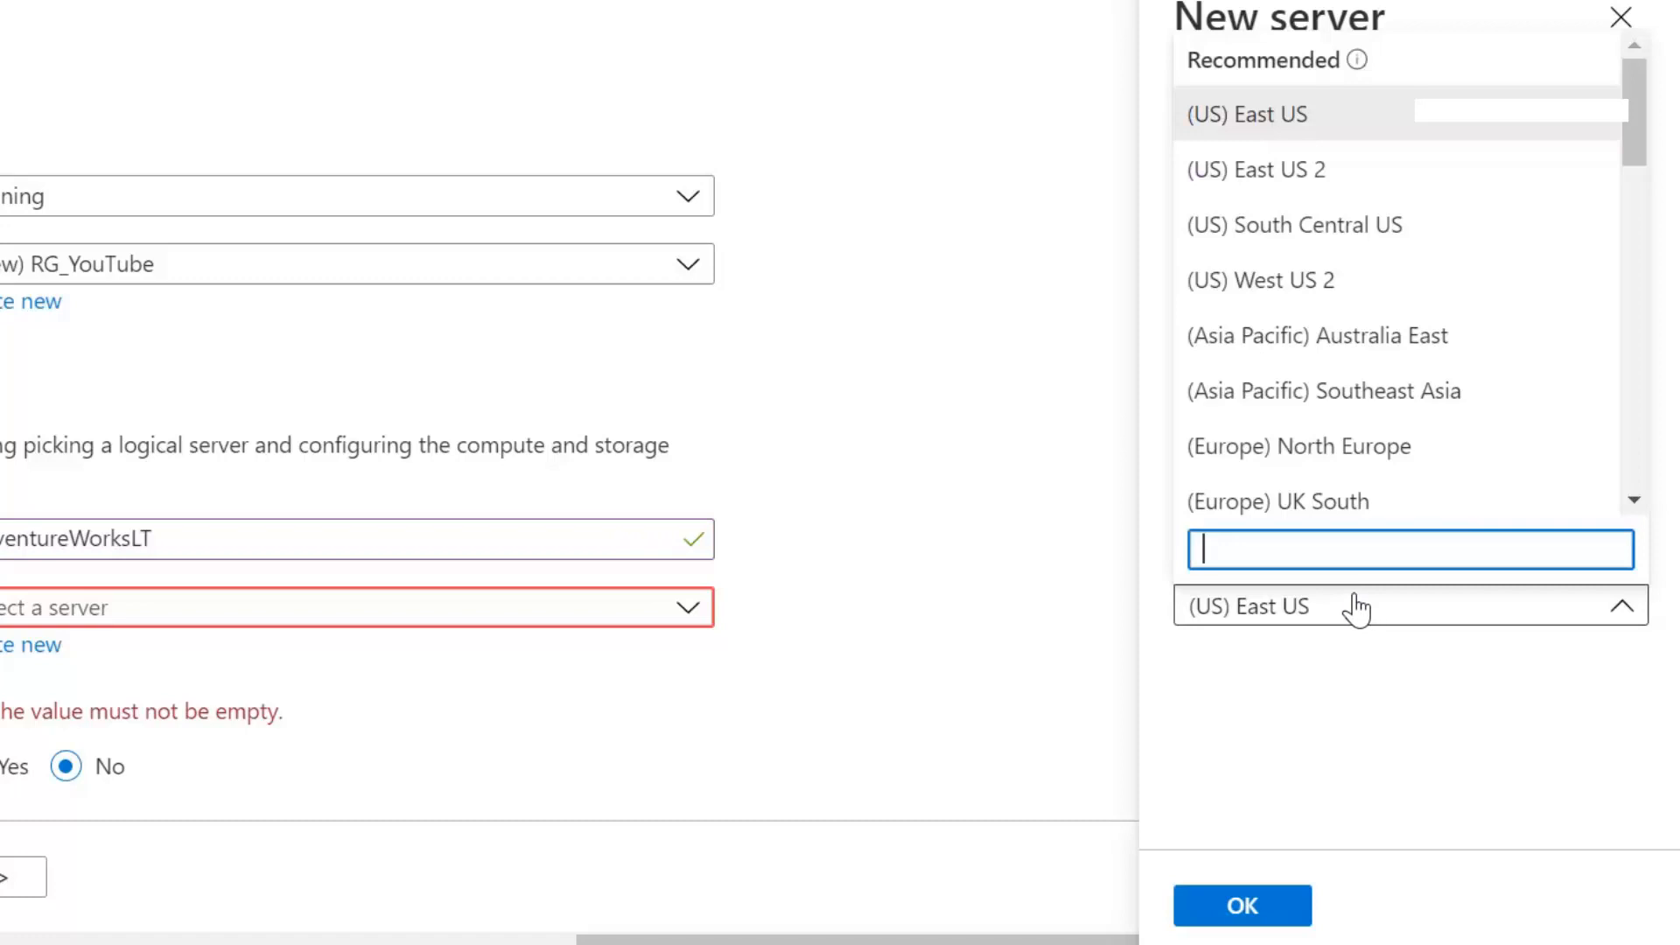
left_click(1323, 507)
Confirm the new server aw12042021 and scroll down to Compute + storage
left_click(1251, 907)
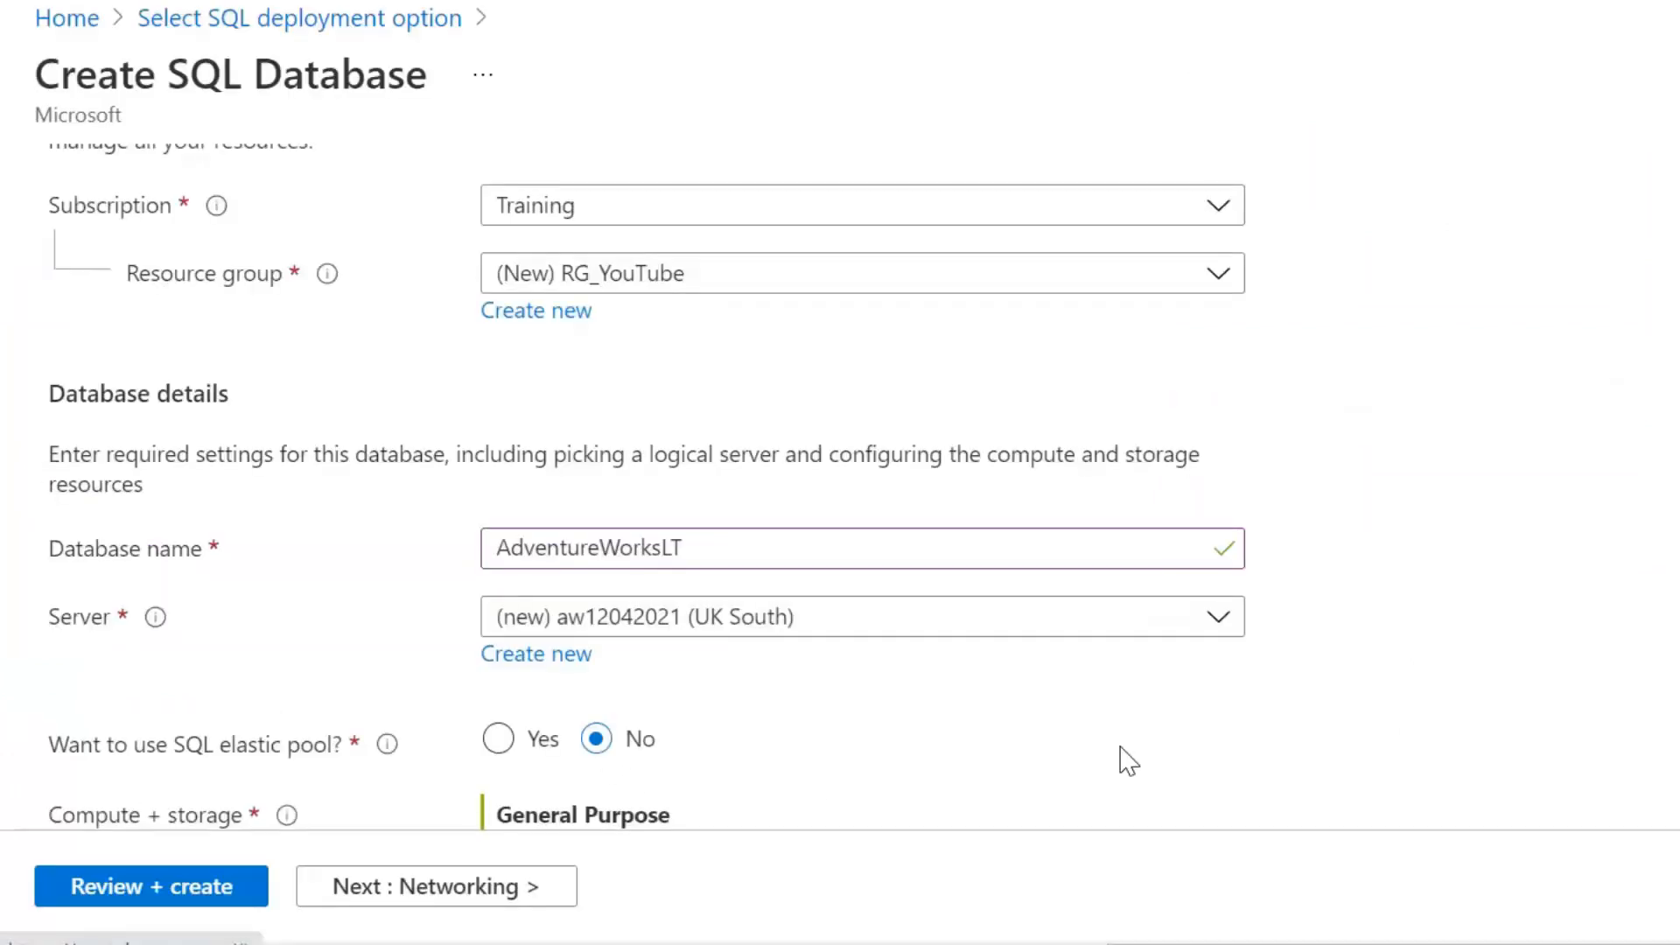
scroll(1098, 722, "down", 2)
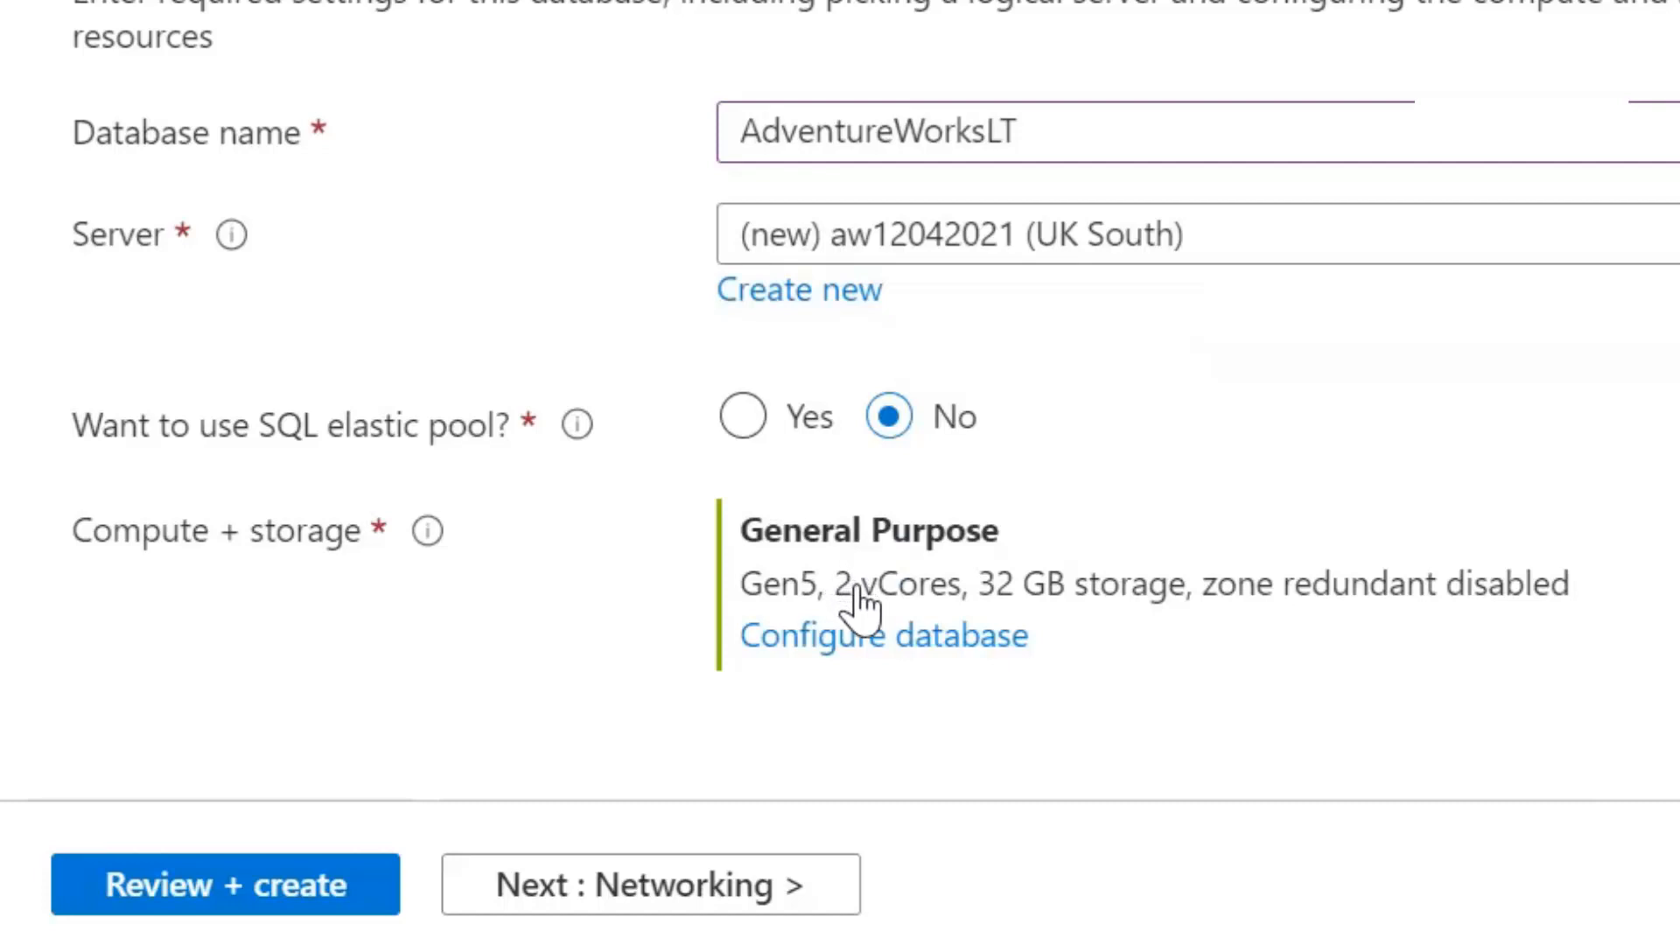
Open Configure database under Compute + storage and review the Gen5 2-vCore settings
left_click(865, 659)
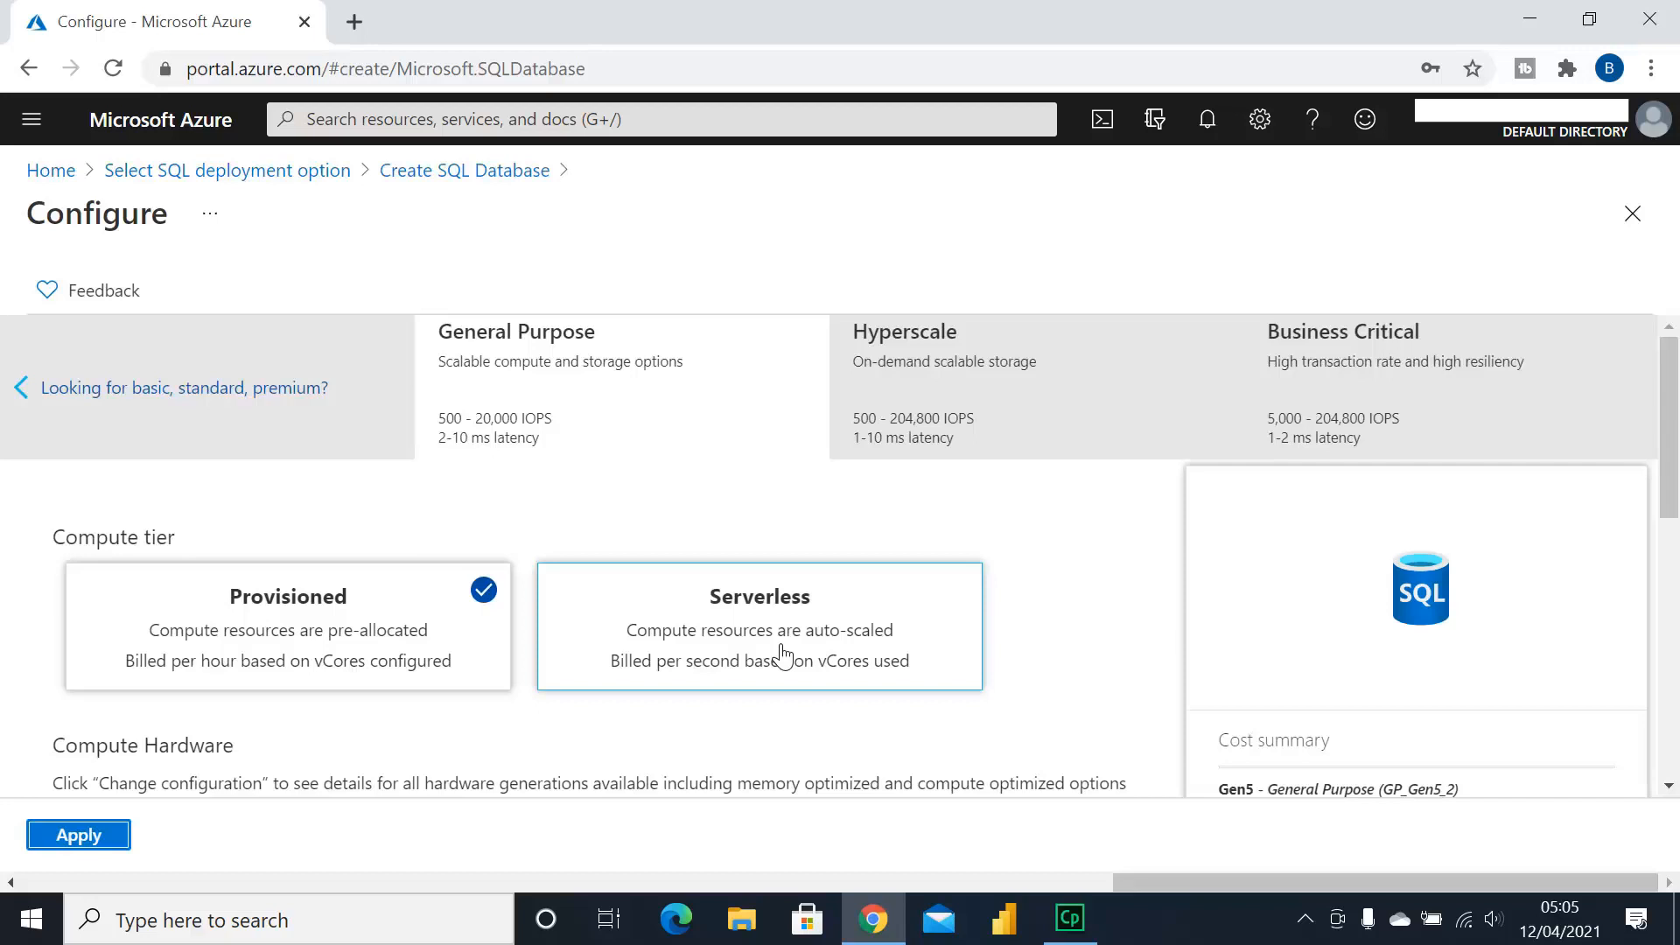
scroll(1042, 560, "down", 3)
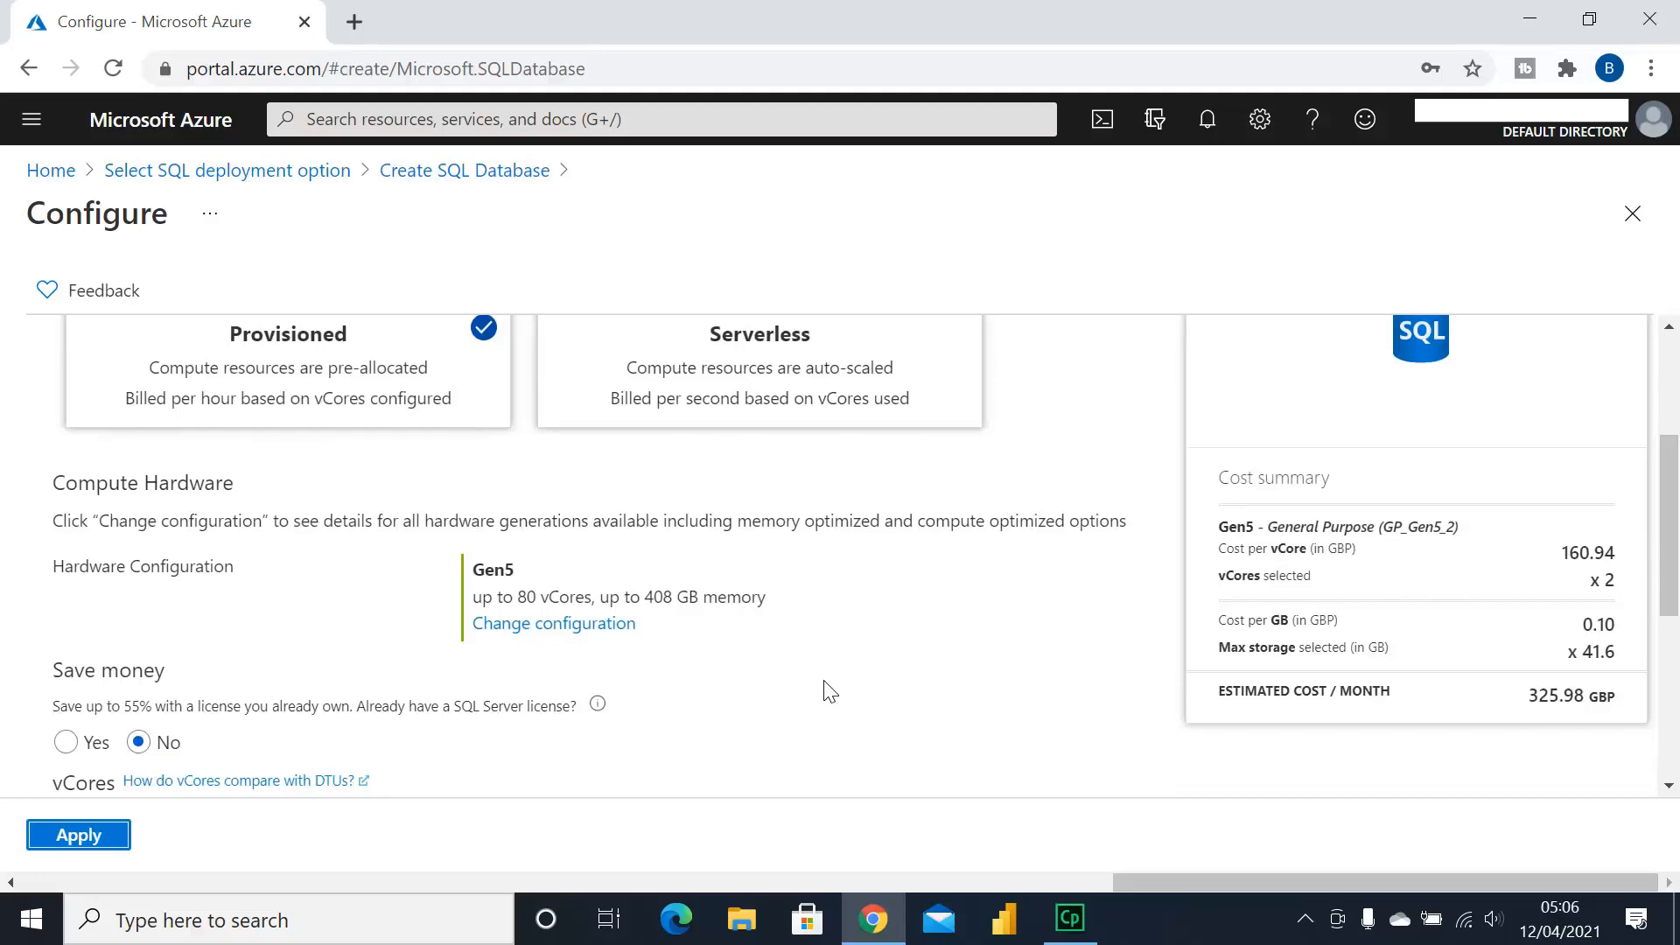
scroll(829, 692, "up", 2)
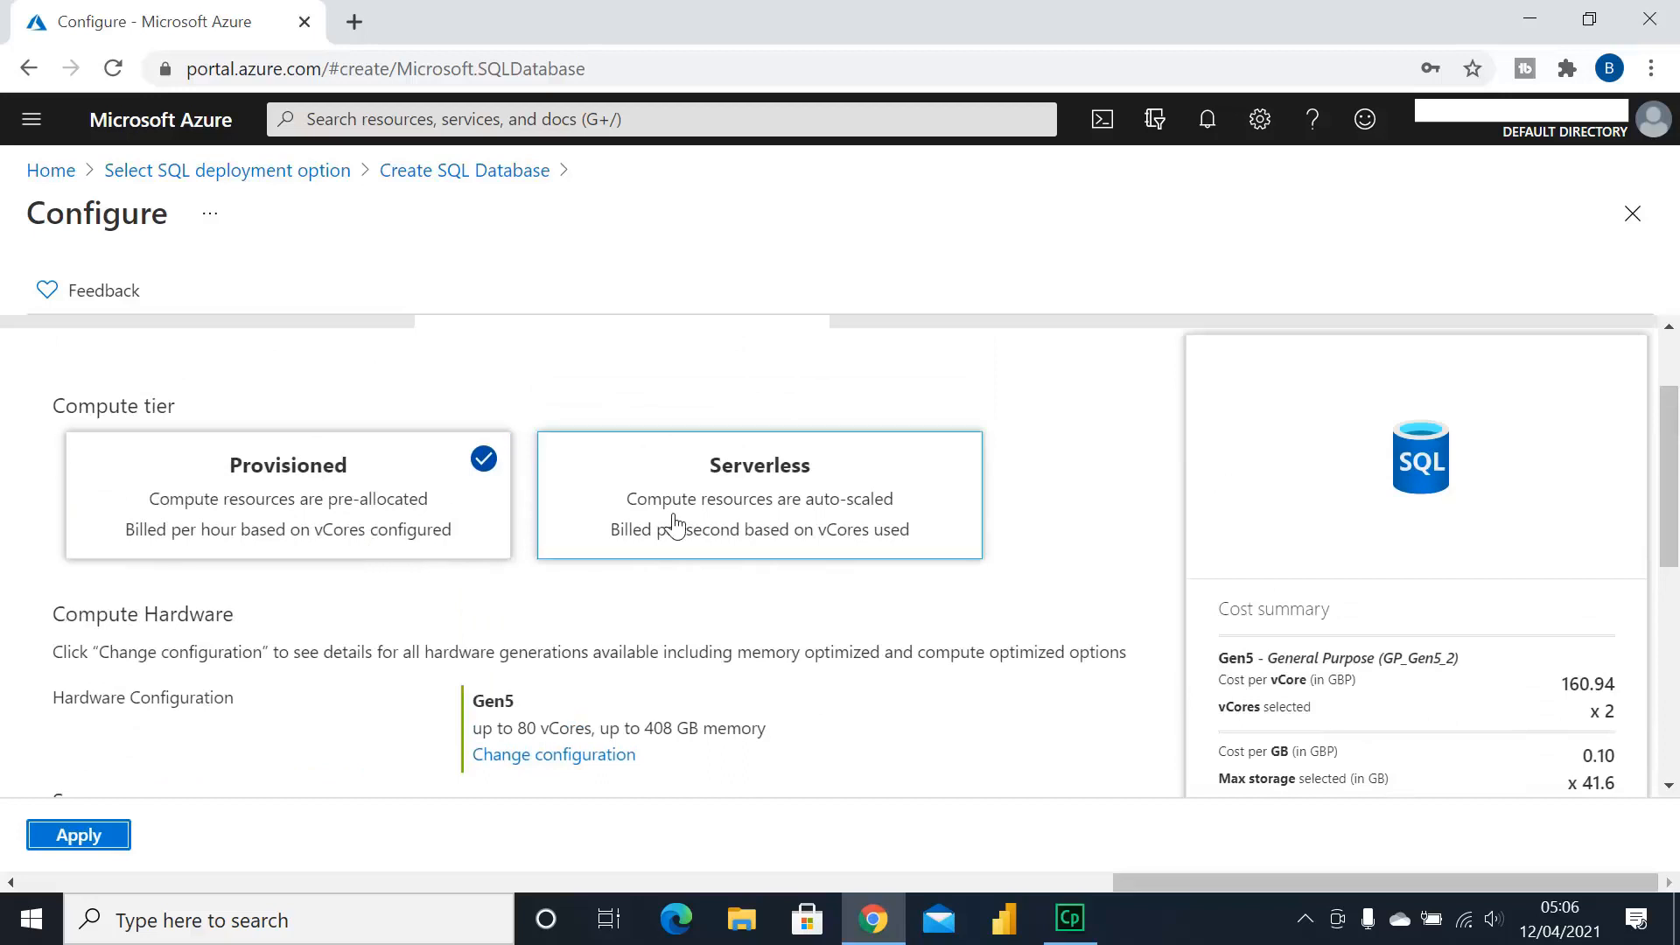
left_click(409, 530)
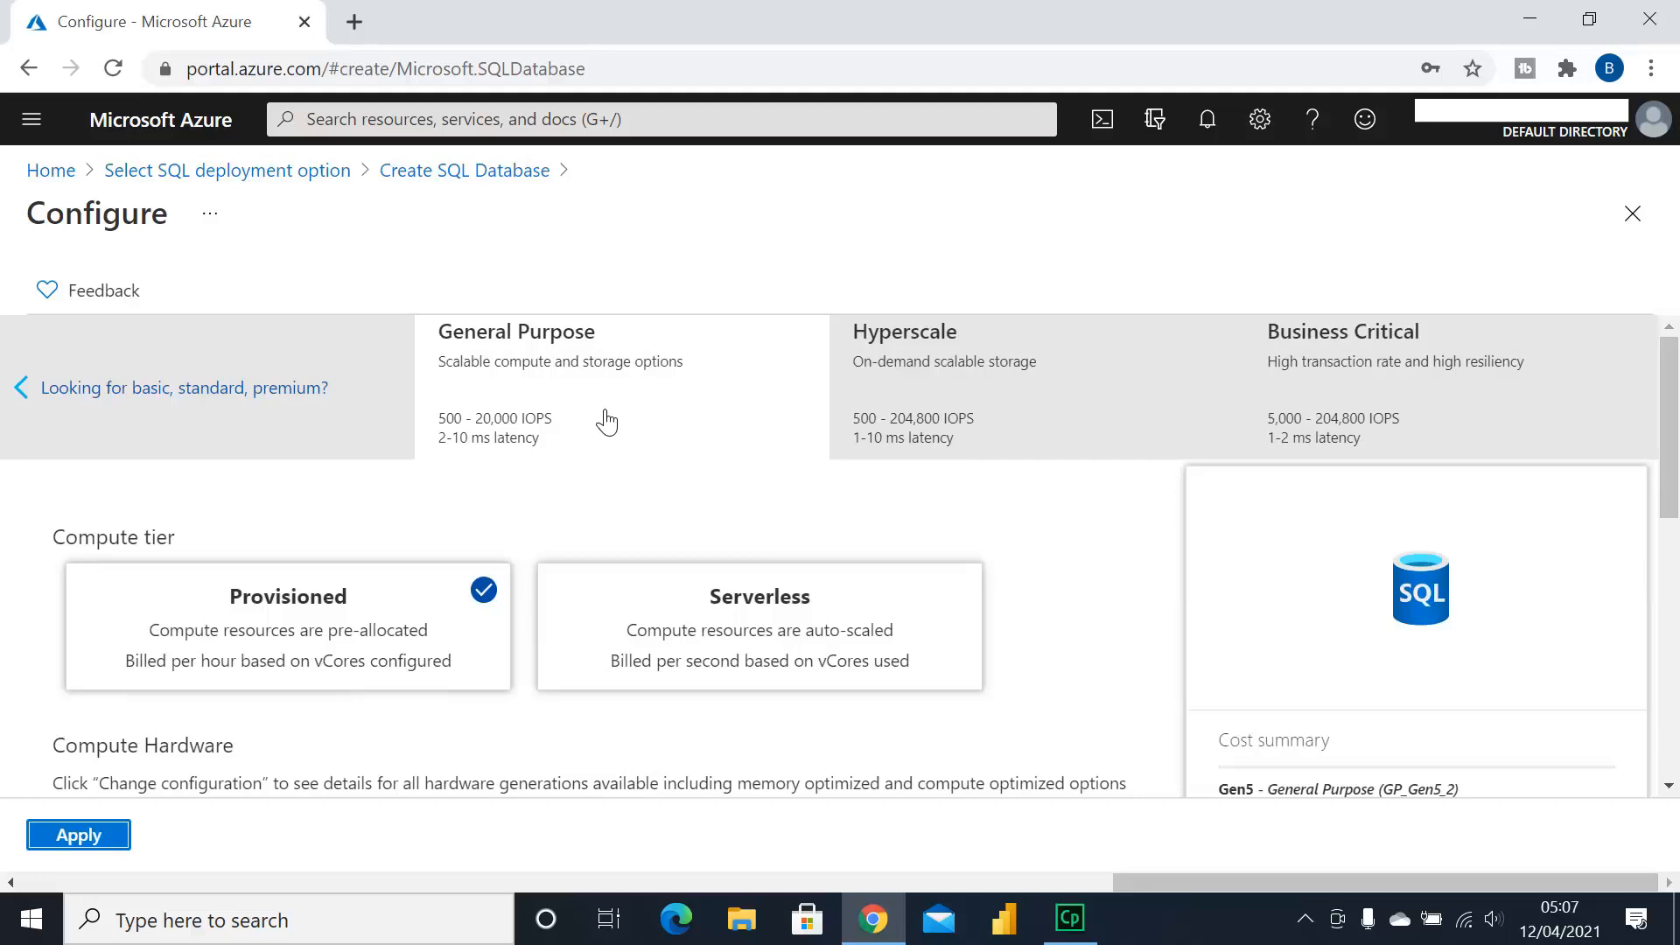
scroll(525, 516, "down", 5)
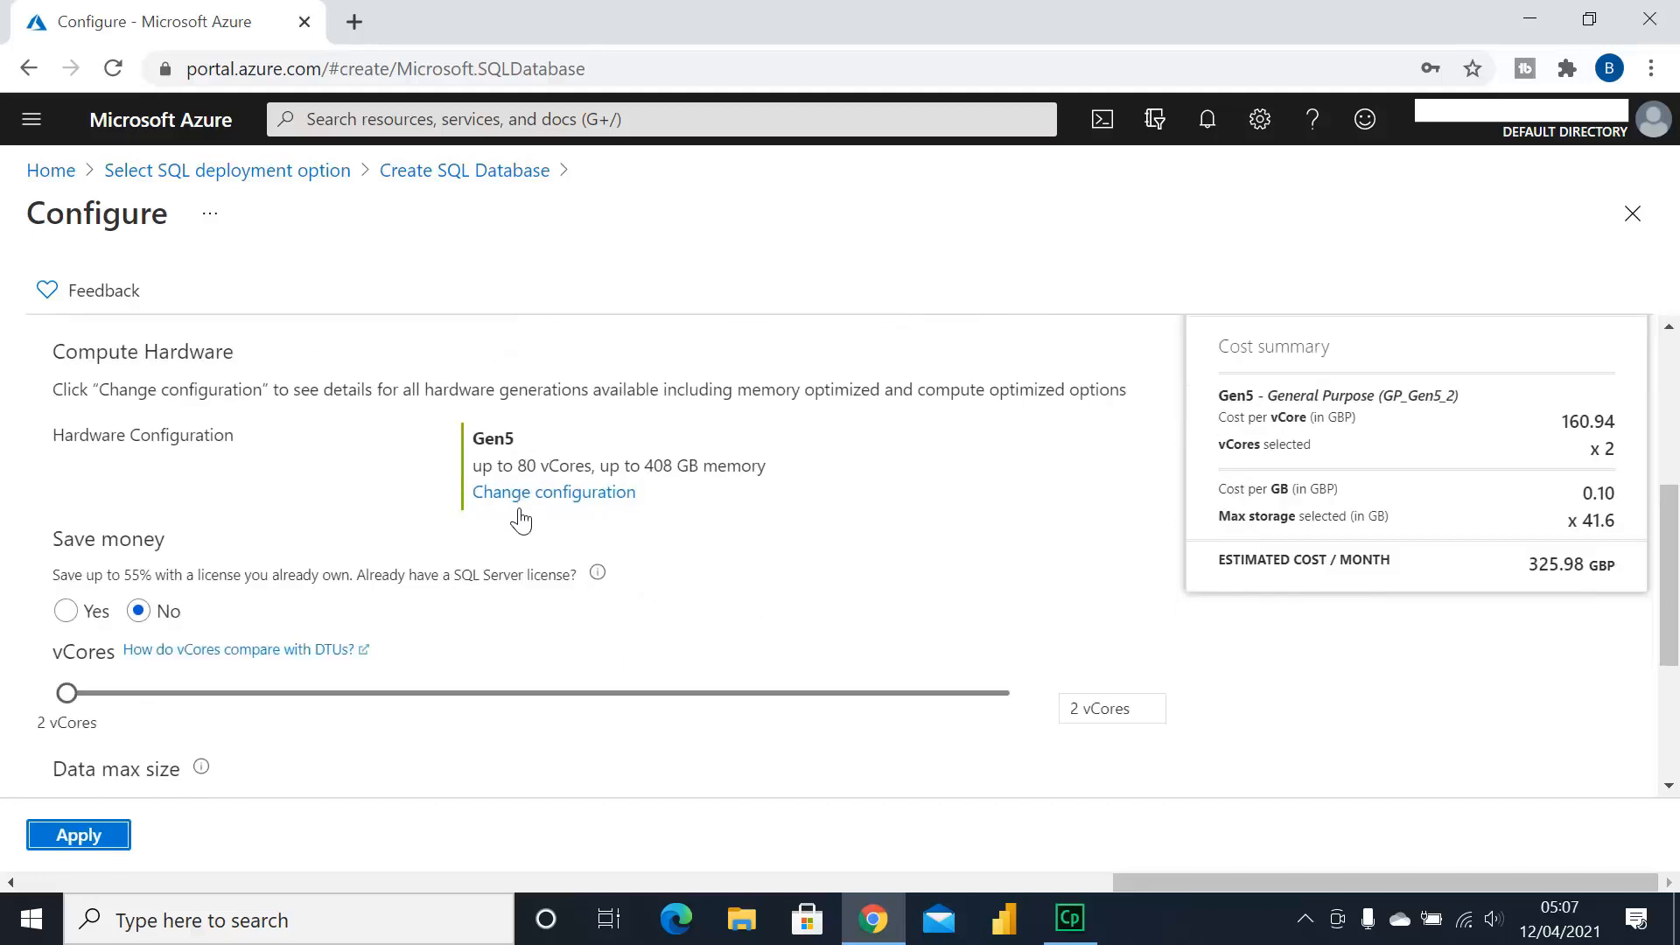
scroll(525, 519, "down", 2)
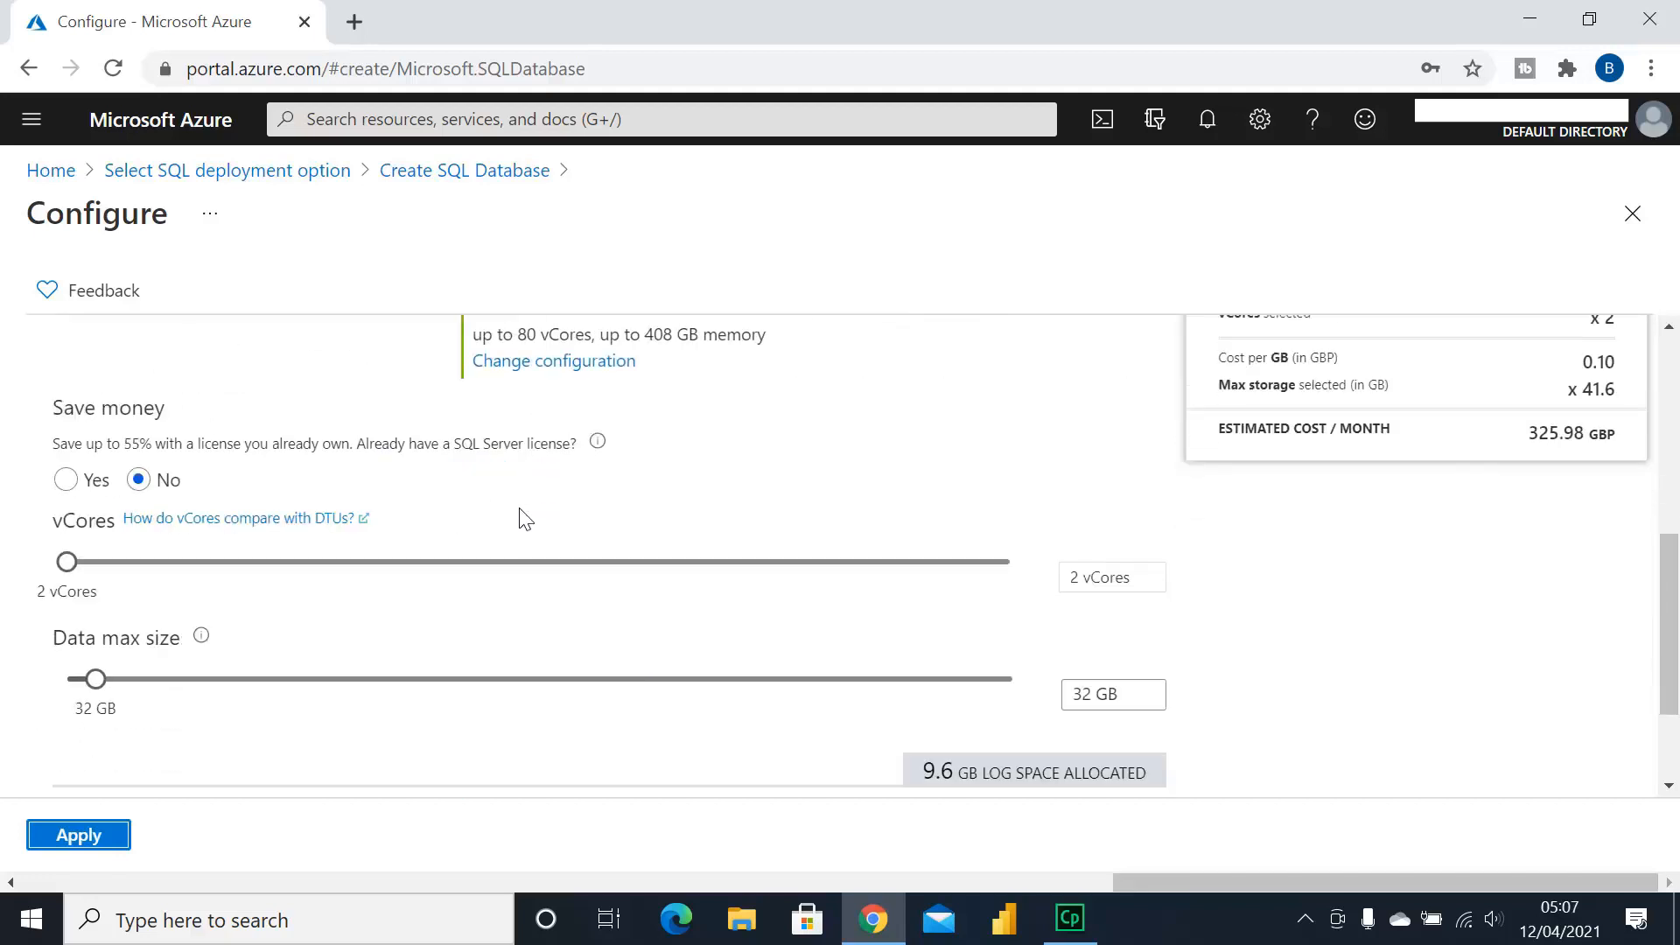
scroll(525, 519, "up", 7)
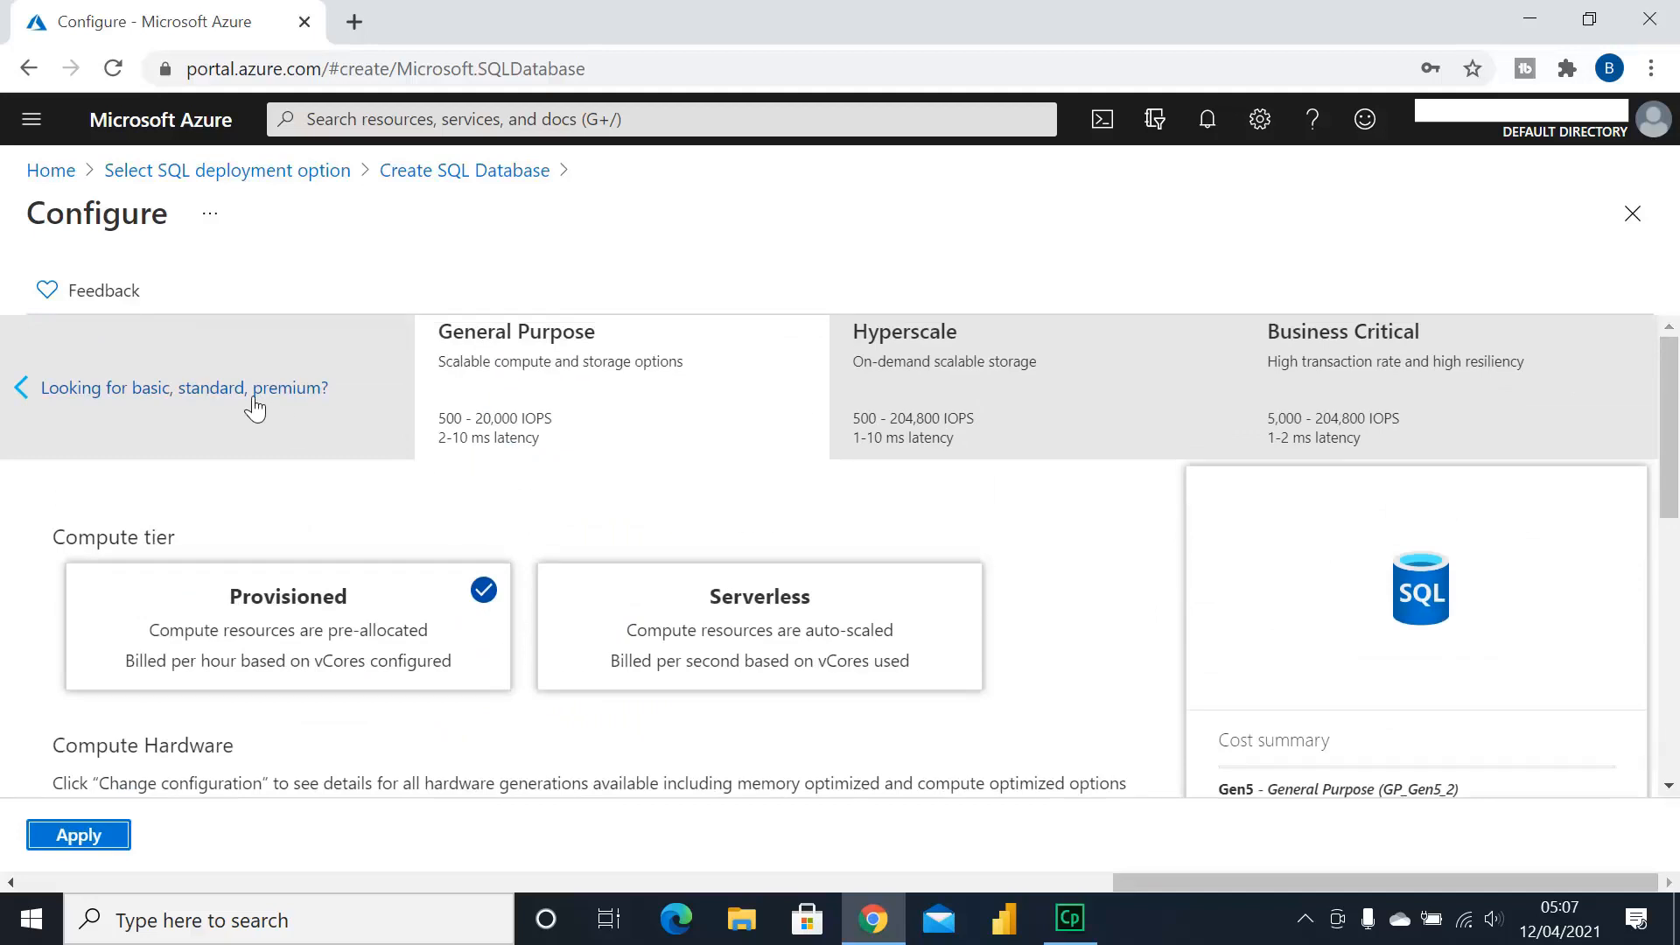
Switch to DTU pricing and review Standard tier: 10 DTUs, 250 GB, 13.98 GBP monthly
left_click(323, 411)
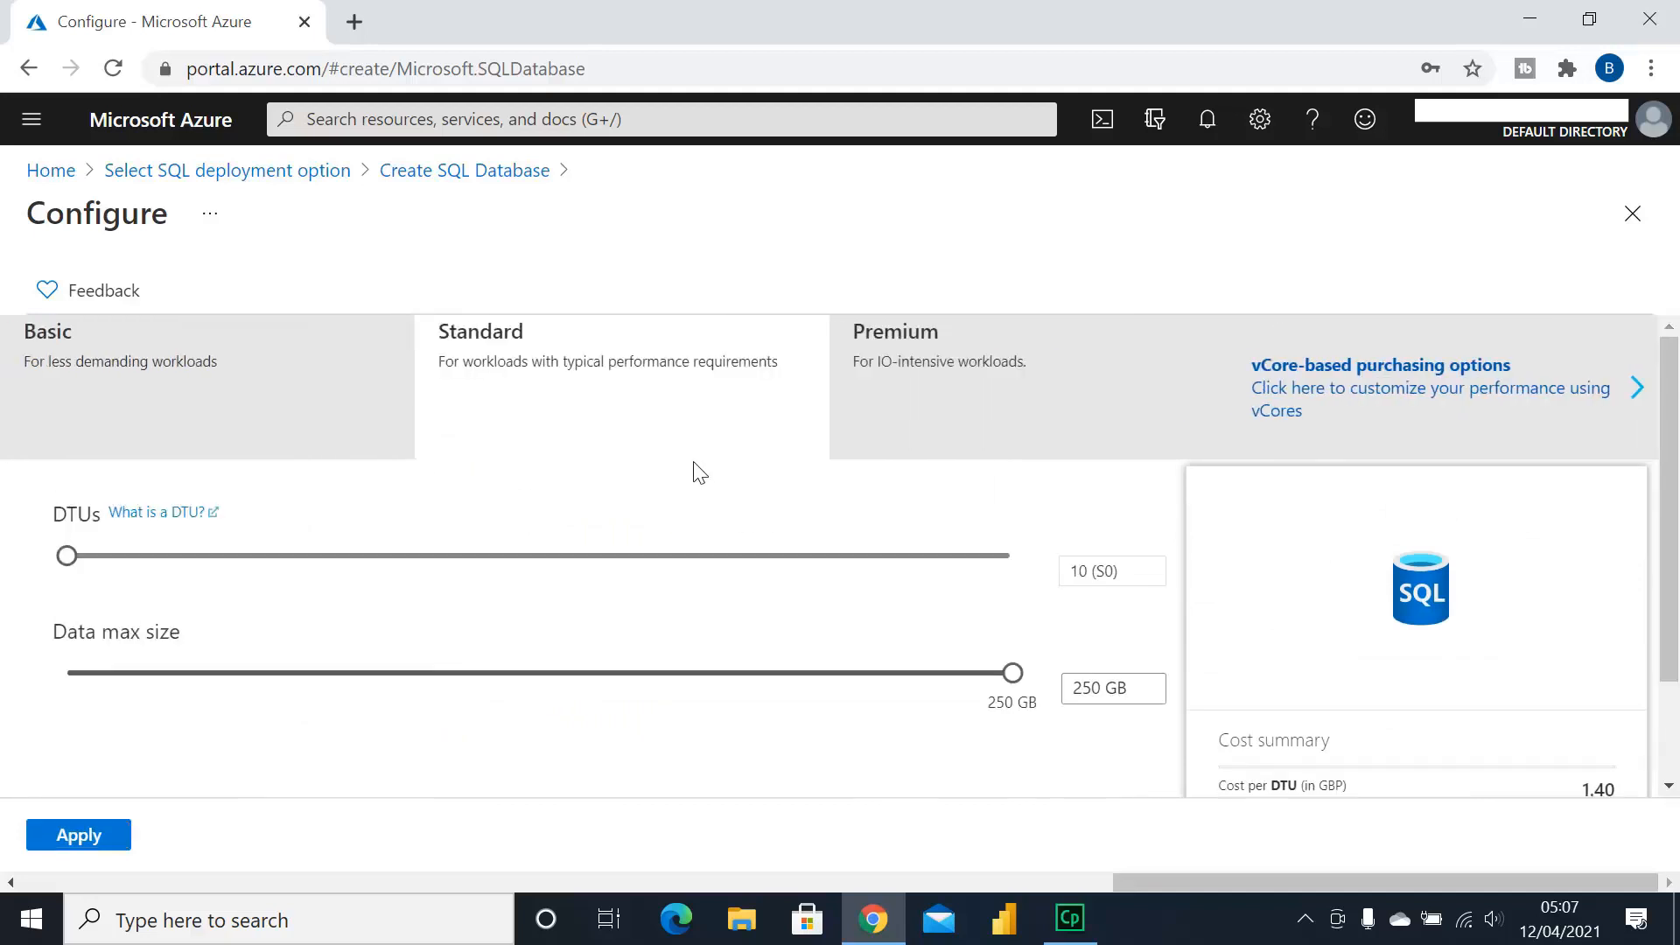
scroll(688, 476, "down", 2)
scroll(684, 481, "up", 2)
scroll(661, 471, "down", 2)
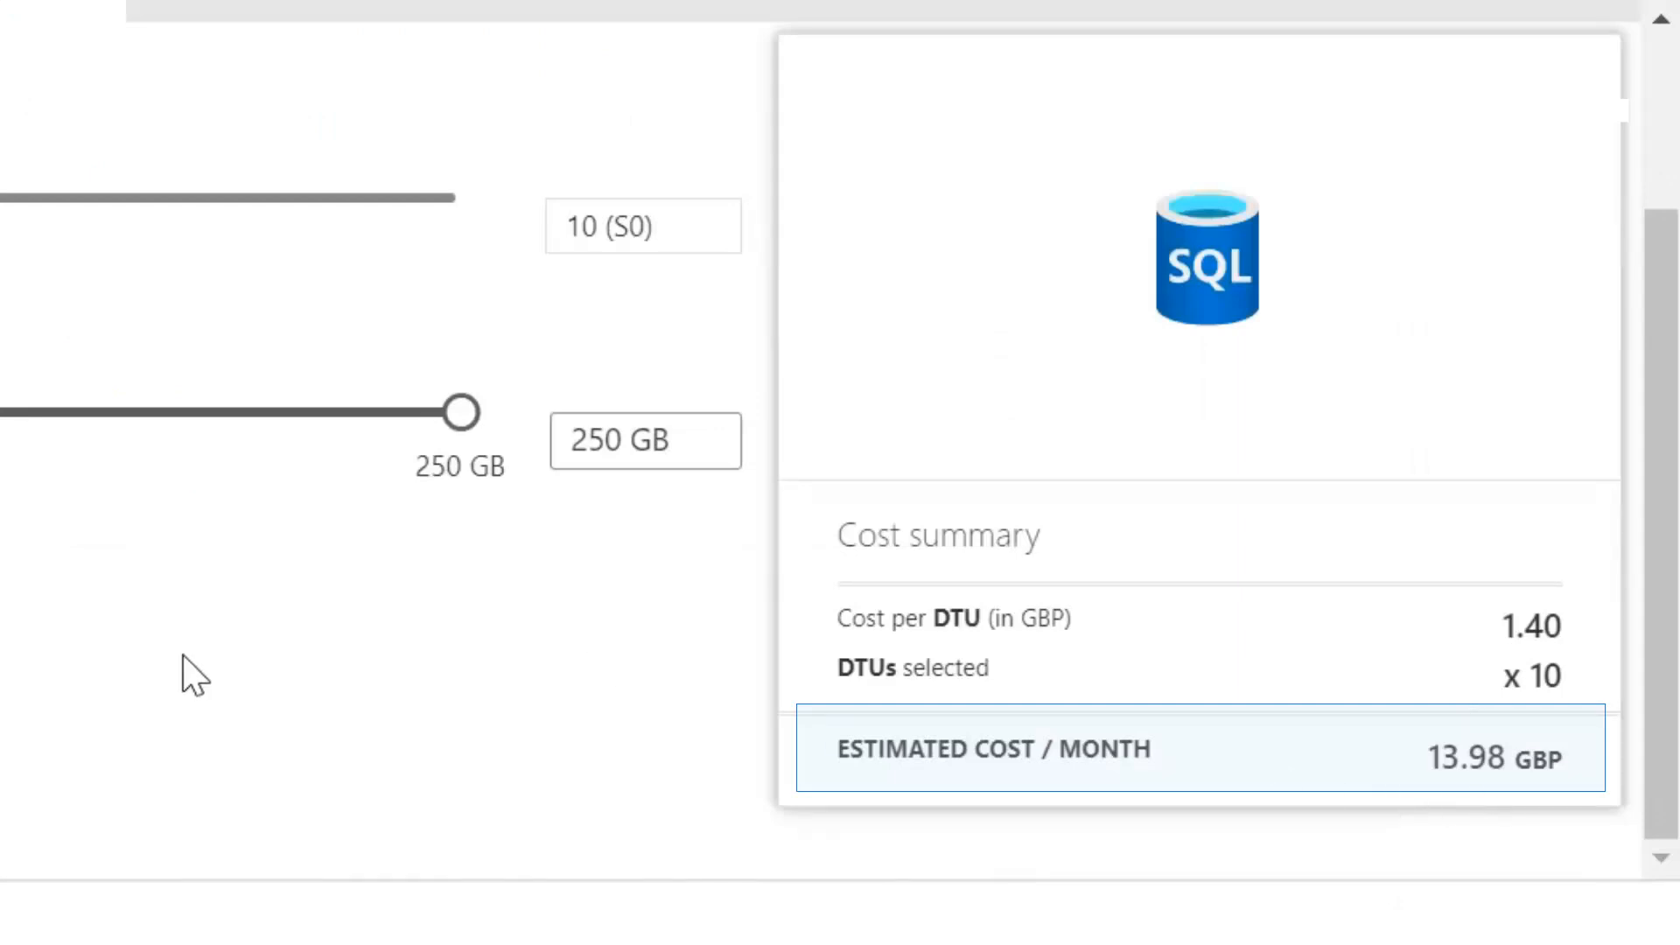
scroll(840, 472, "up", 2)
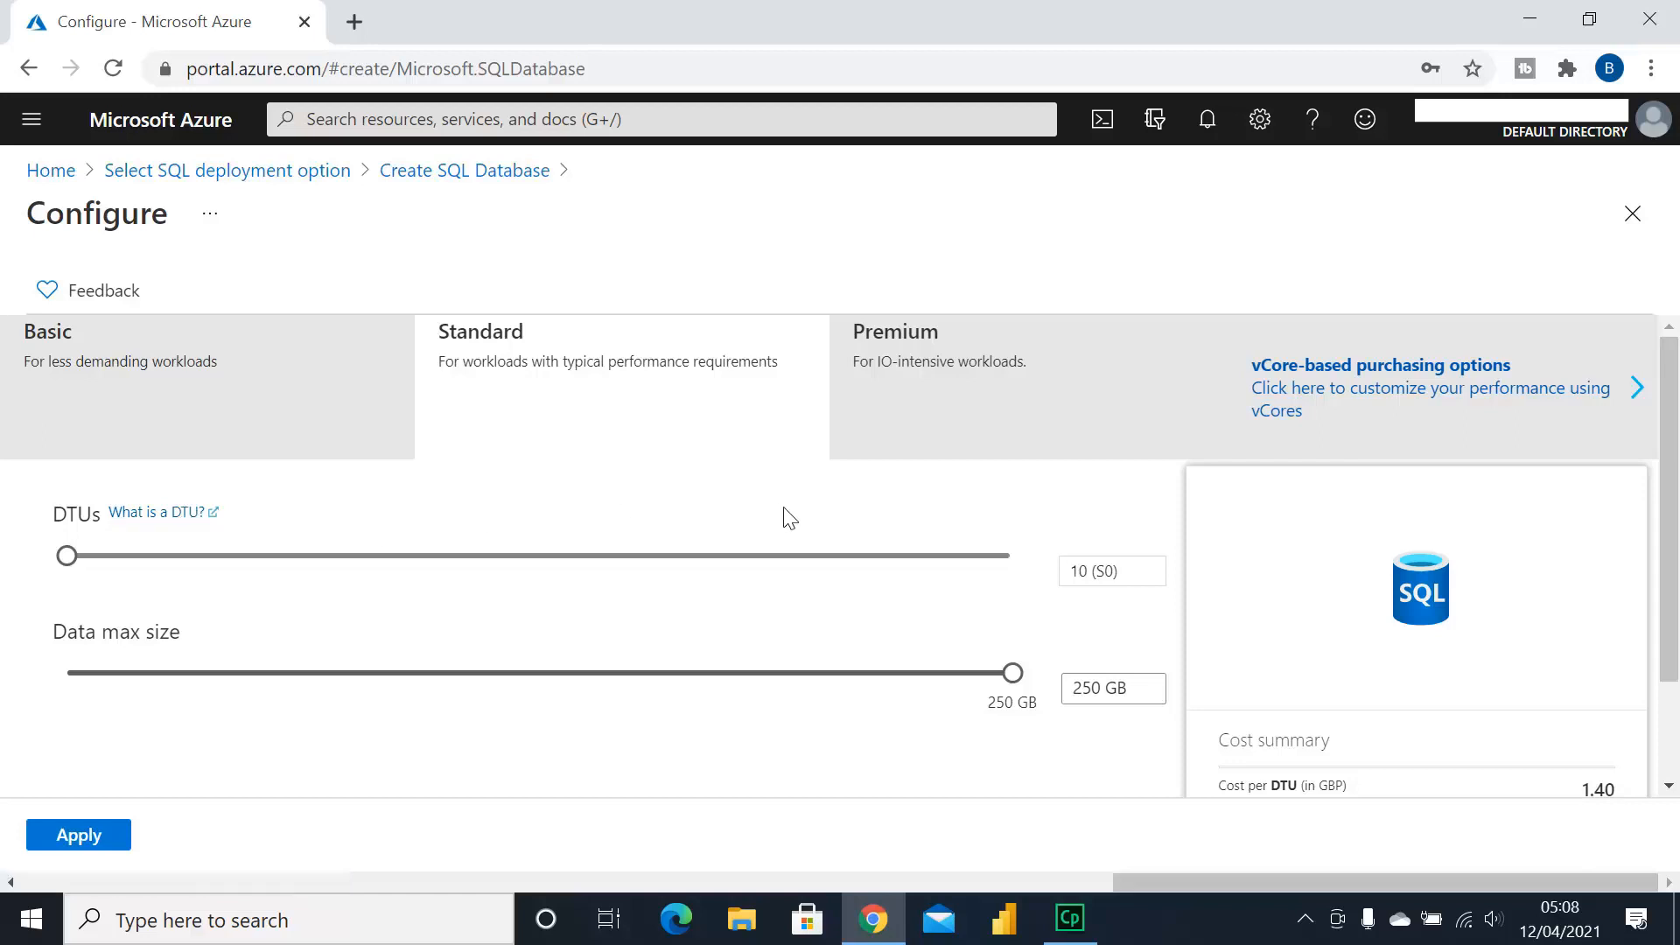
scroll(780, 517, "down", 2)
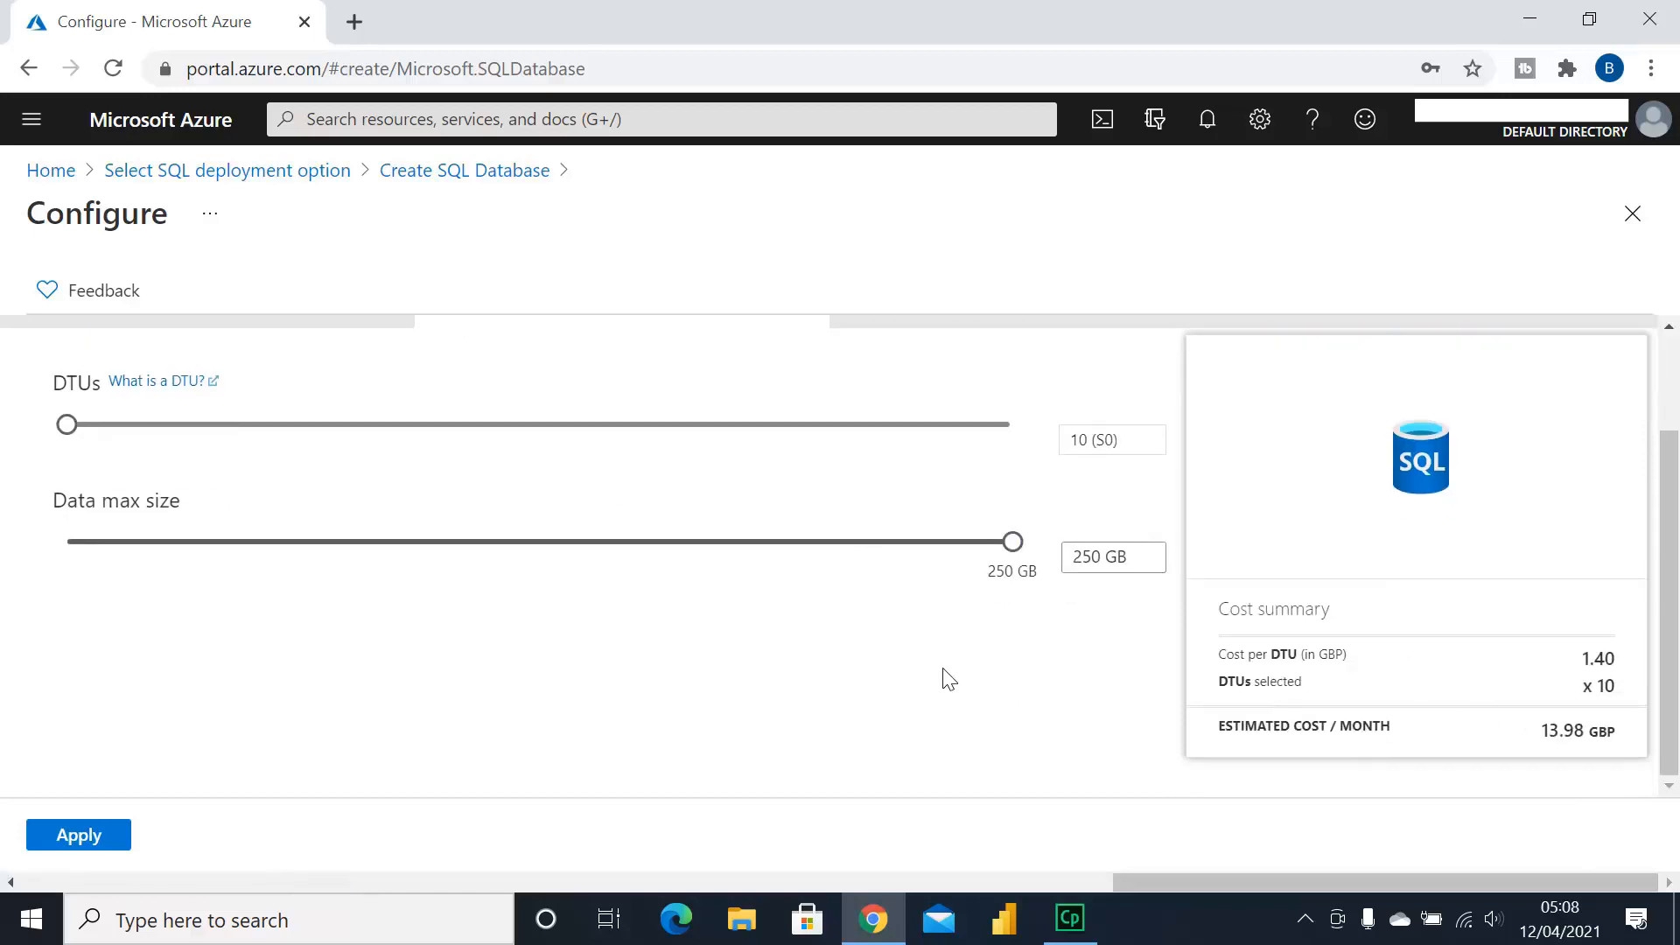
scroll(797, 676, "up", 2)
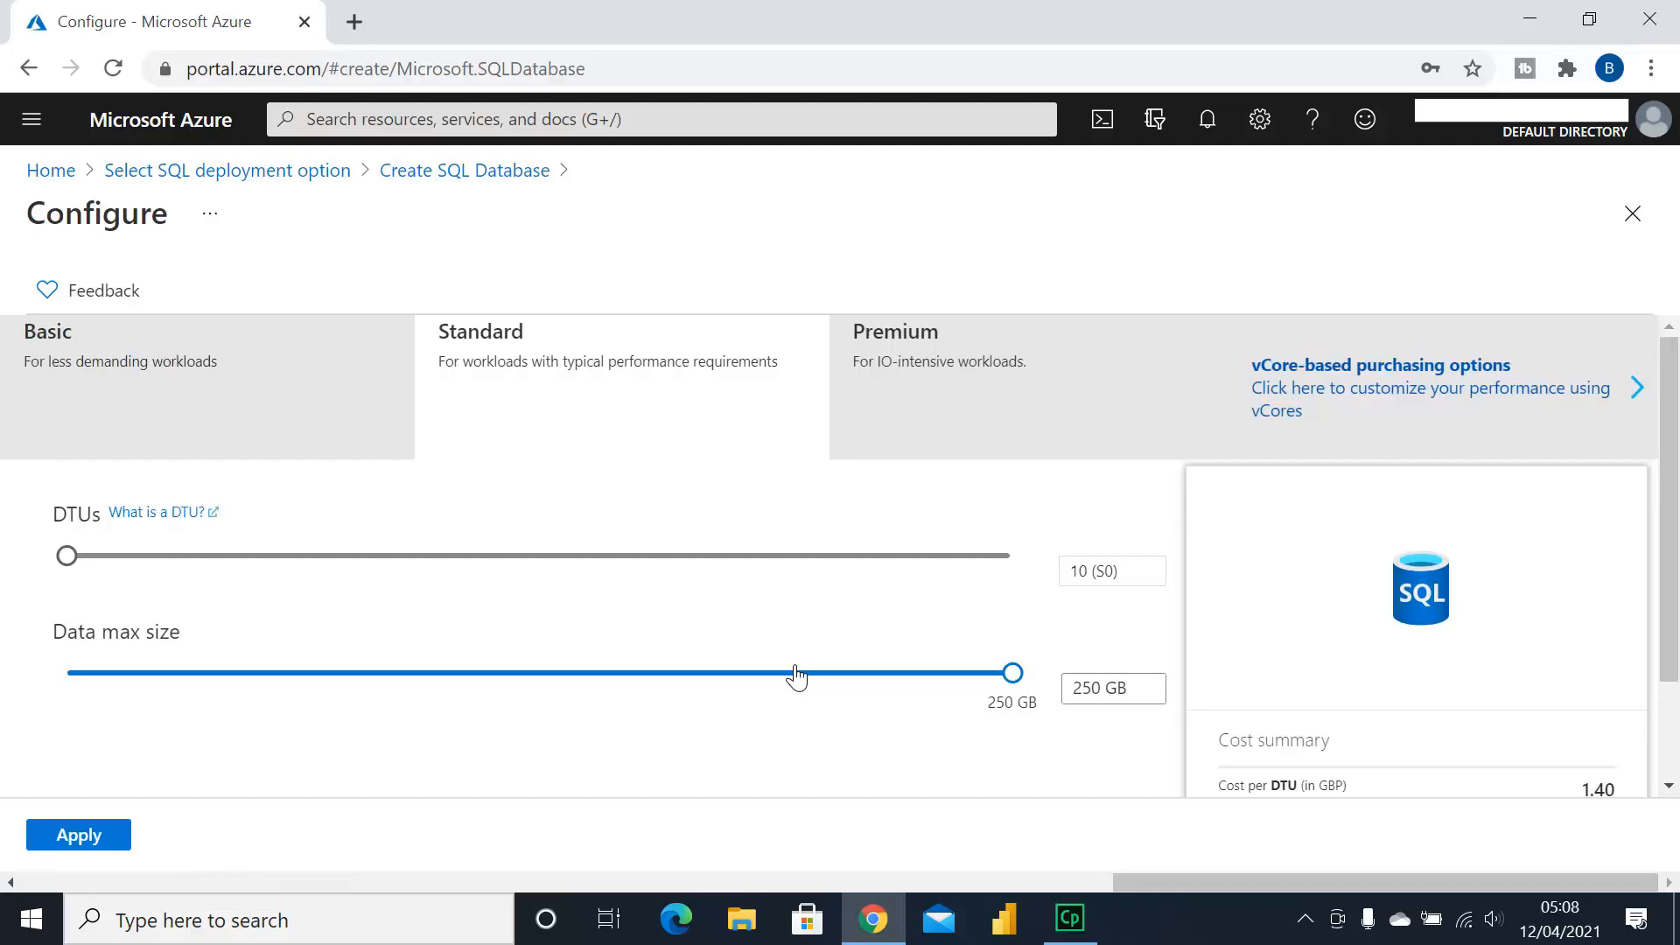
Apply Standard S0 (10 DTUs, 250 GB) and check it on the Create SQL Database form
left_click(66, 840)
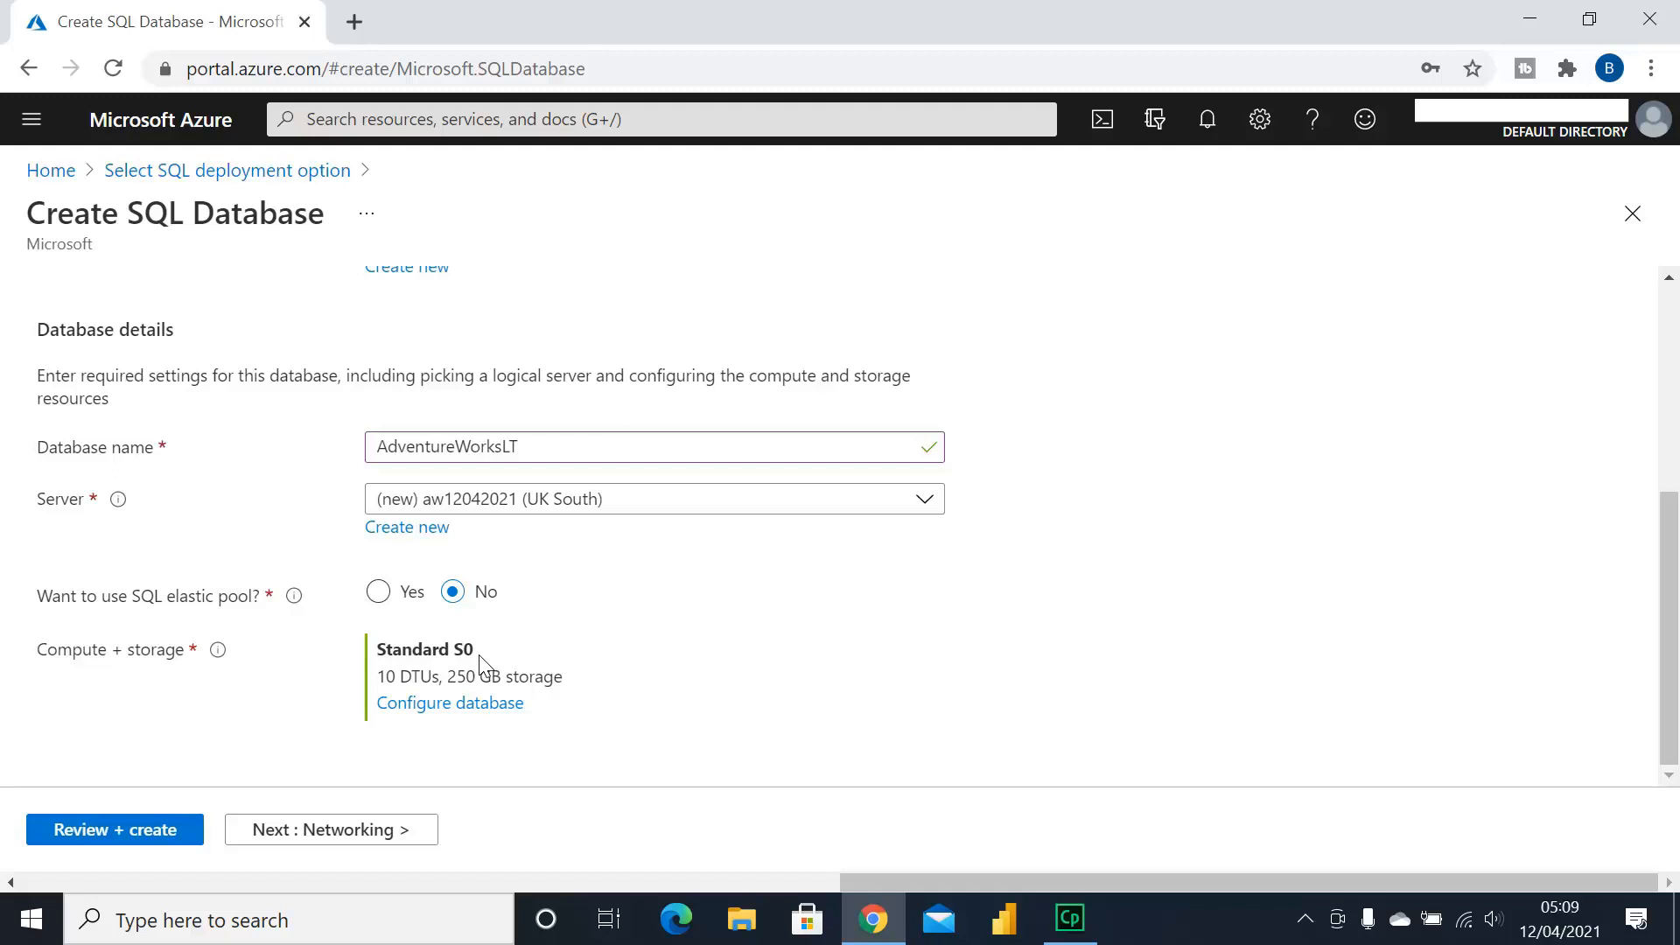
scroll(626, 664, "up", 5)
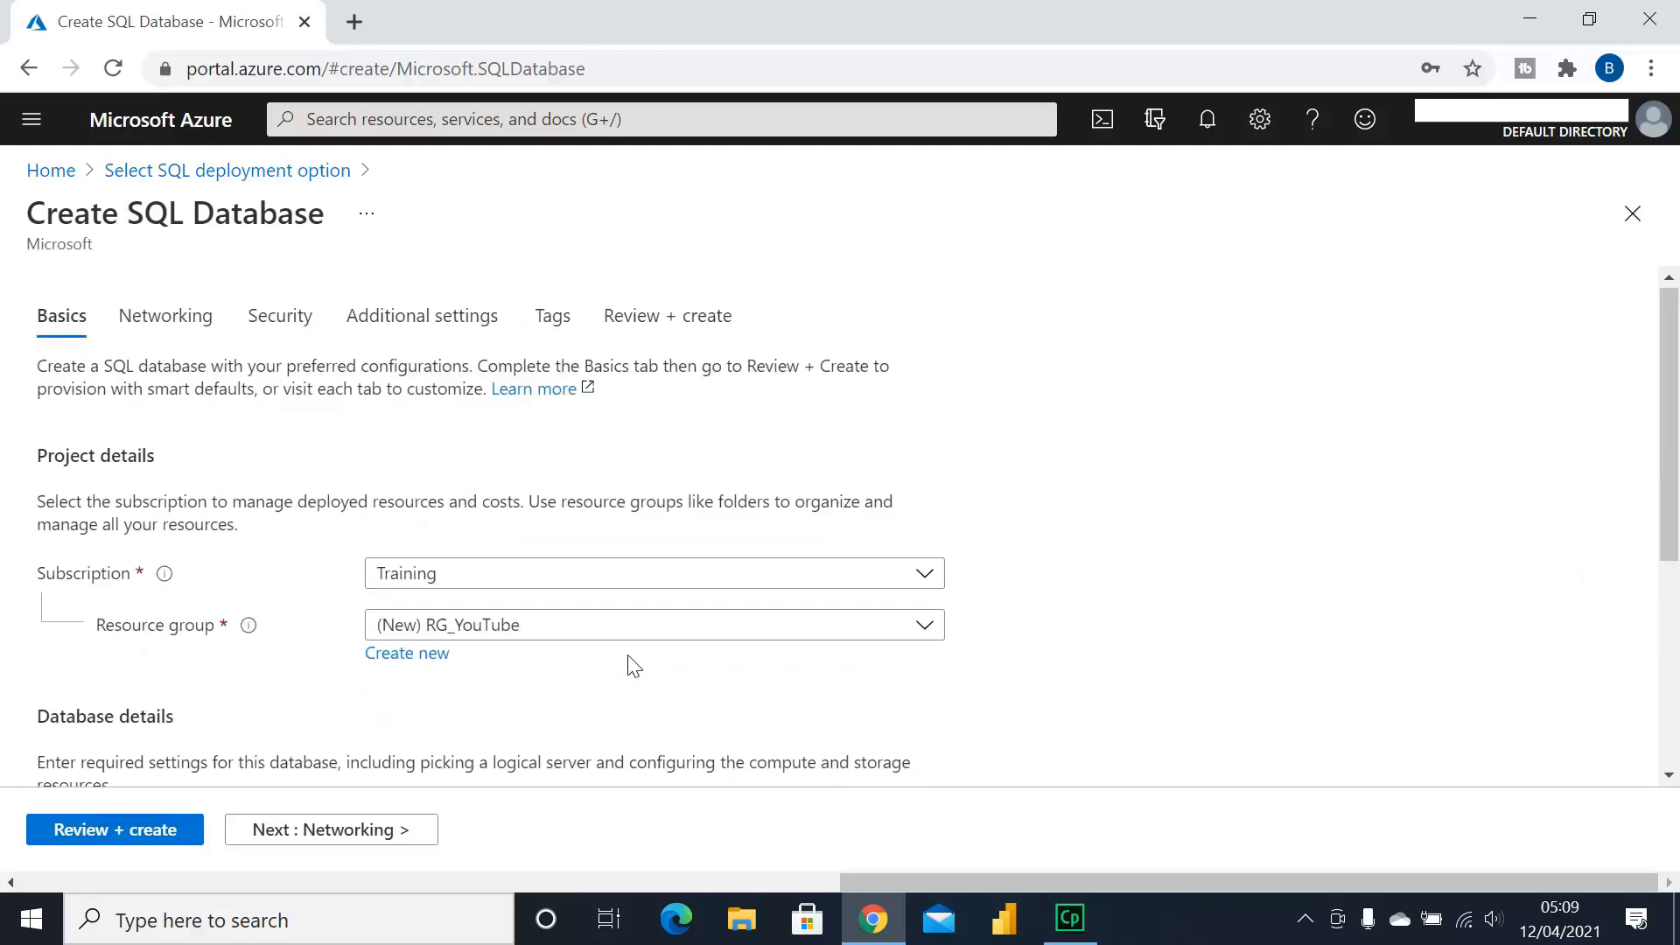
scroll(667, 661, "down", 3)
scroll(656, 669, "down", 2)
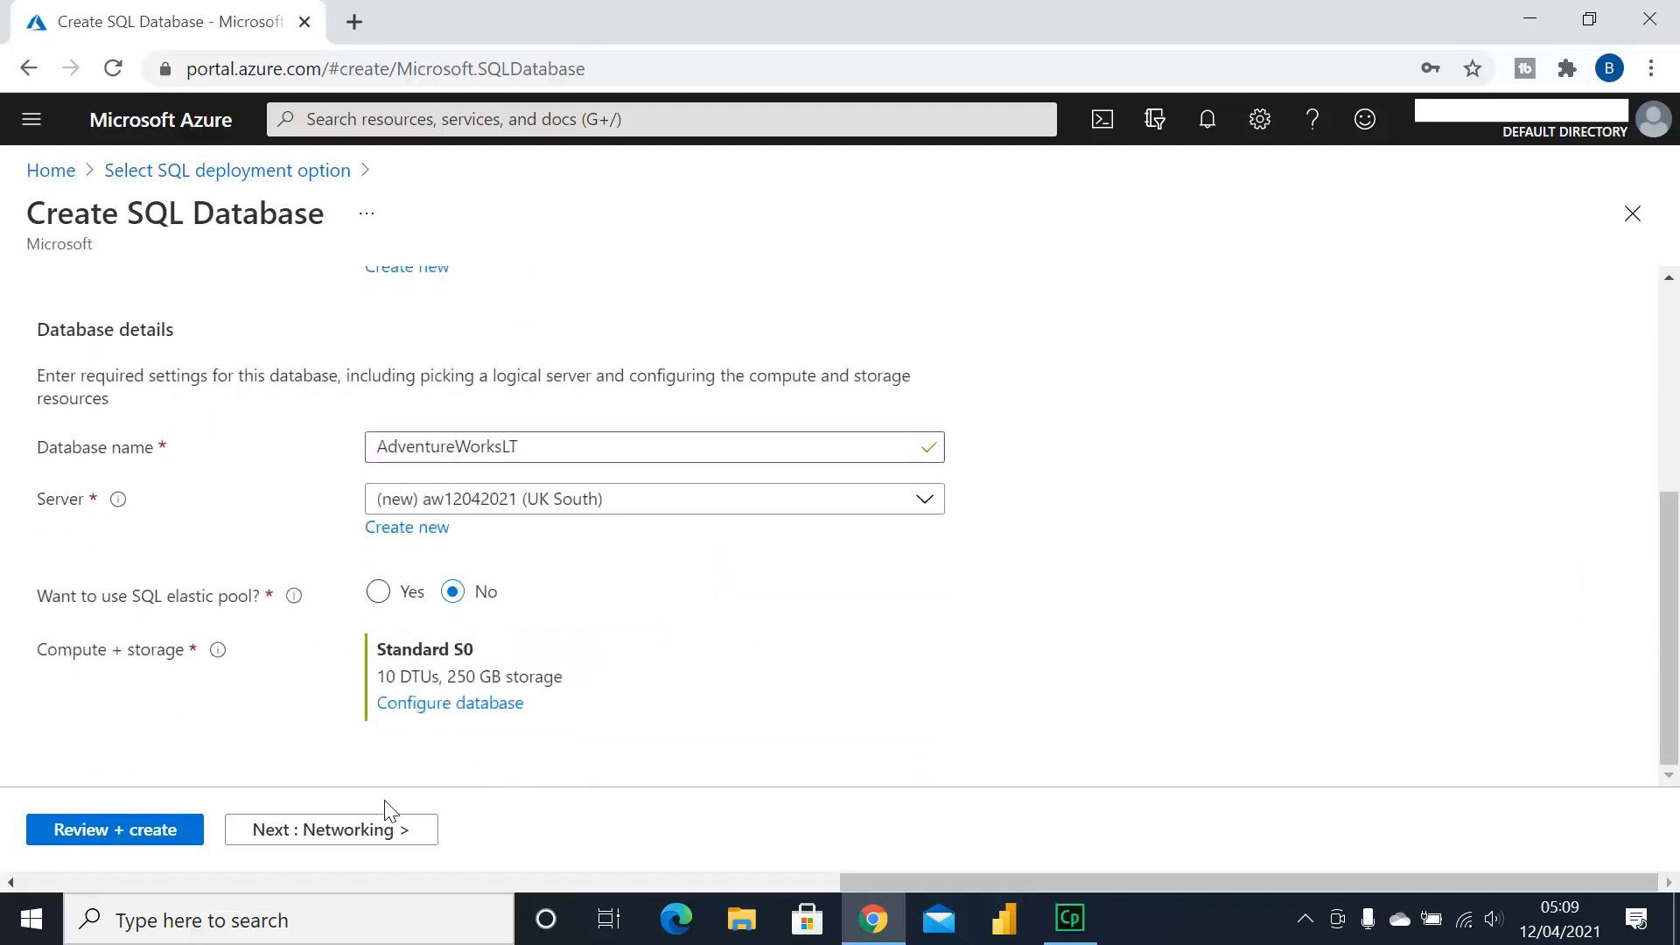
On the Networking step, set the connectivity method to Public endpoint
left_click(345, 829)
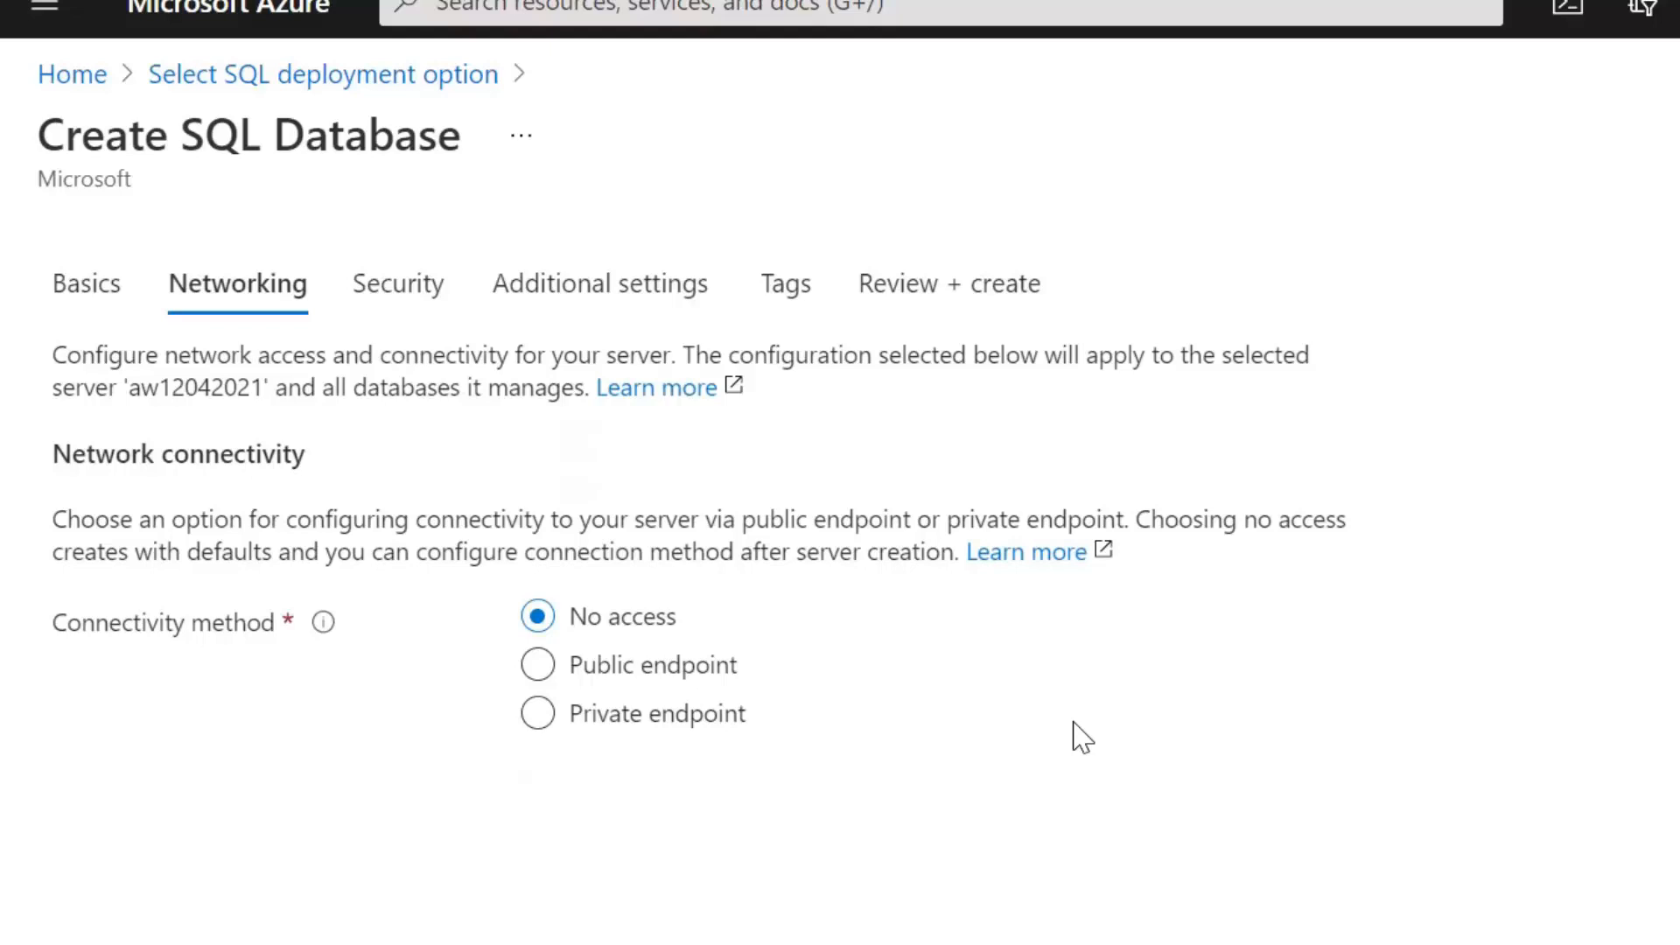
left_click(540, 665)
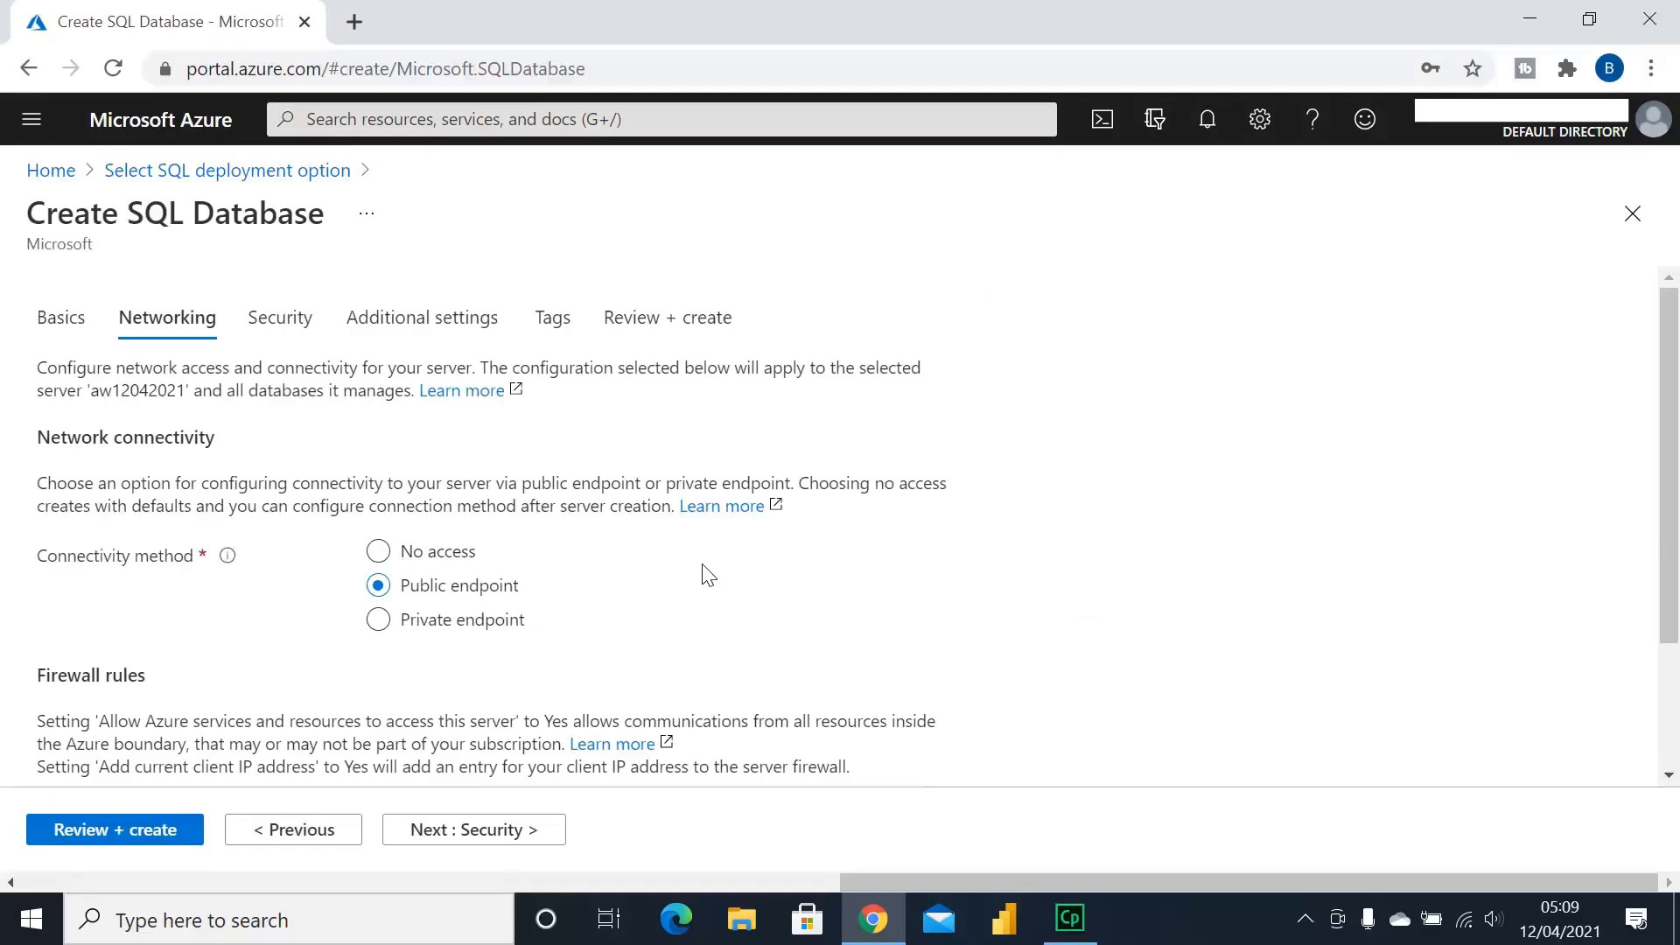
scroll(711, 567, "down", 2)
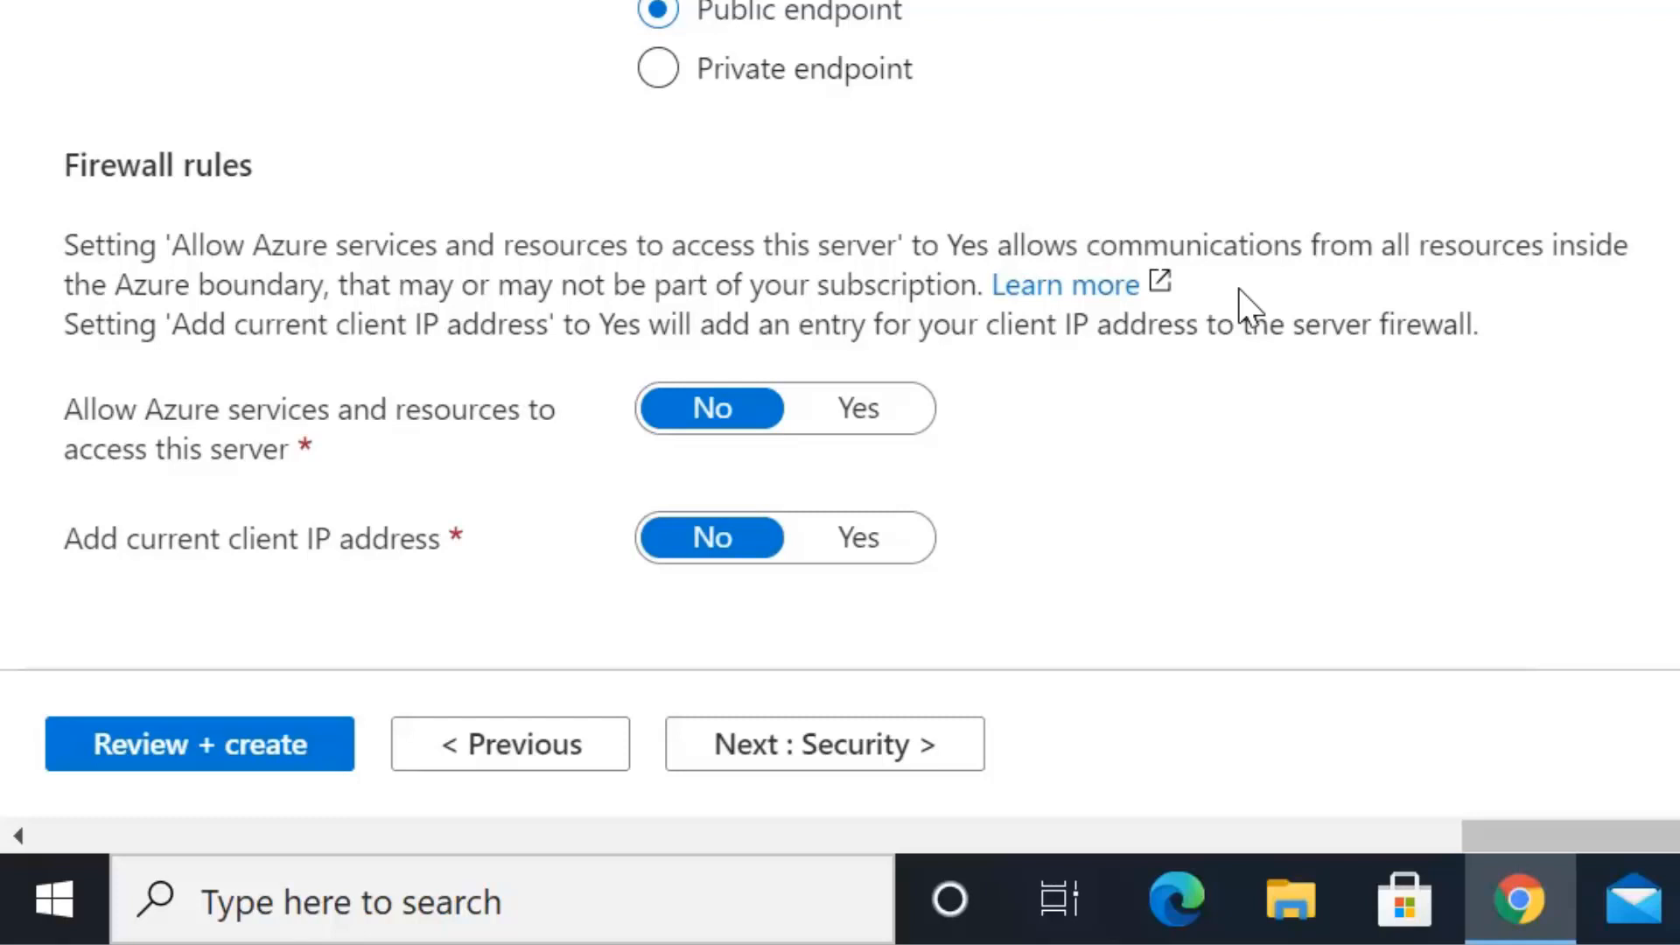
Set both firewall rules to Yes (Azure services and current client IP), then continue to Security
left_click(863, 409)
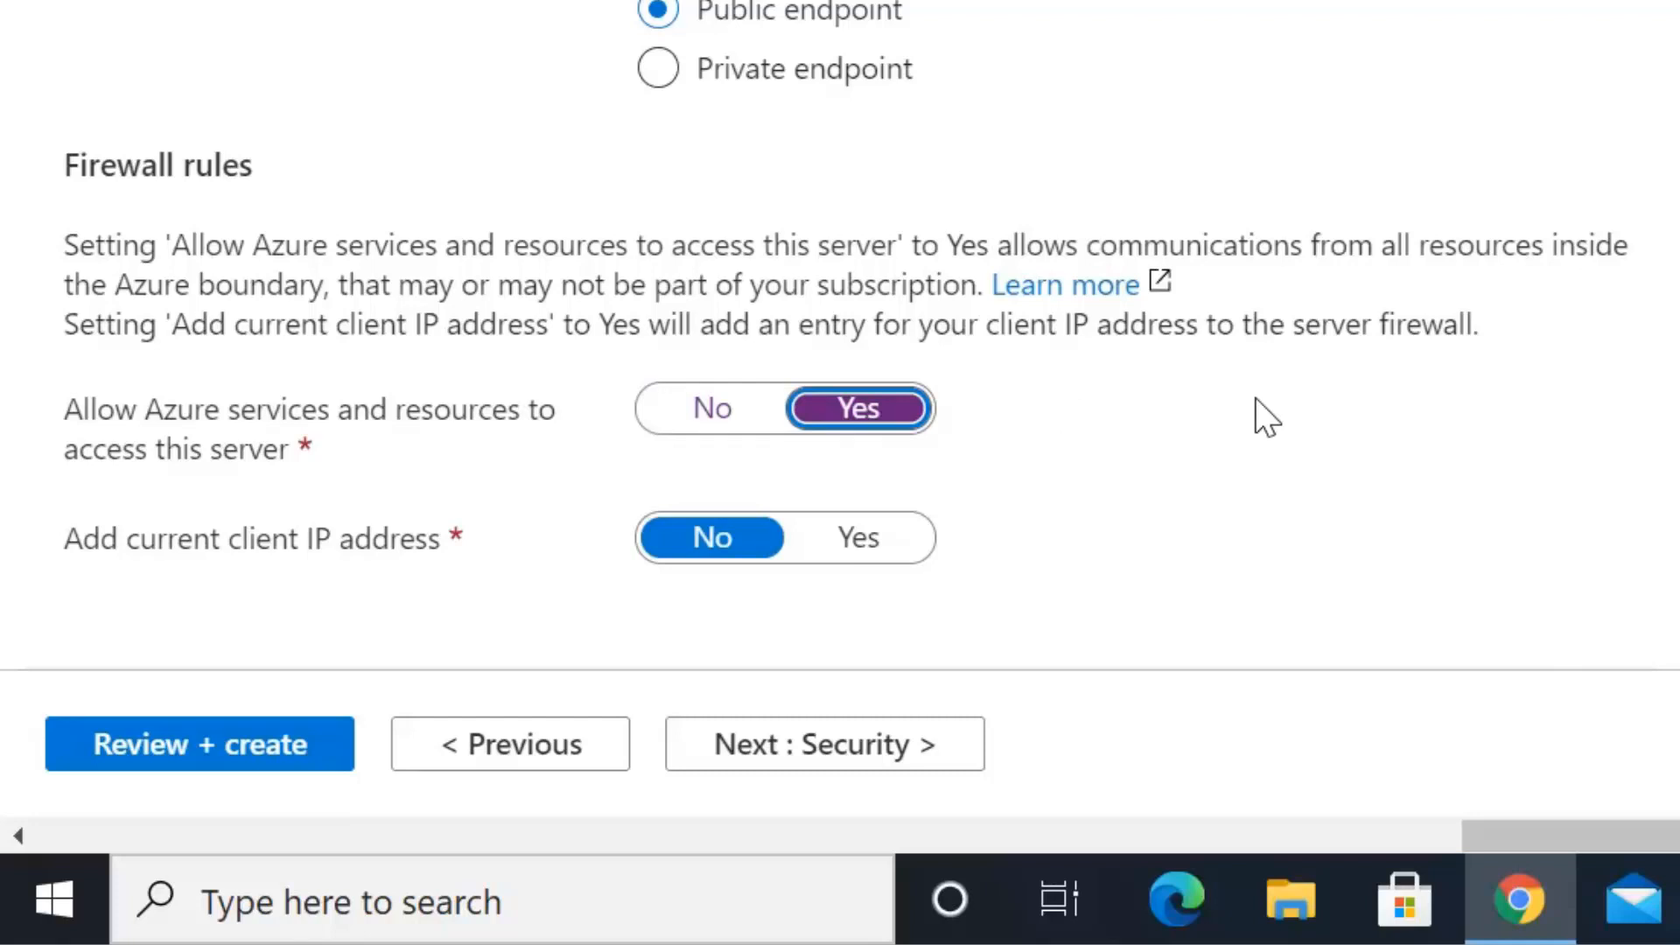
left_click(842, 545)
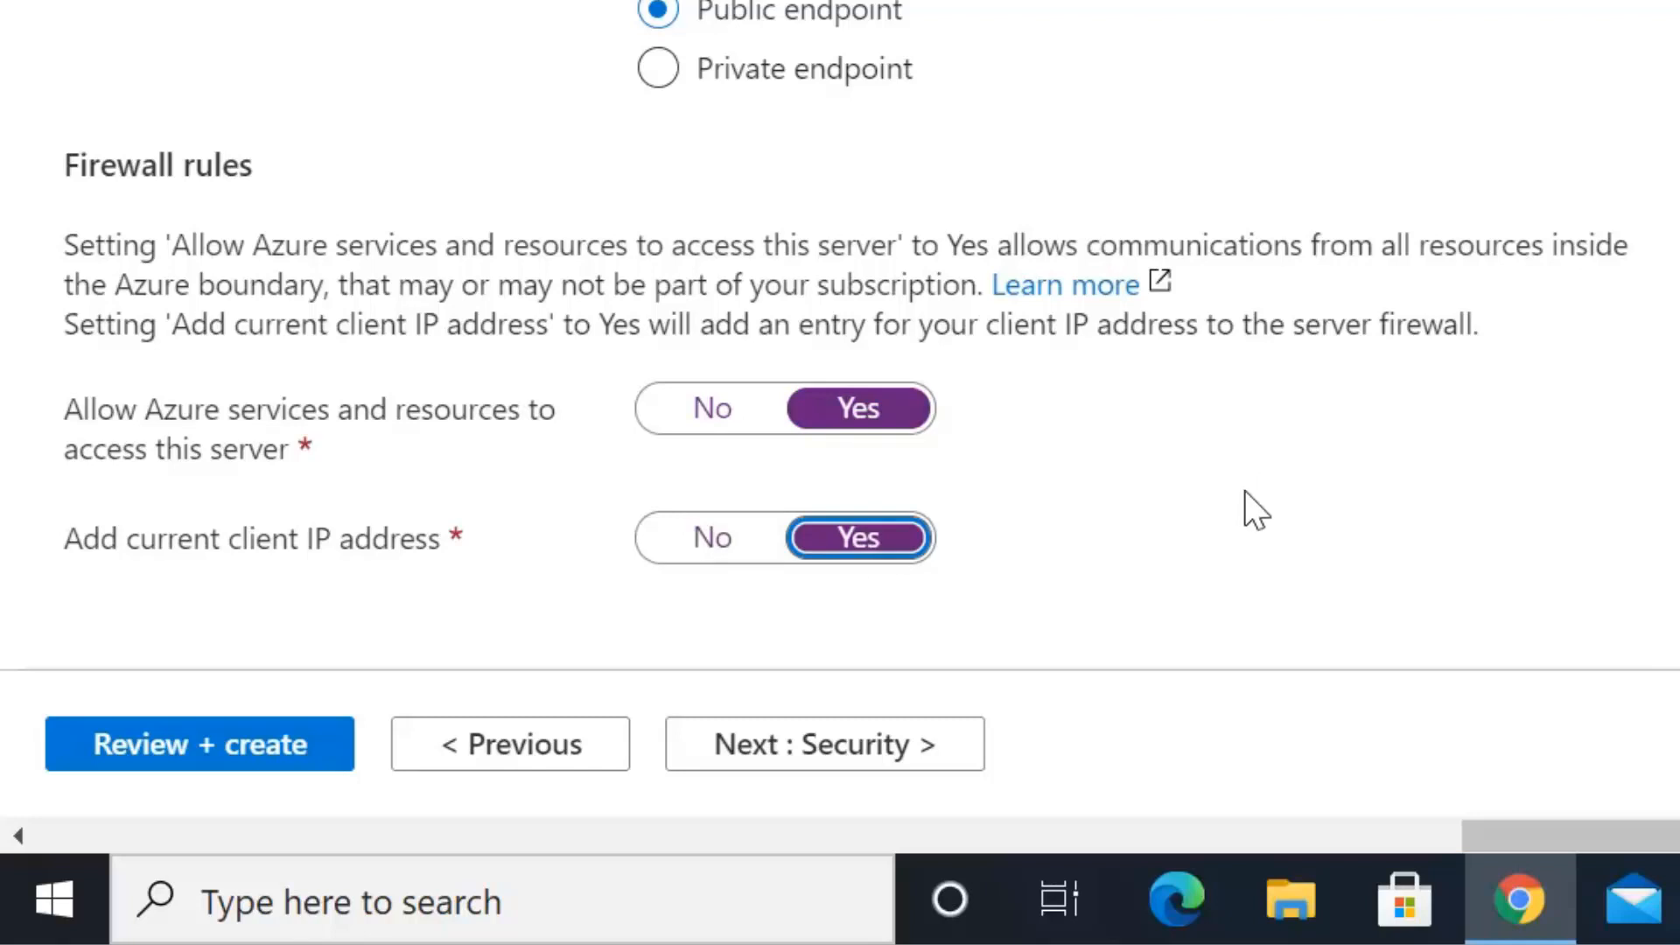
left_click(871, 745)
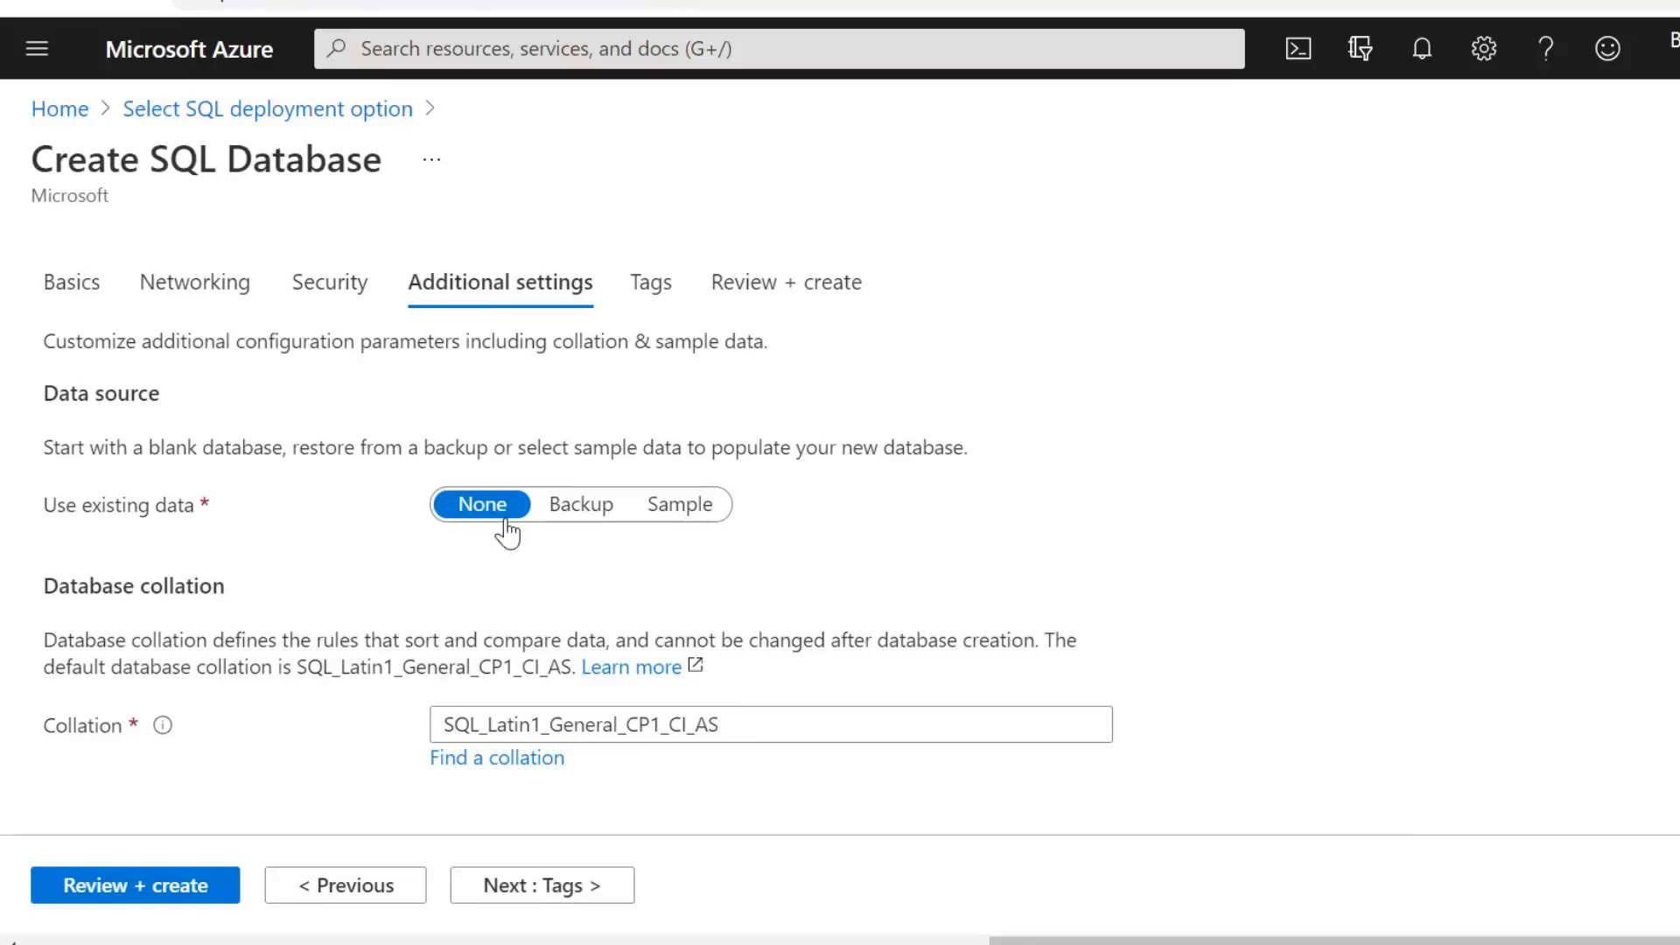
Set Use existing data to Sample, creating AdventureWorksLT, since Backup has no backups
left_click(565, 518)
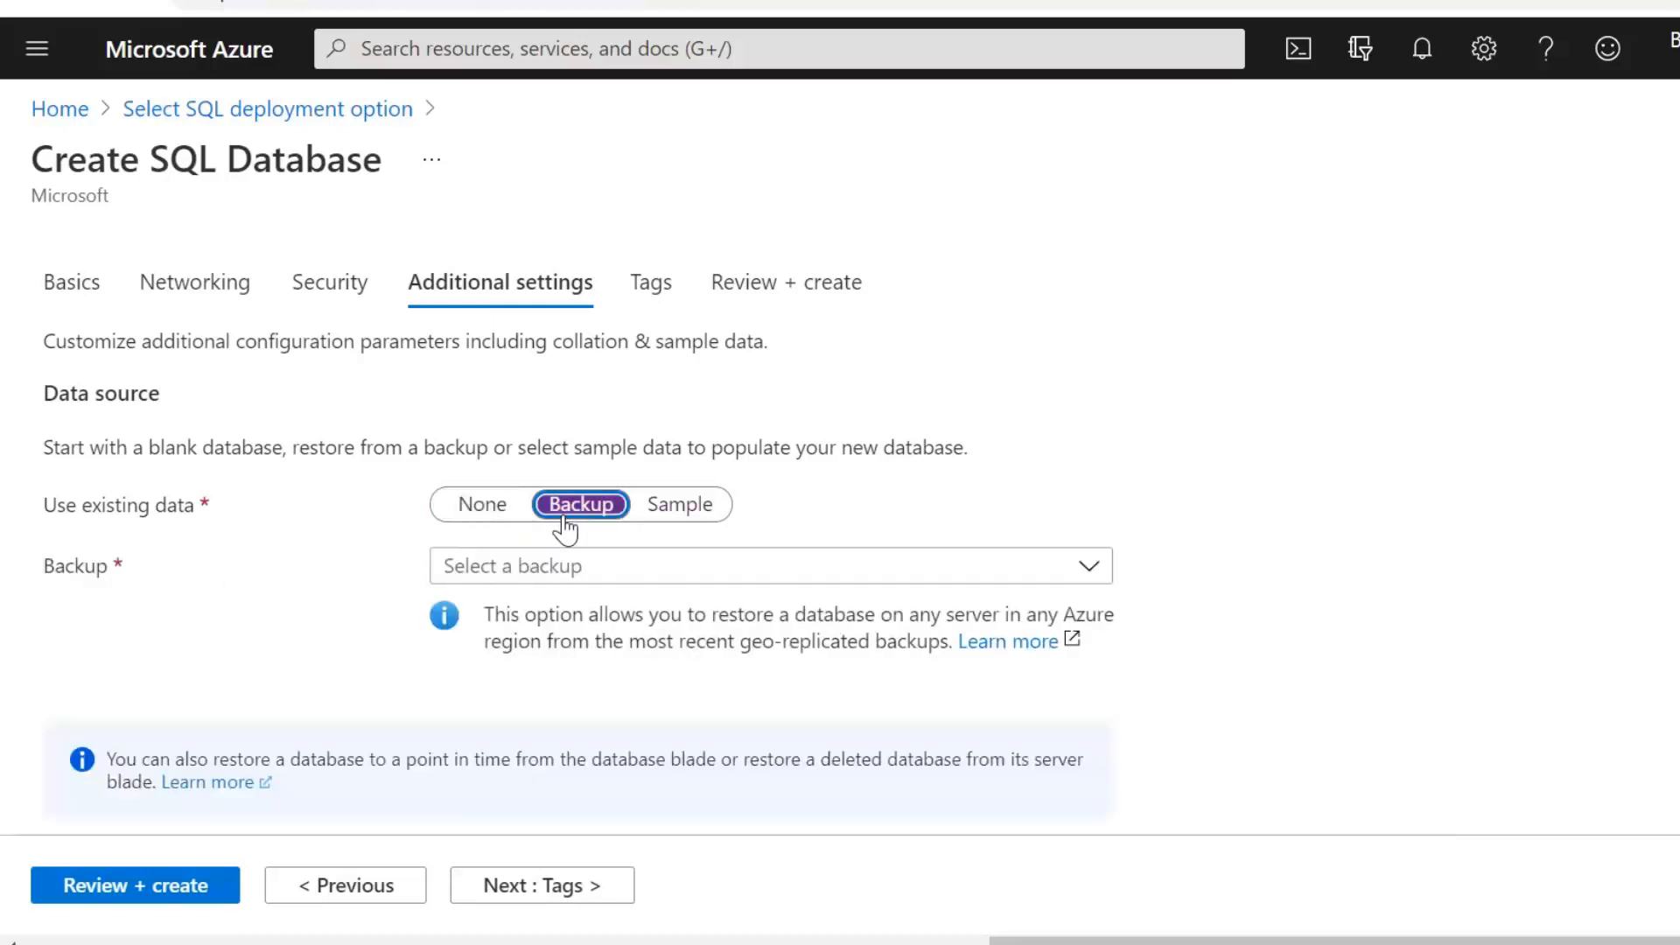
left_click(623, 573)
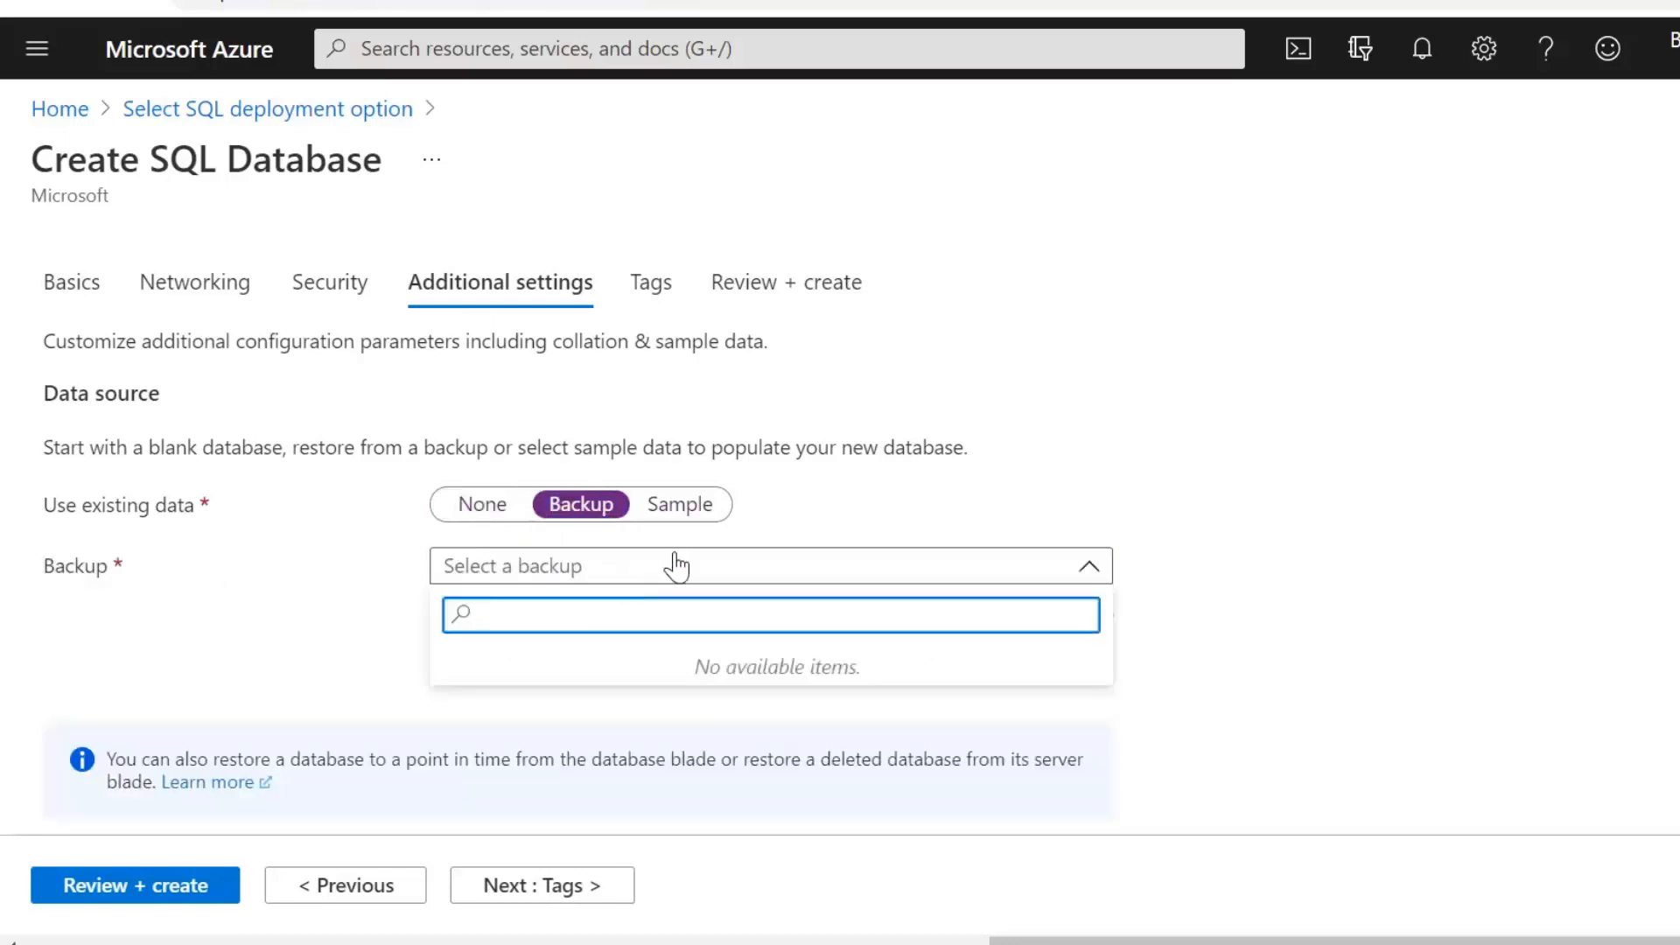
left_click(807, 507)
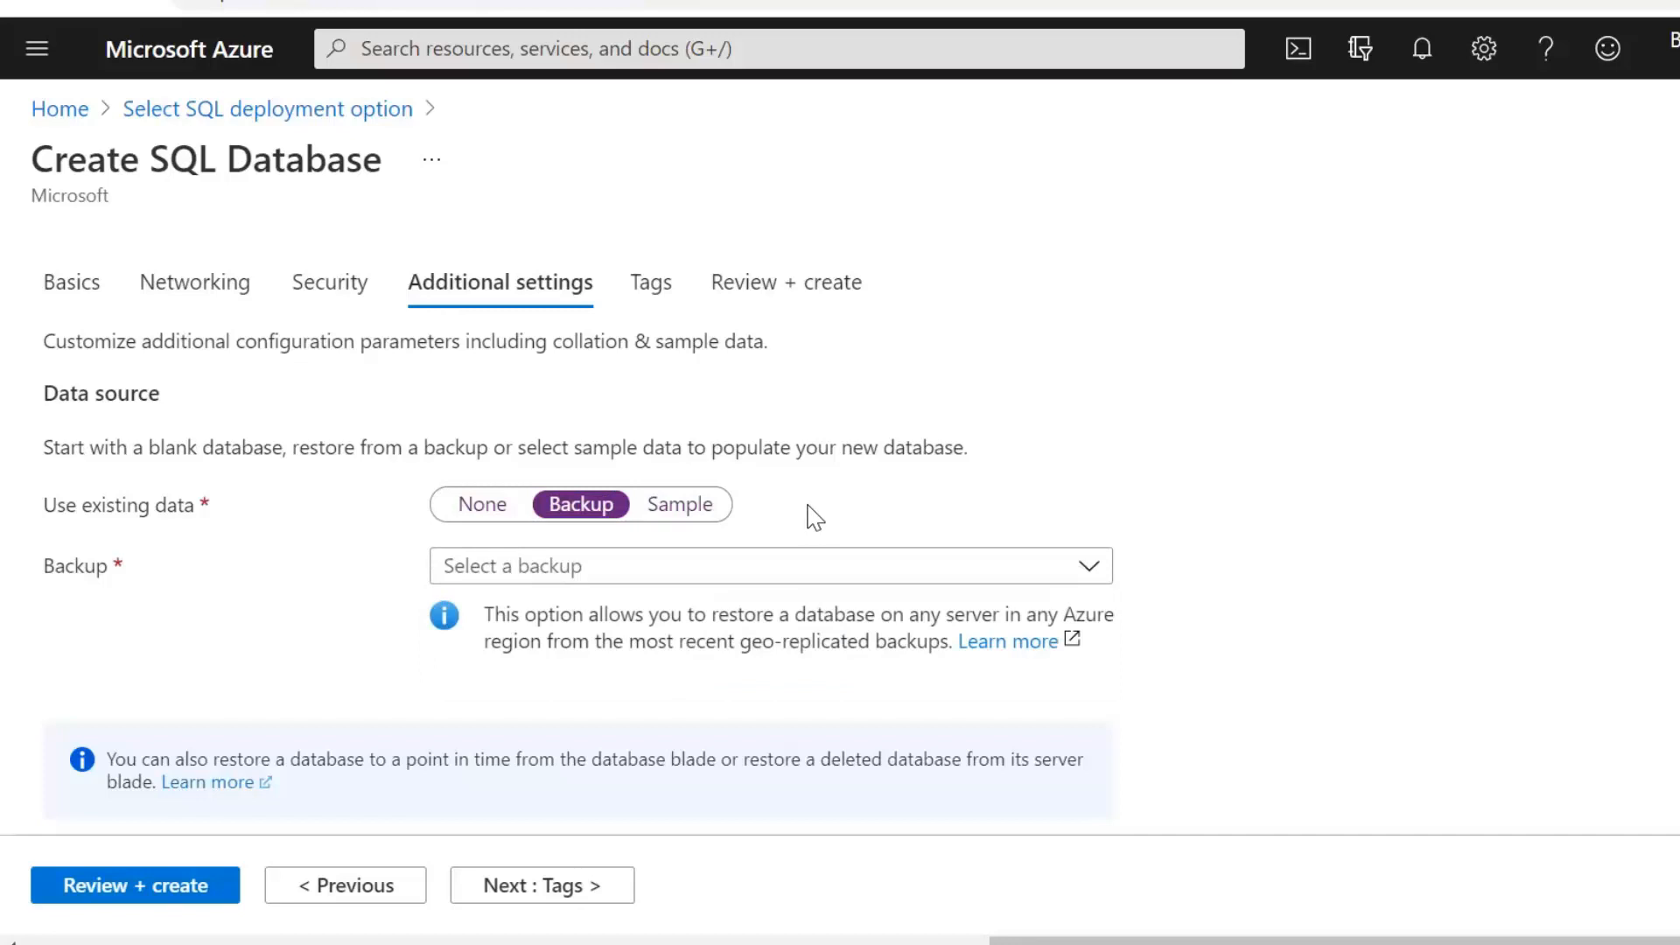
left_click(705, 521)
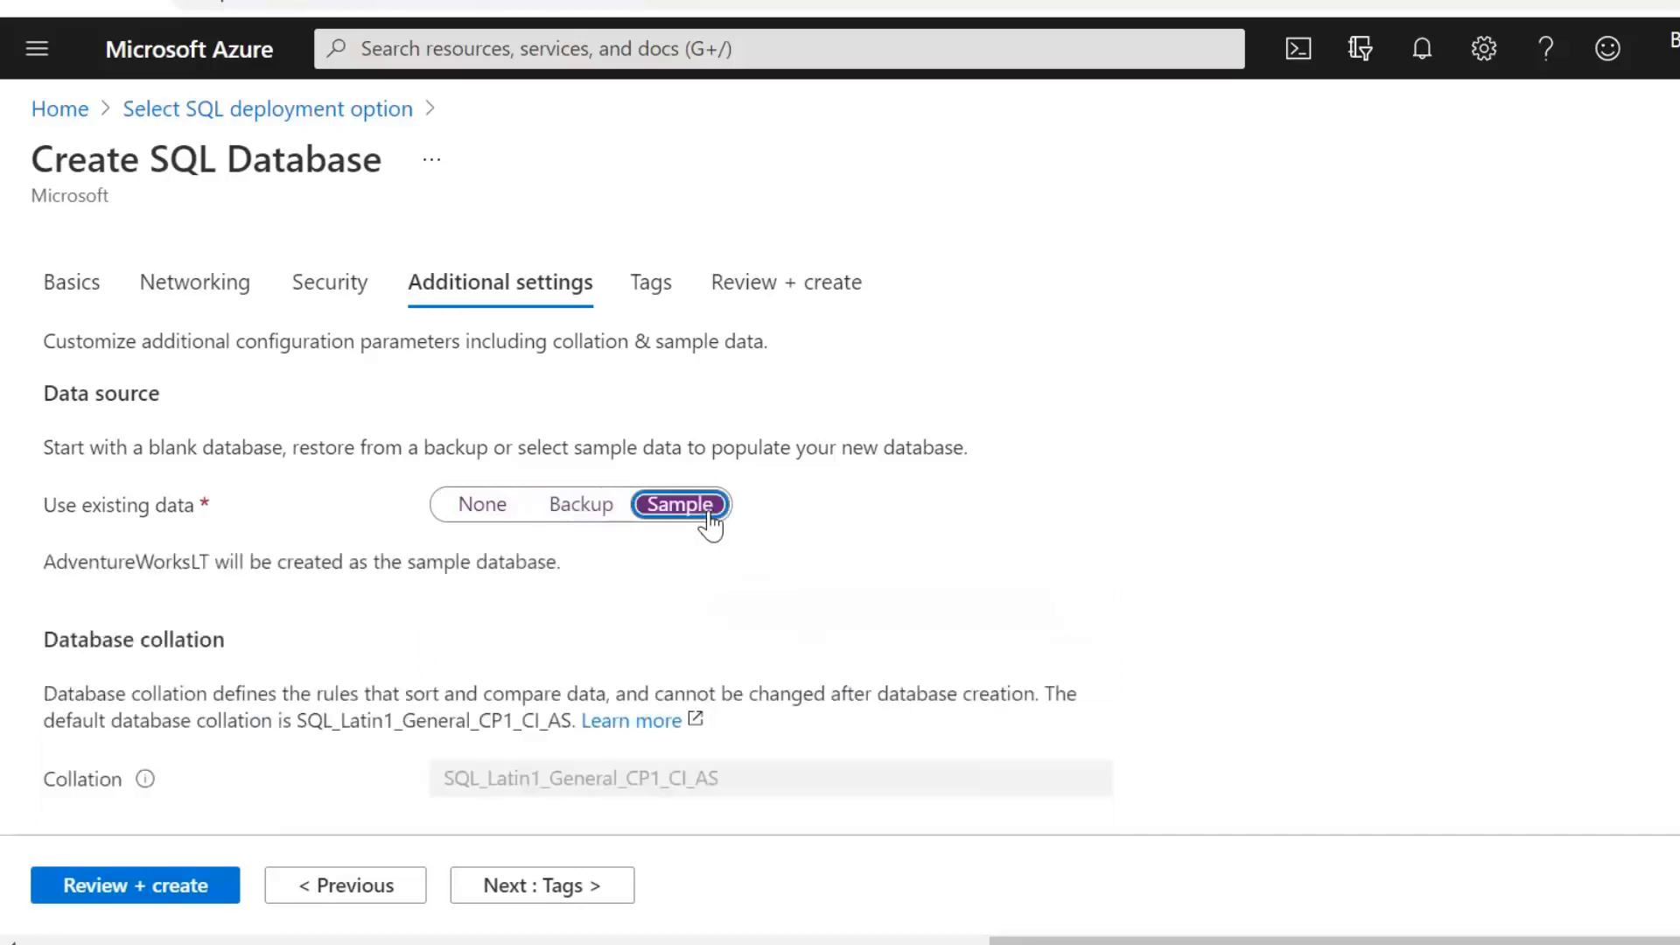
left_click_drag(41, 562, 210, 562)
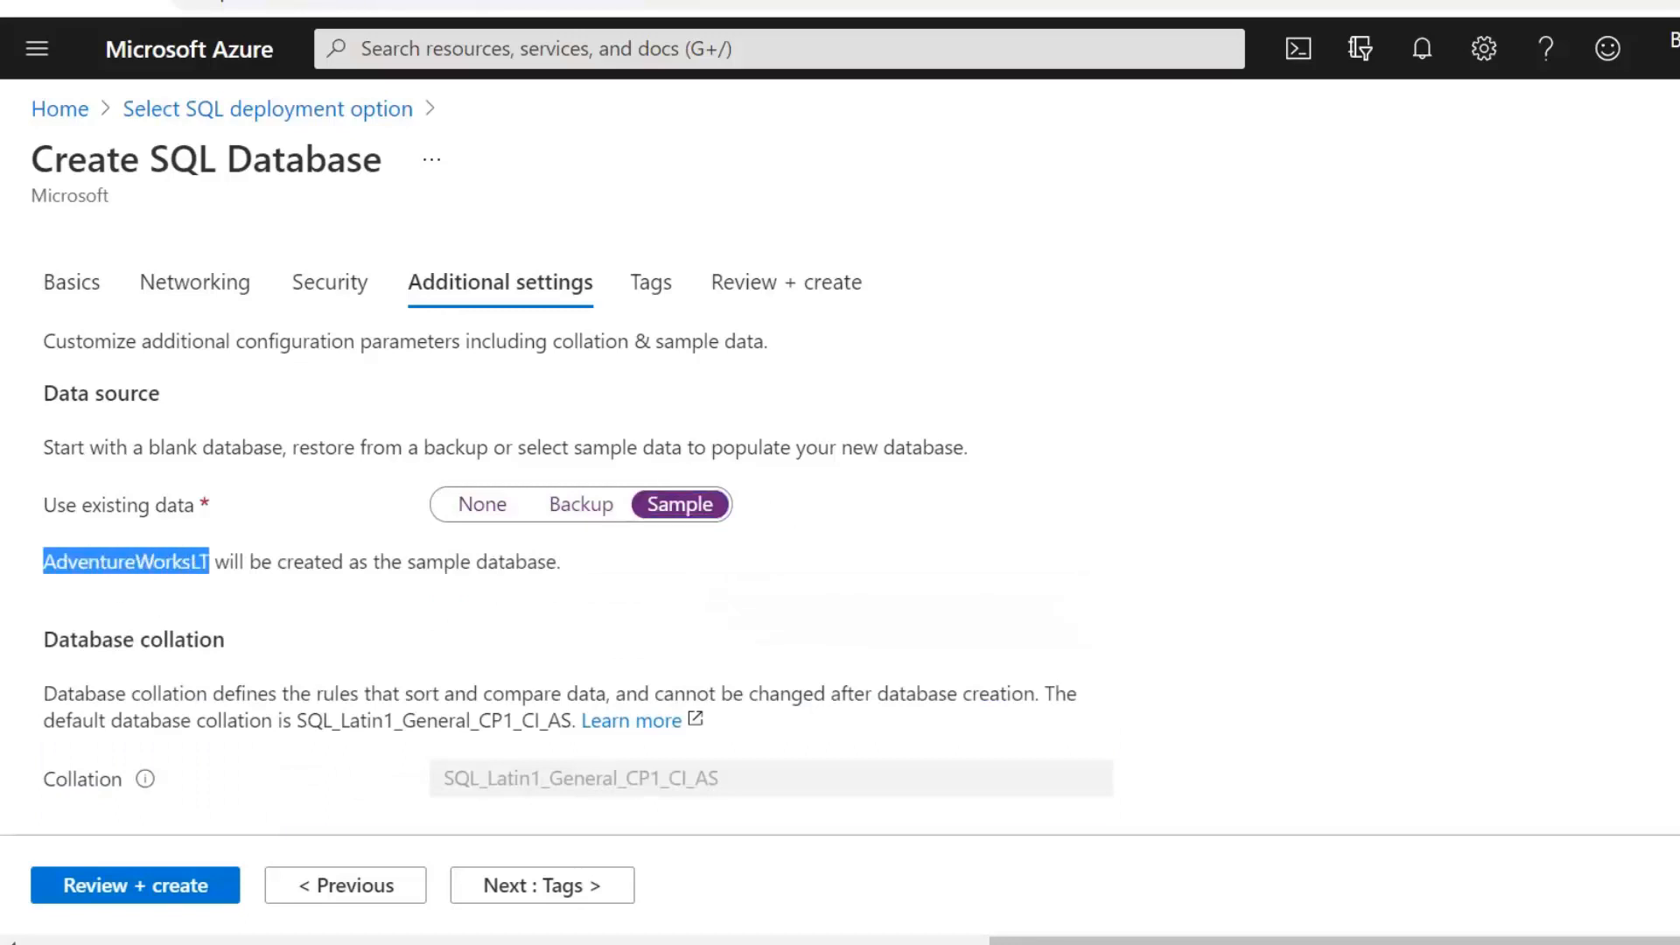
left_click(659, 580)
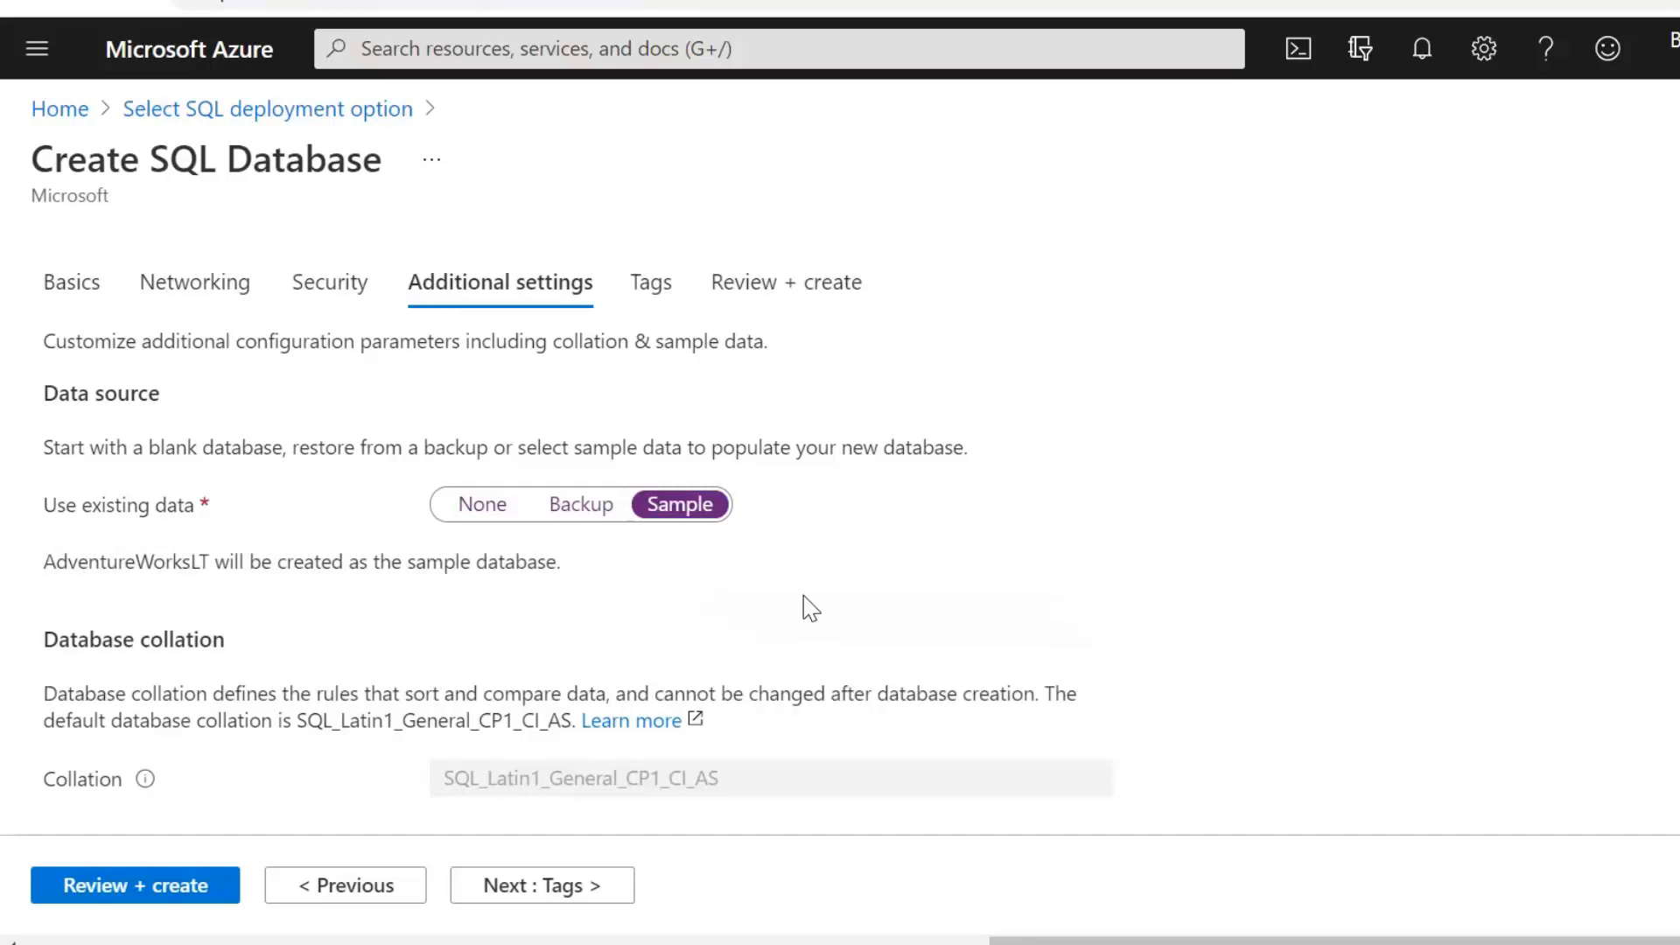
Leave tags empty and reach Review + create, estimated at 13.98 GBP per month
left_click(554, 885)
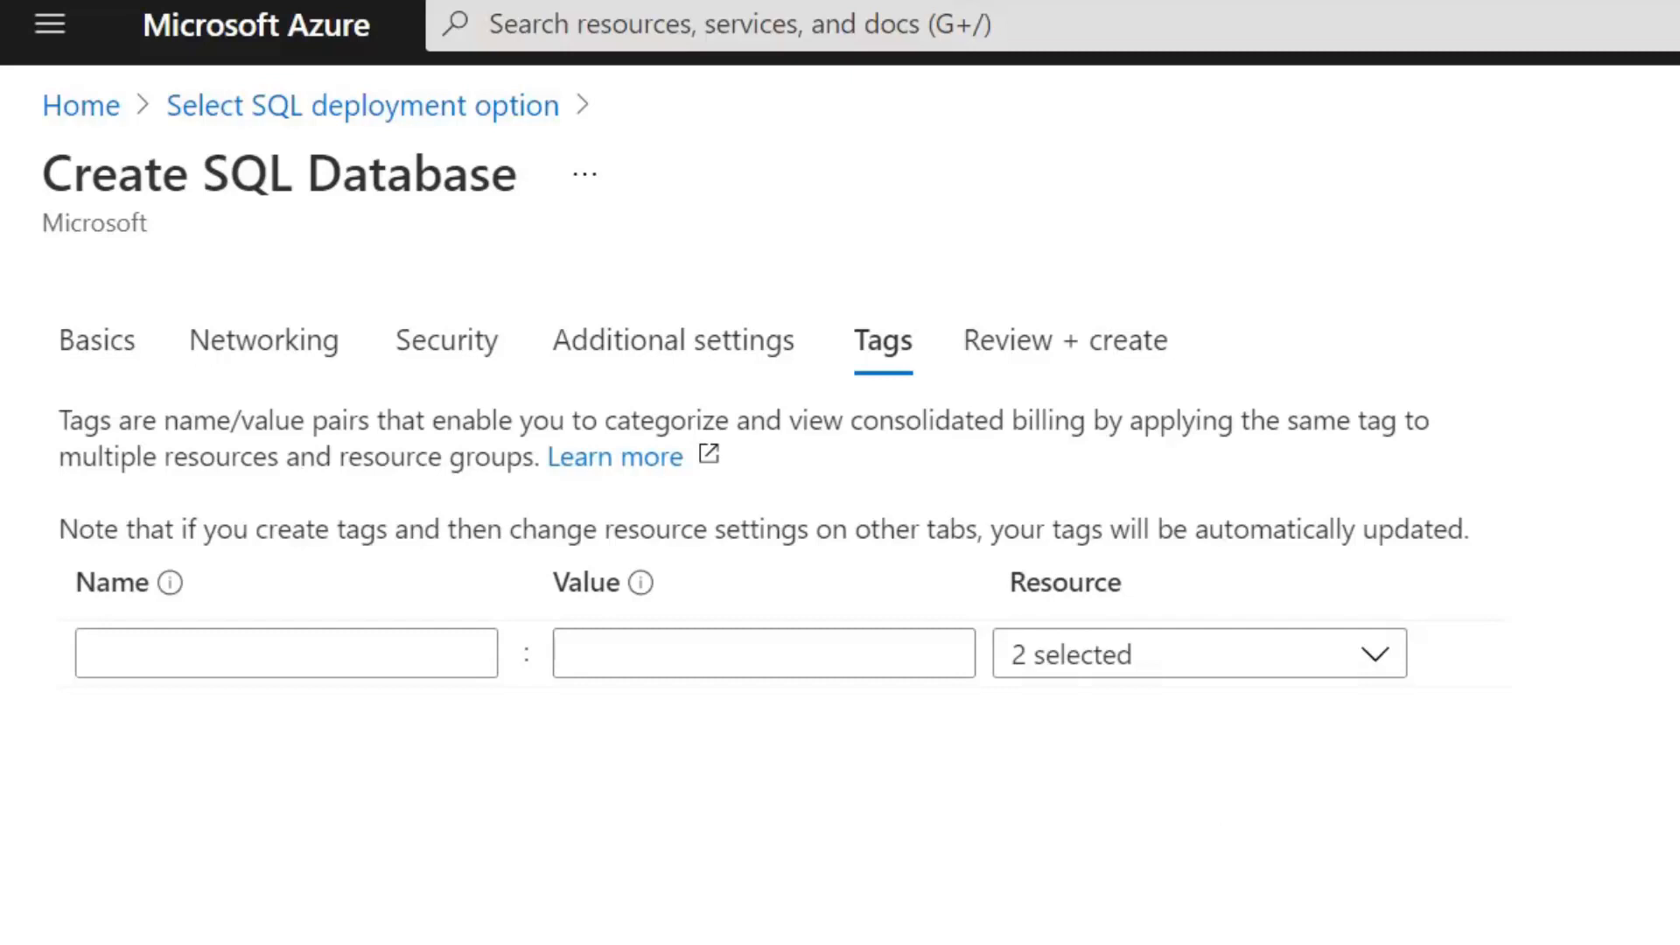
left_click(1069, 340)
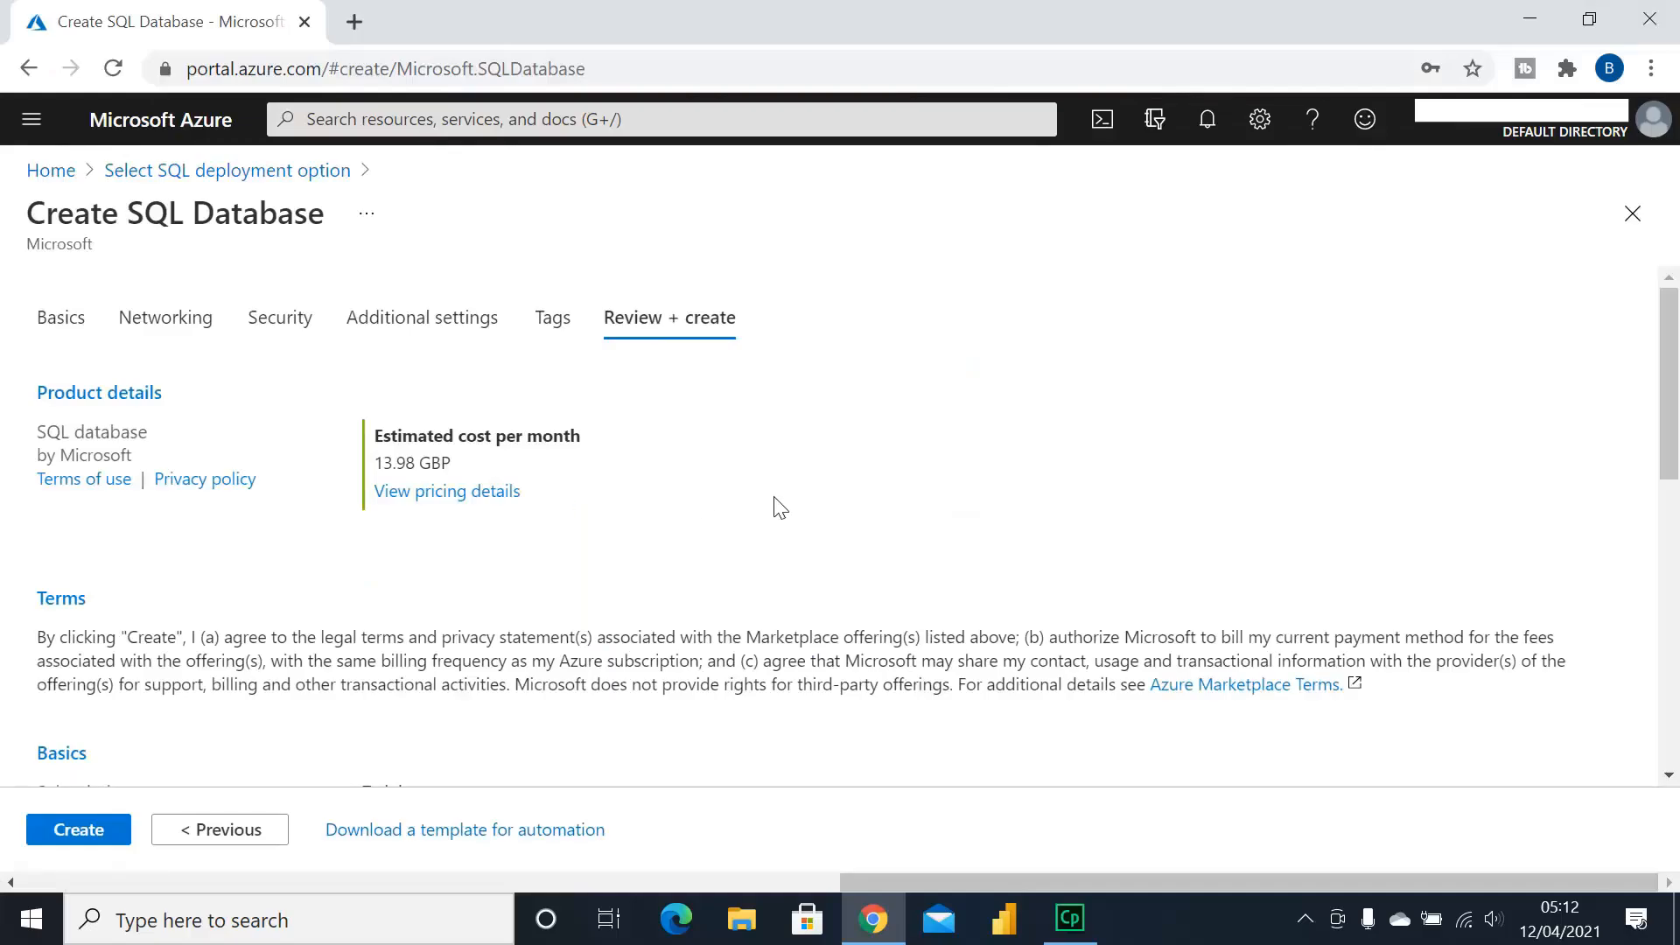
scroll(770, 501, "down", 1)
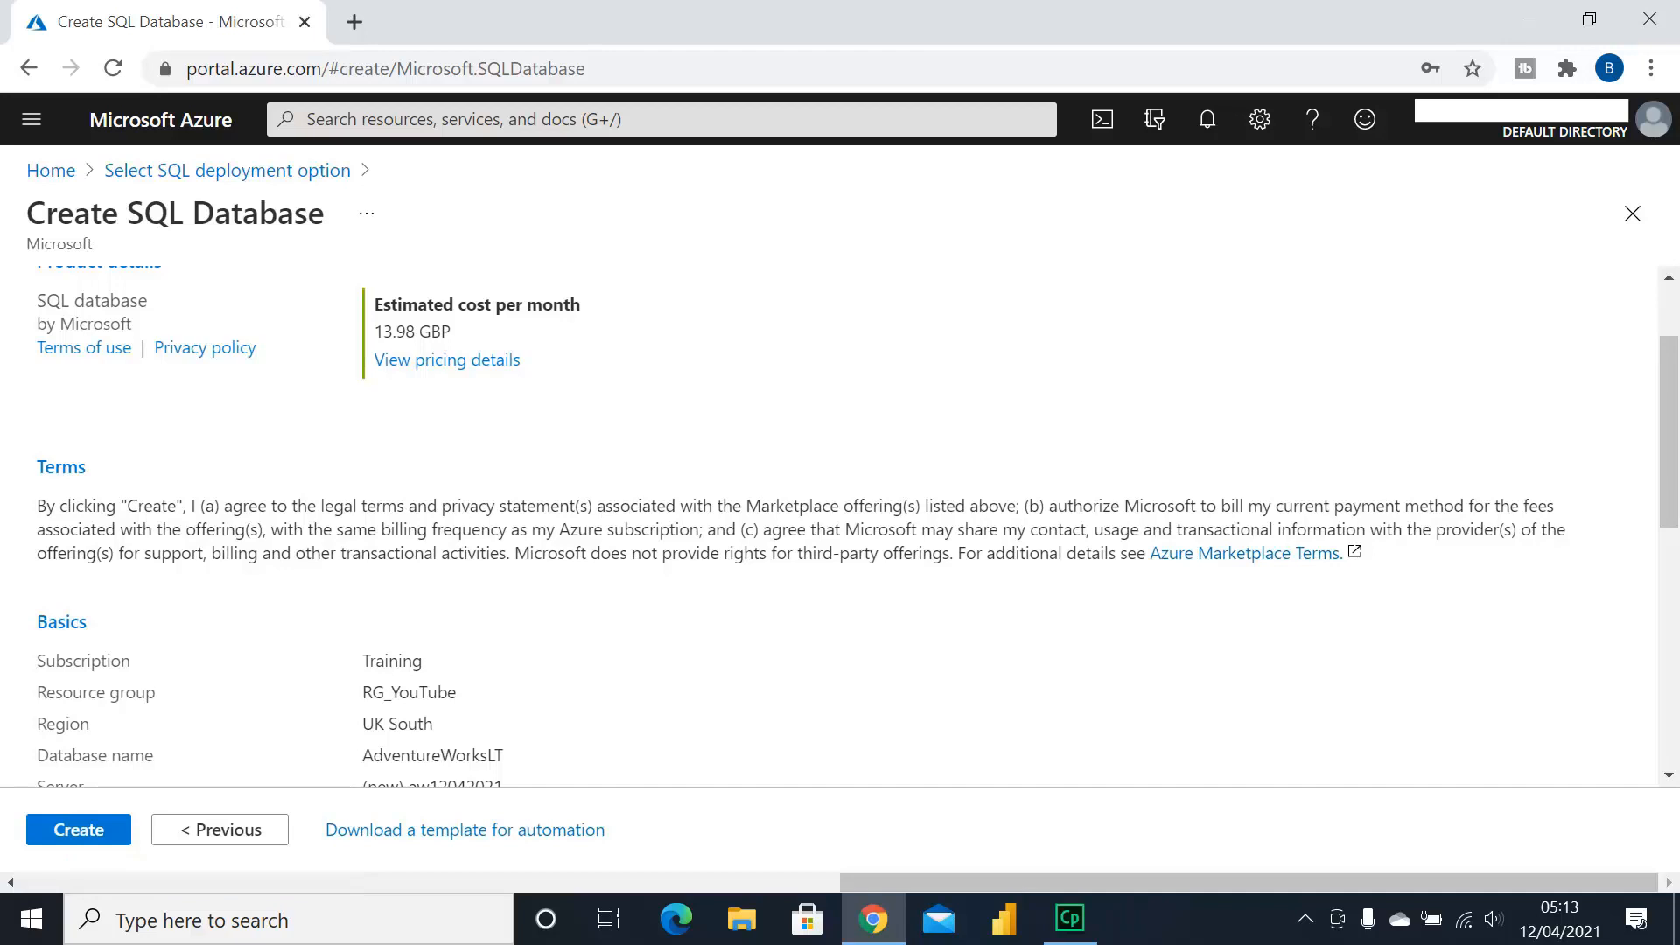
scroll(724, 563, "down", 3)
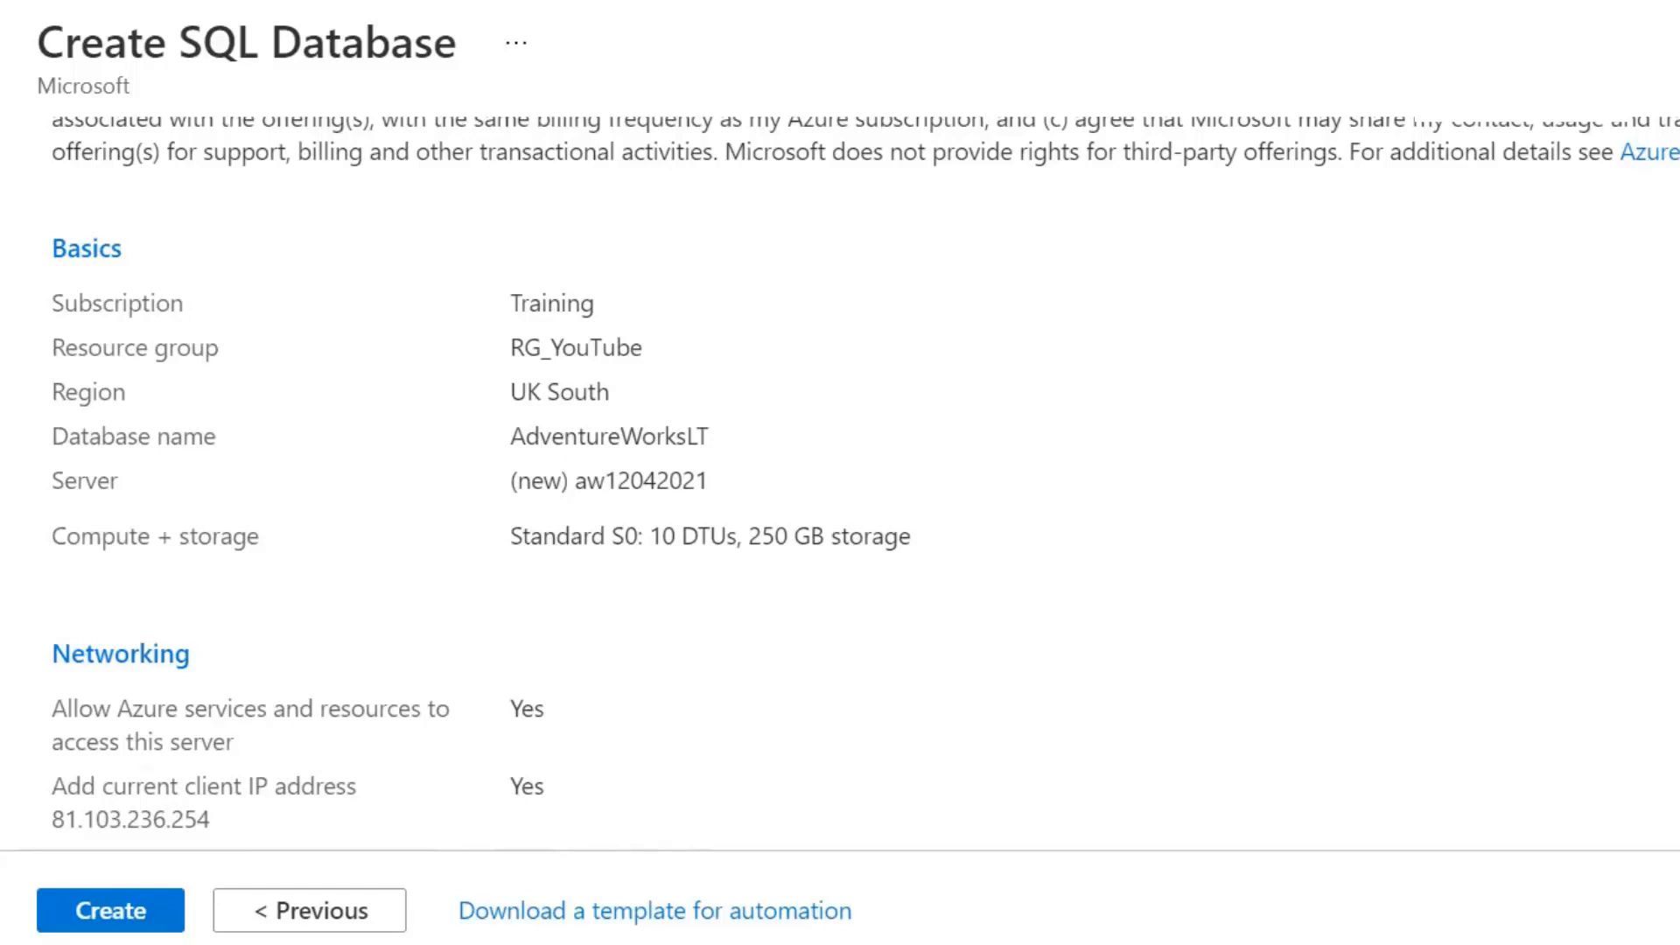
scroll(637, 552, "down", 2)
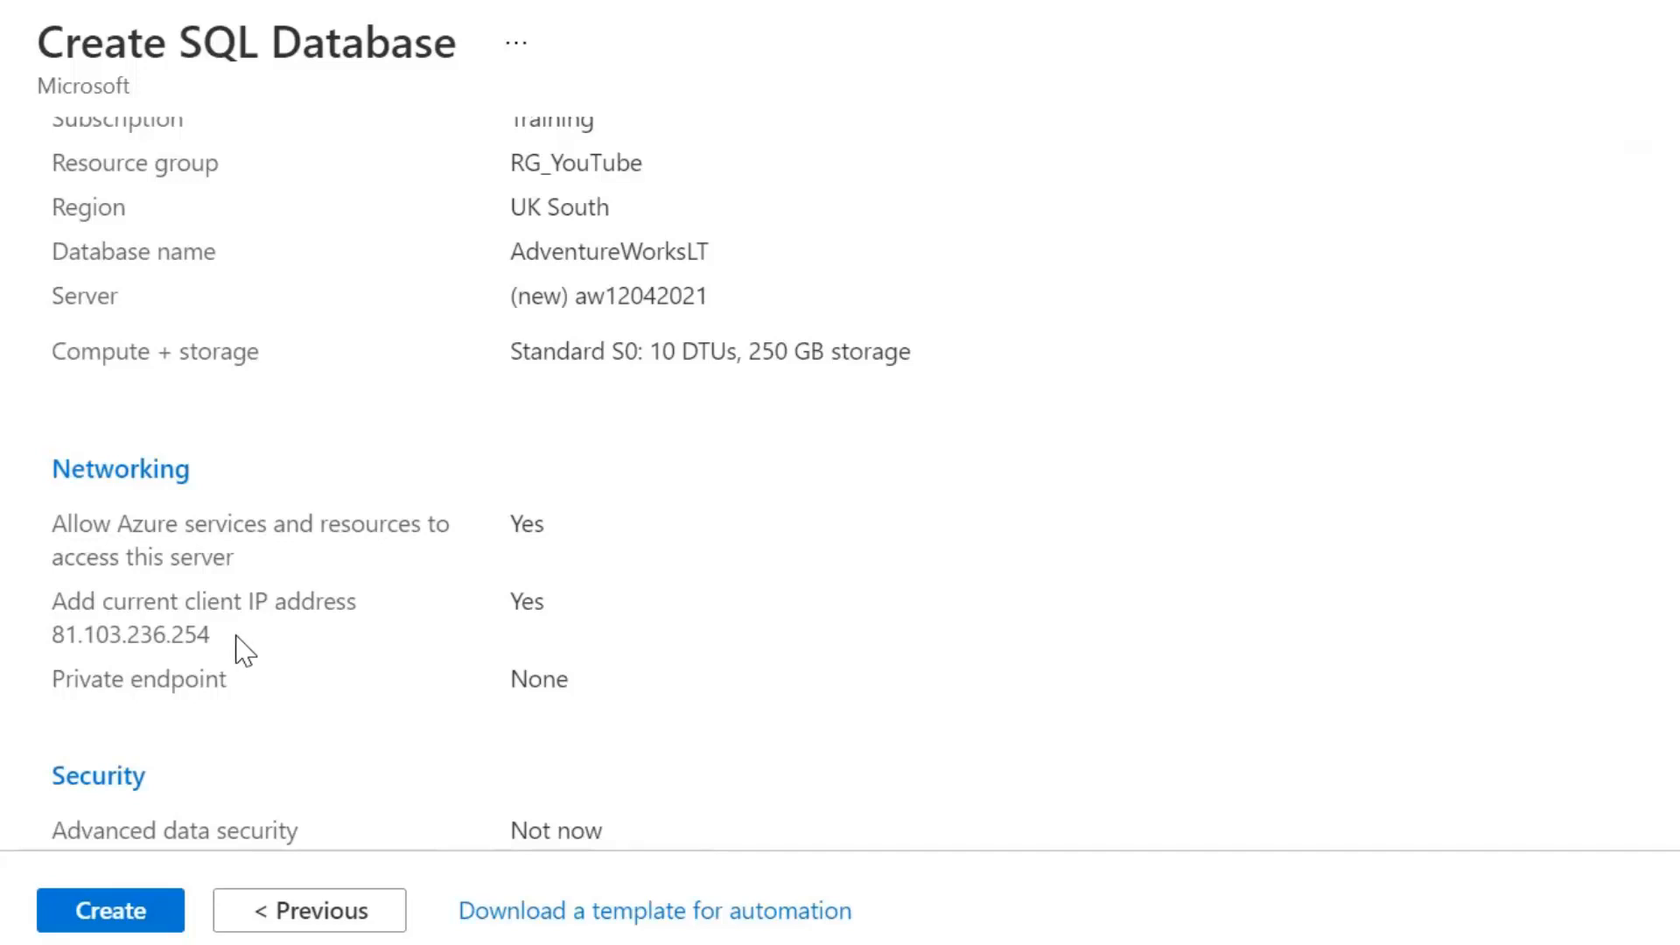
scroll(243, 648, "down", 2)
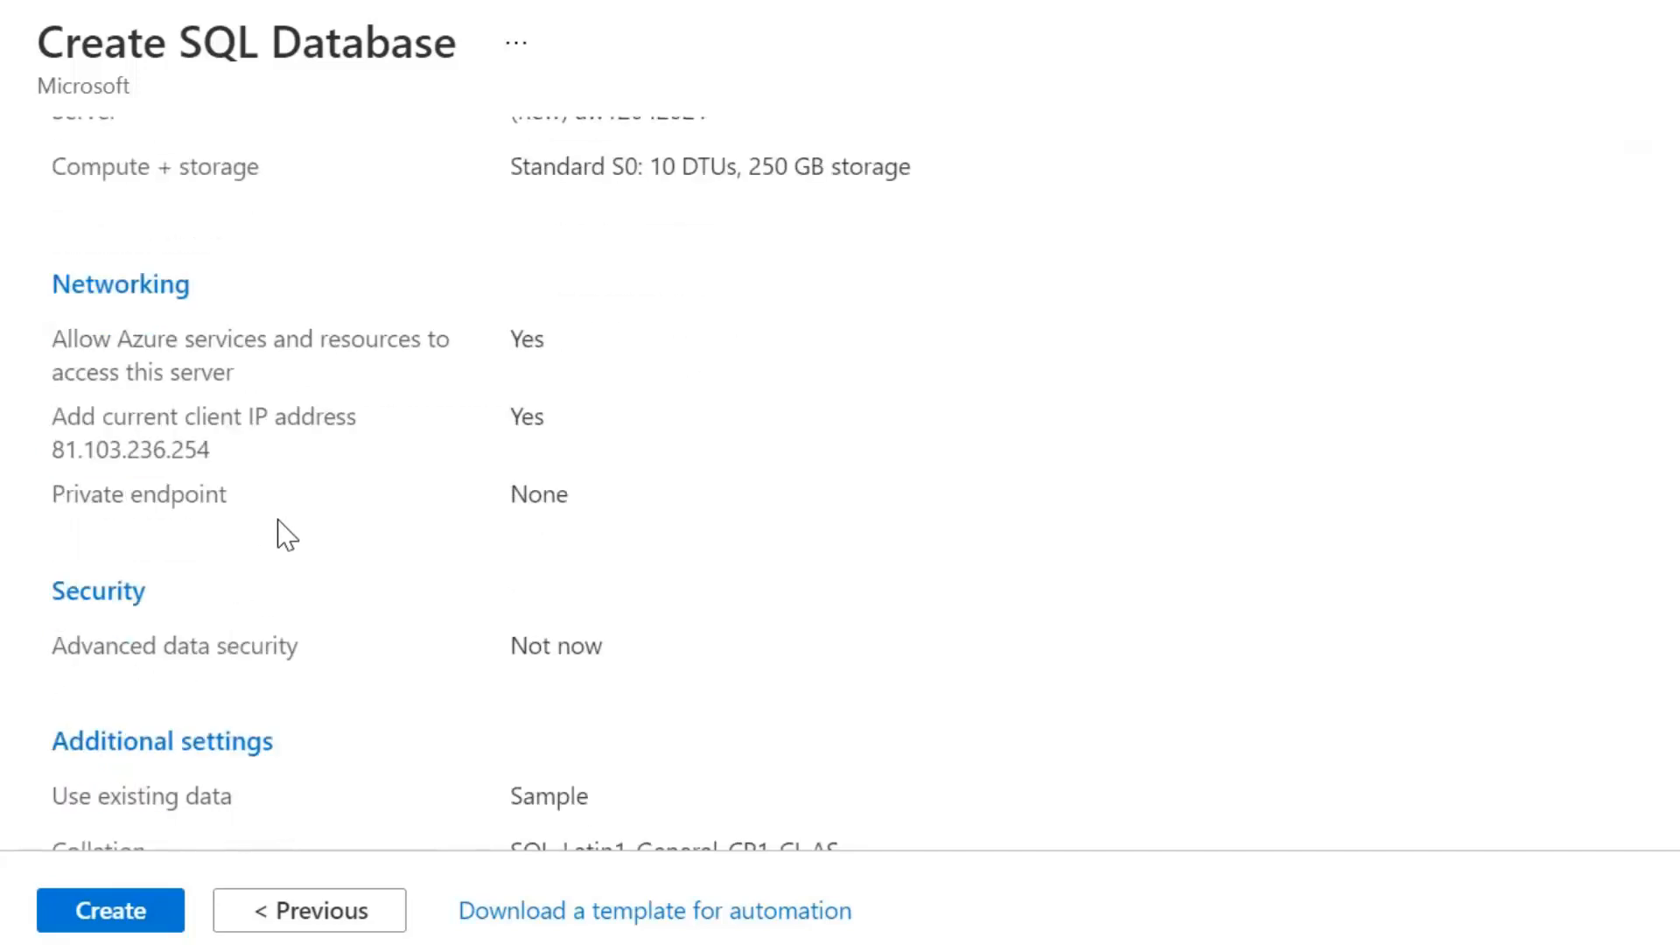
scroll(278, 534, "down", 2)
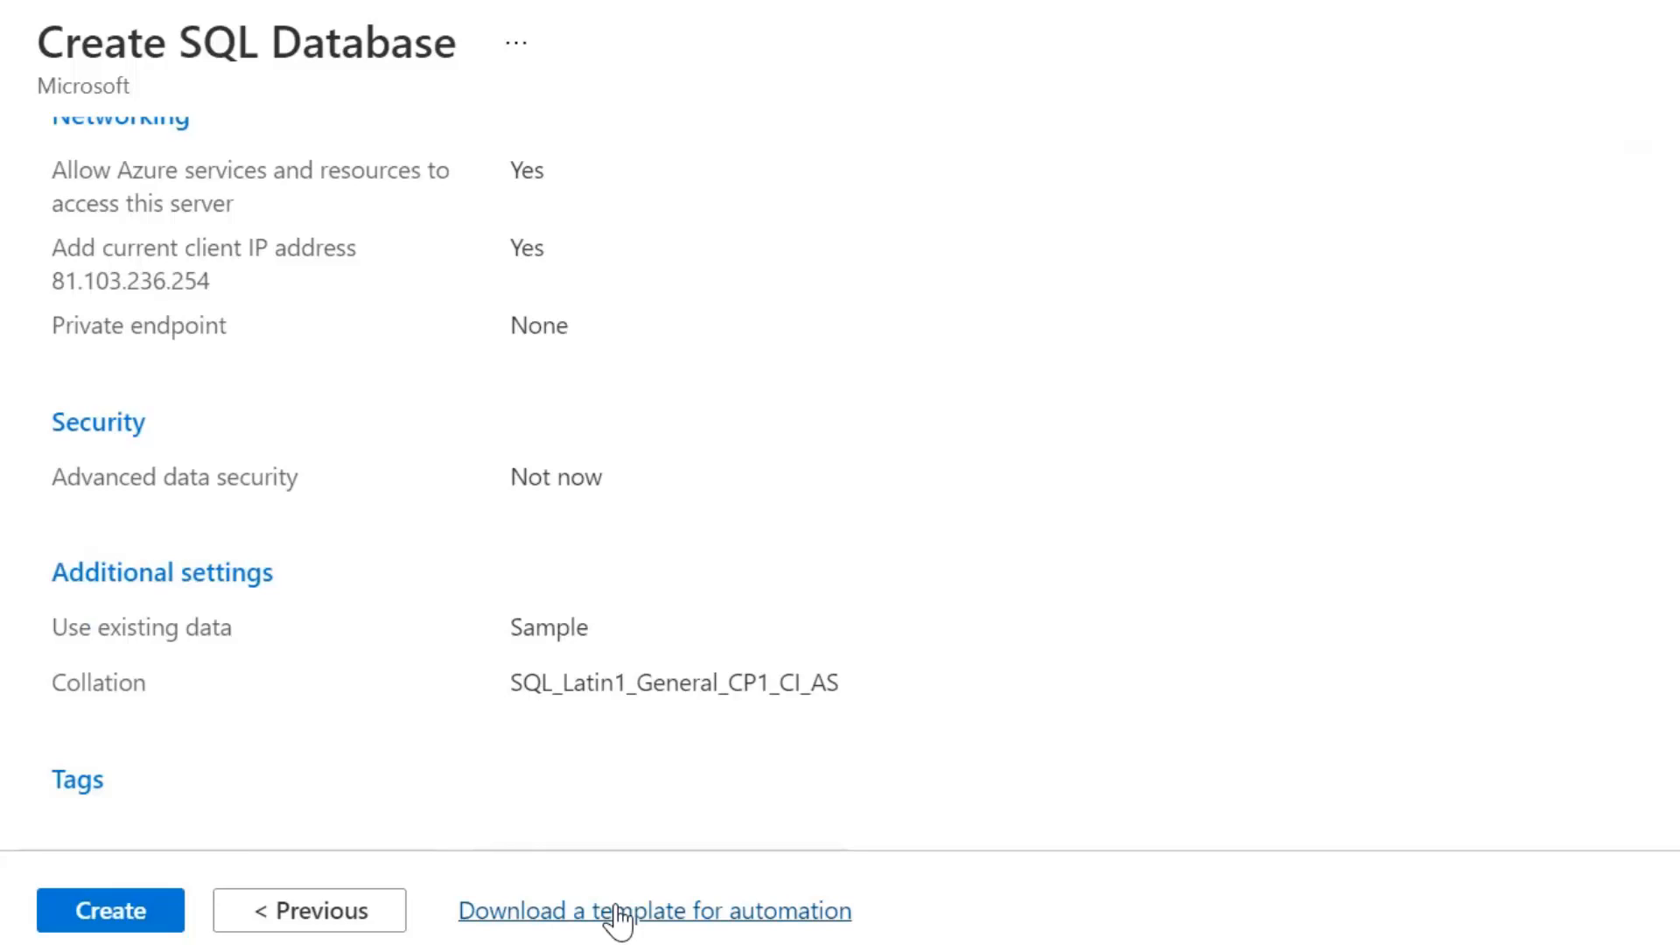
Create the database, then open the deployed AdventureWorksLT resource from the deployment page
left_click(116, 930)
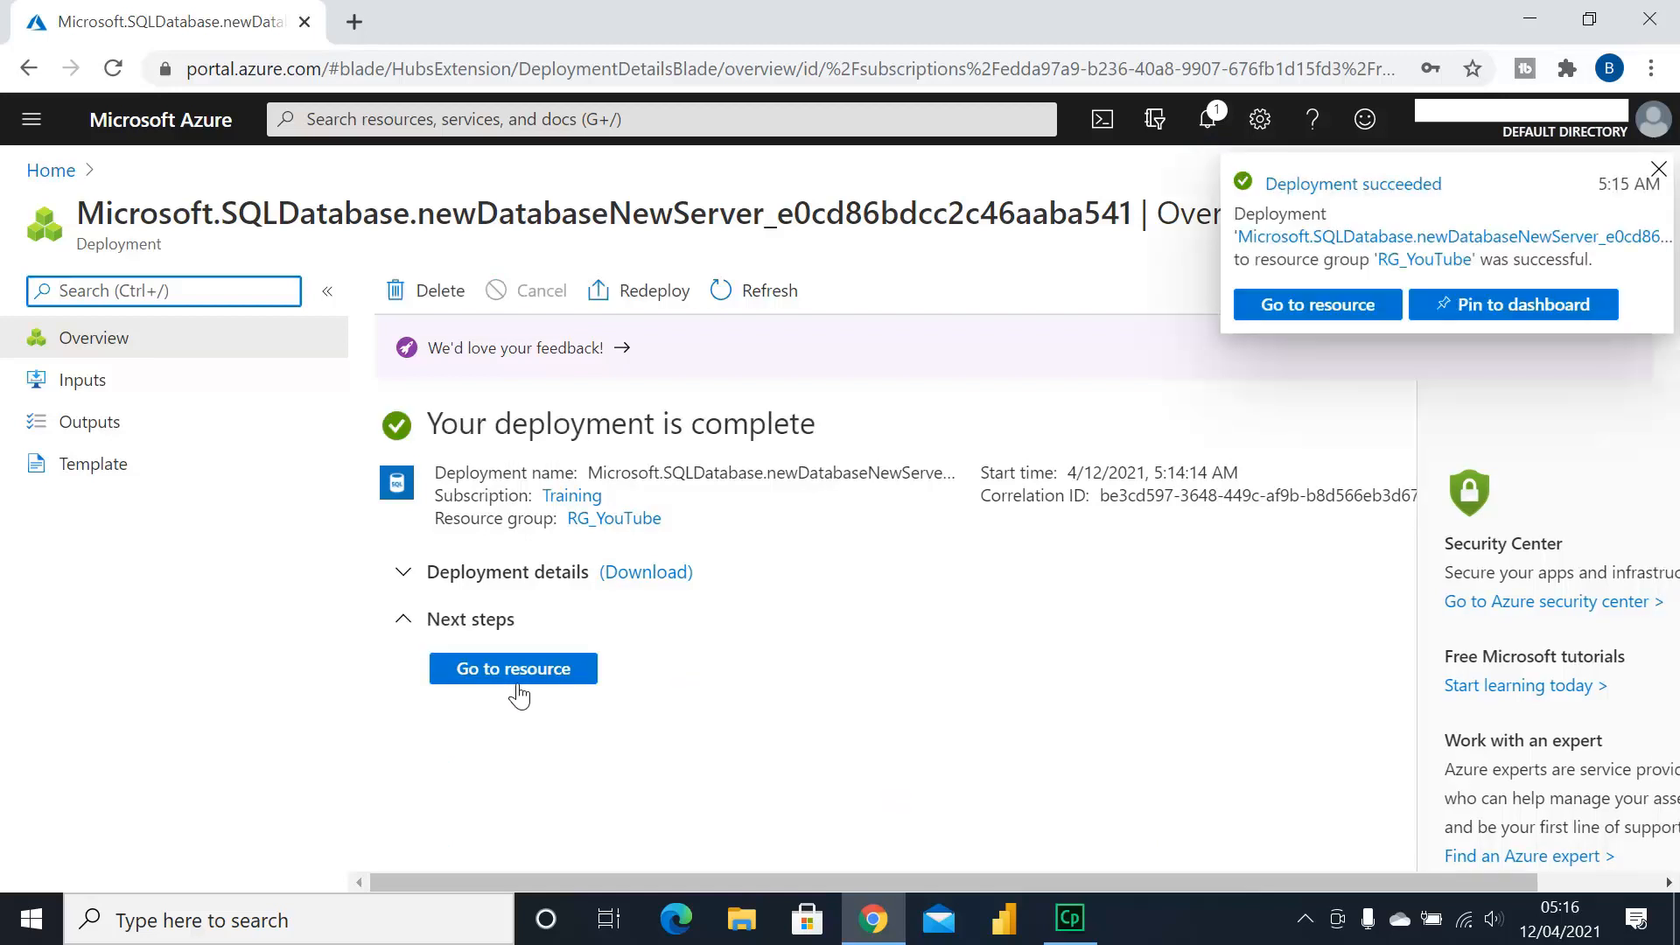
left_click(516, 682)
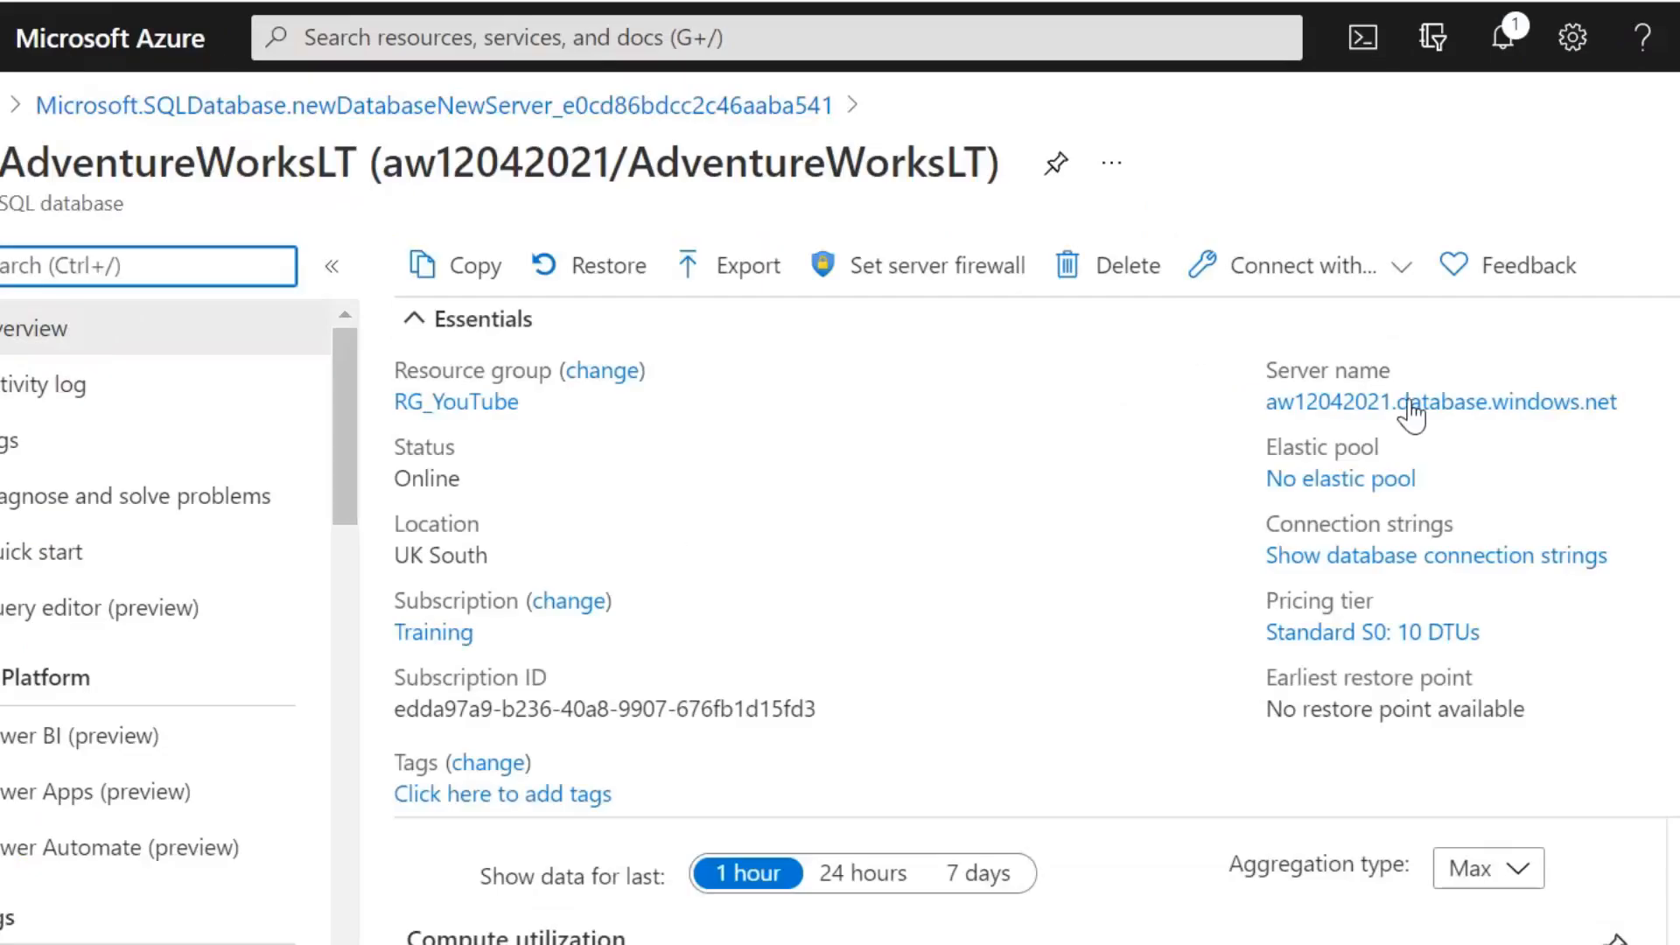
mouse_move(1138, 399)
scroll(770, 638, "down", 2)
scroll(839, 636, "down", 2)
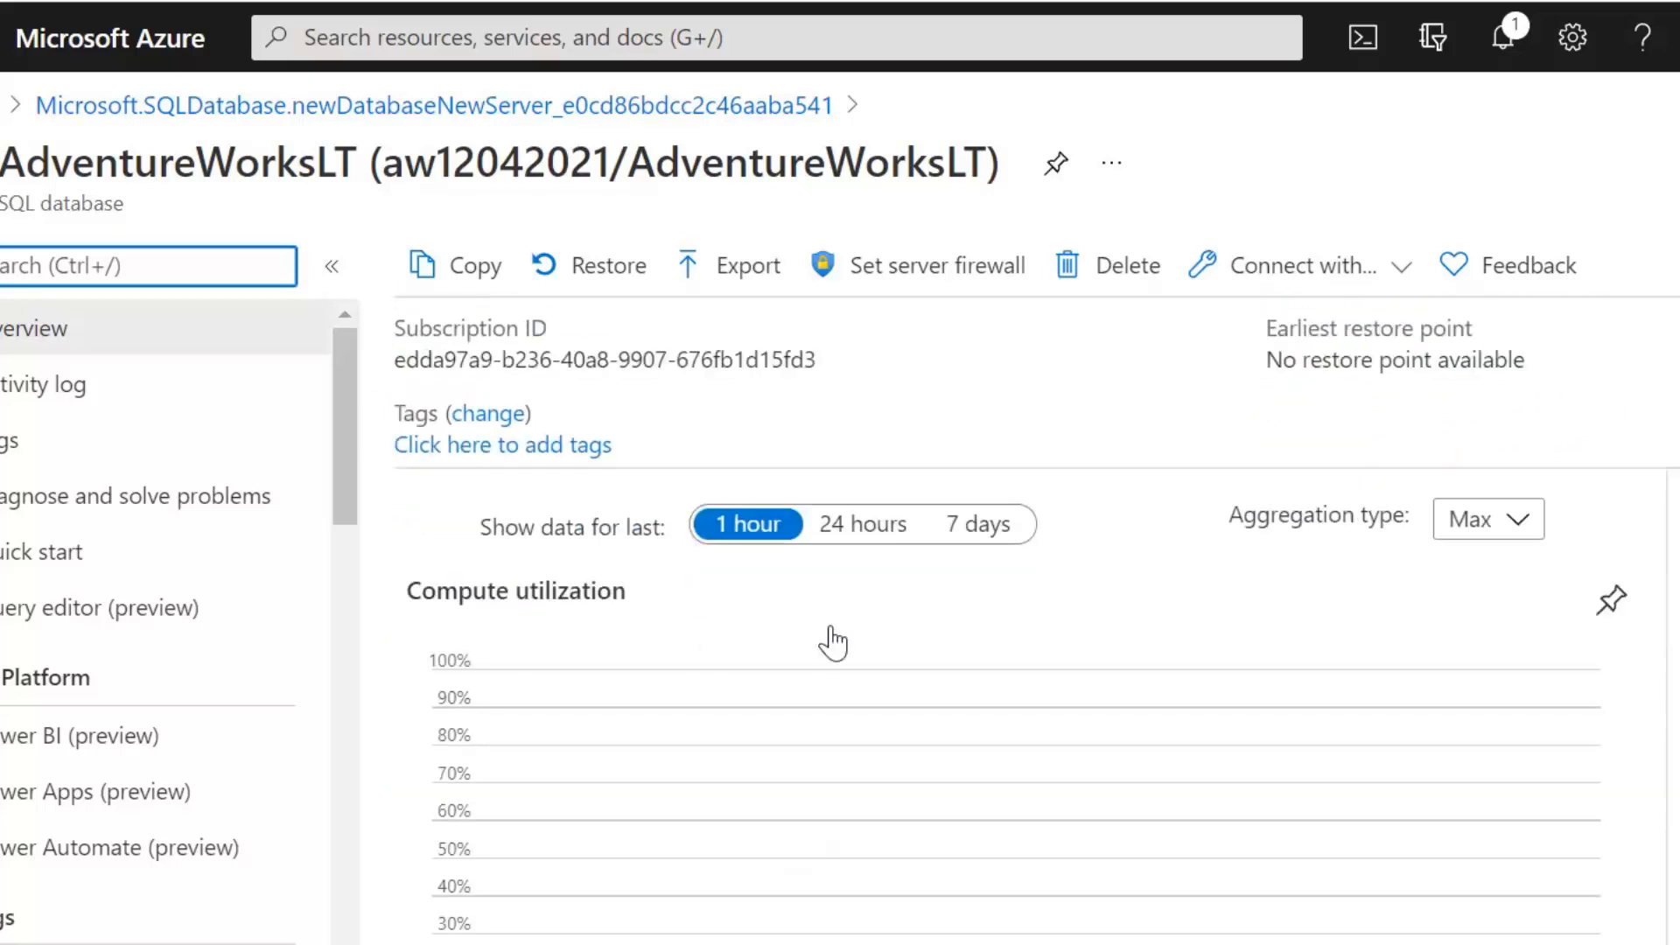
scroll(821, 639, "down", 4)
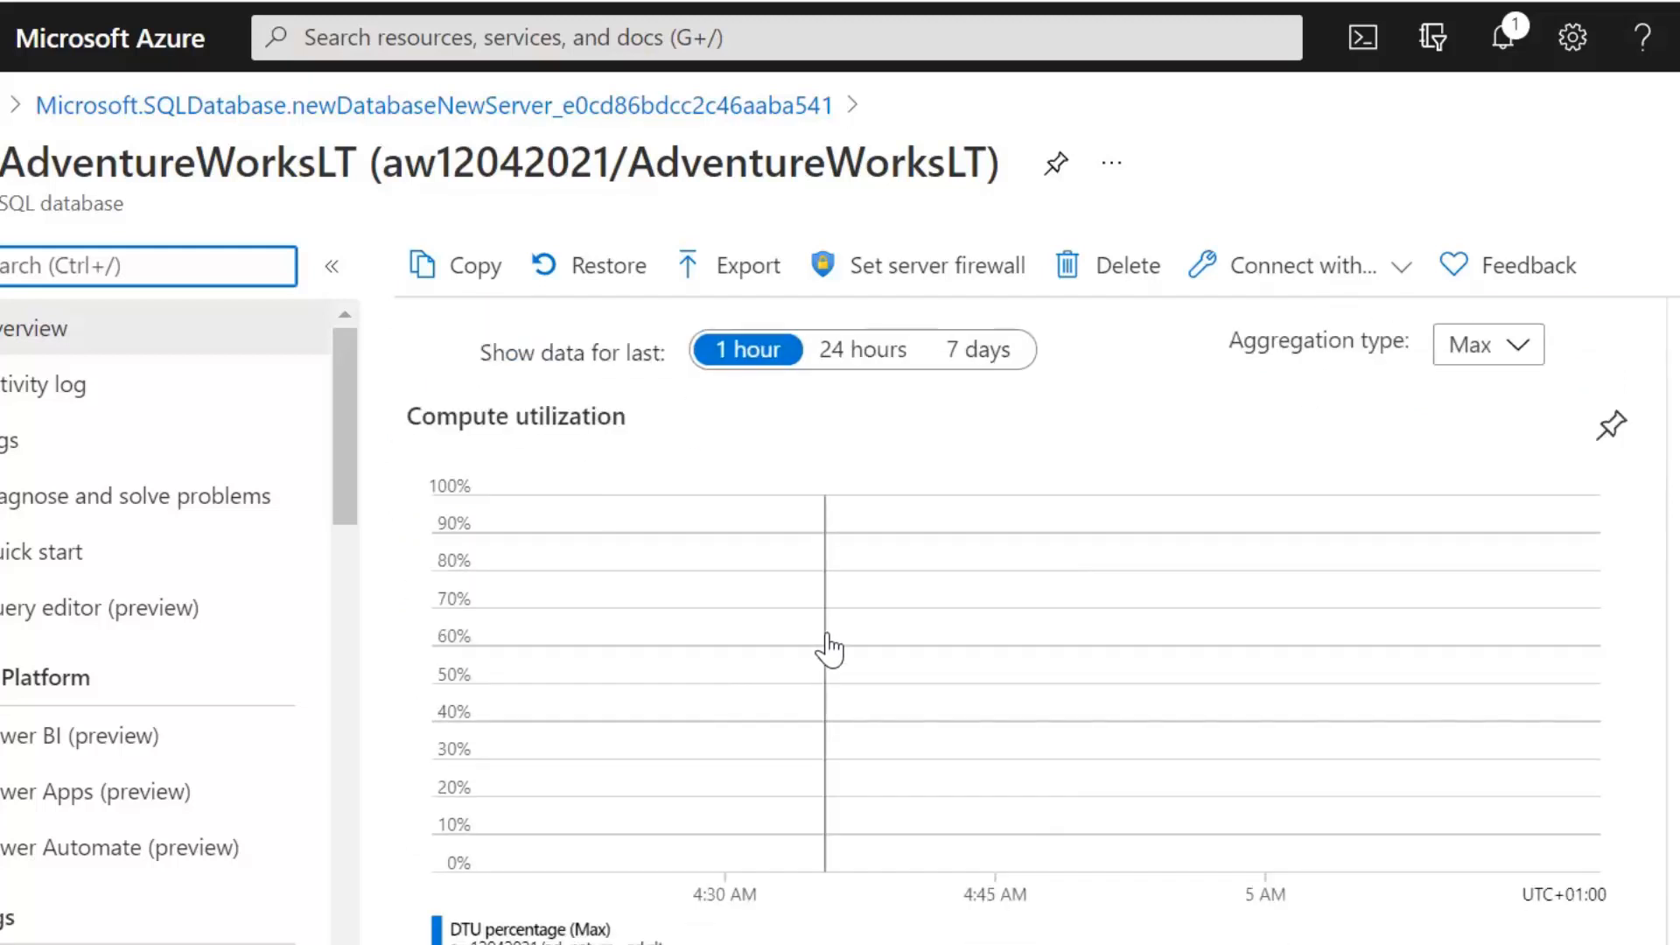
scroll(830, 649, "down", 2)
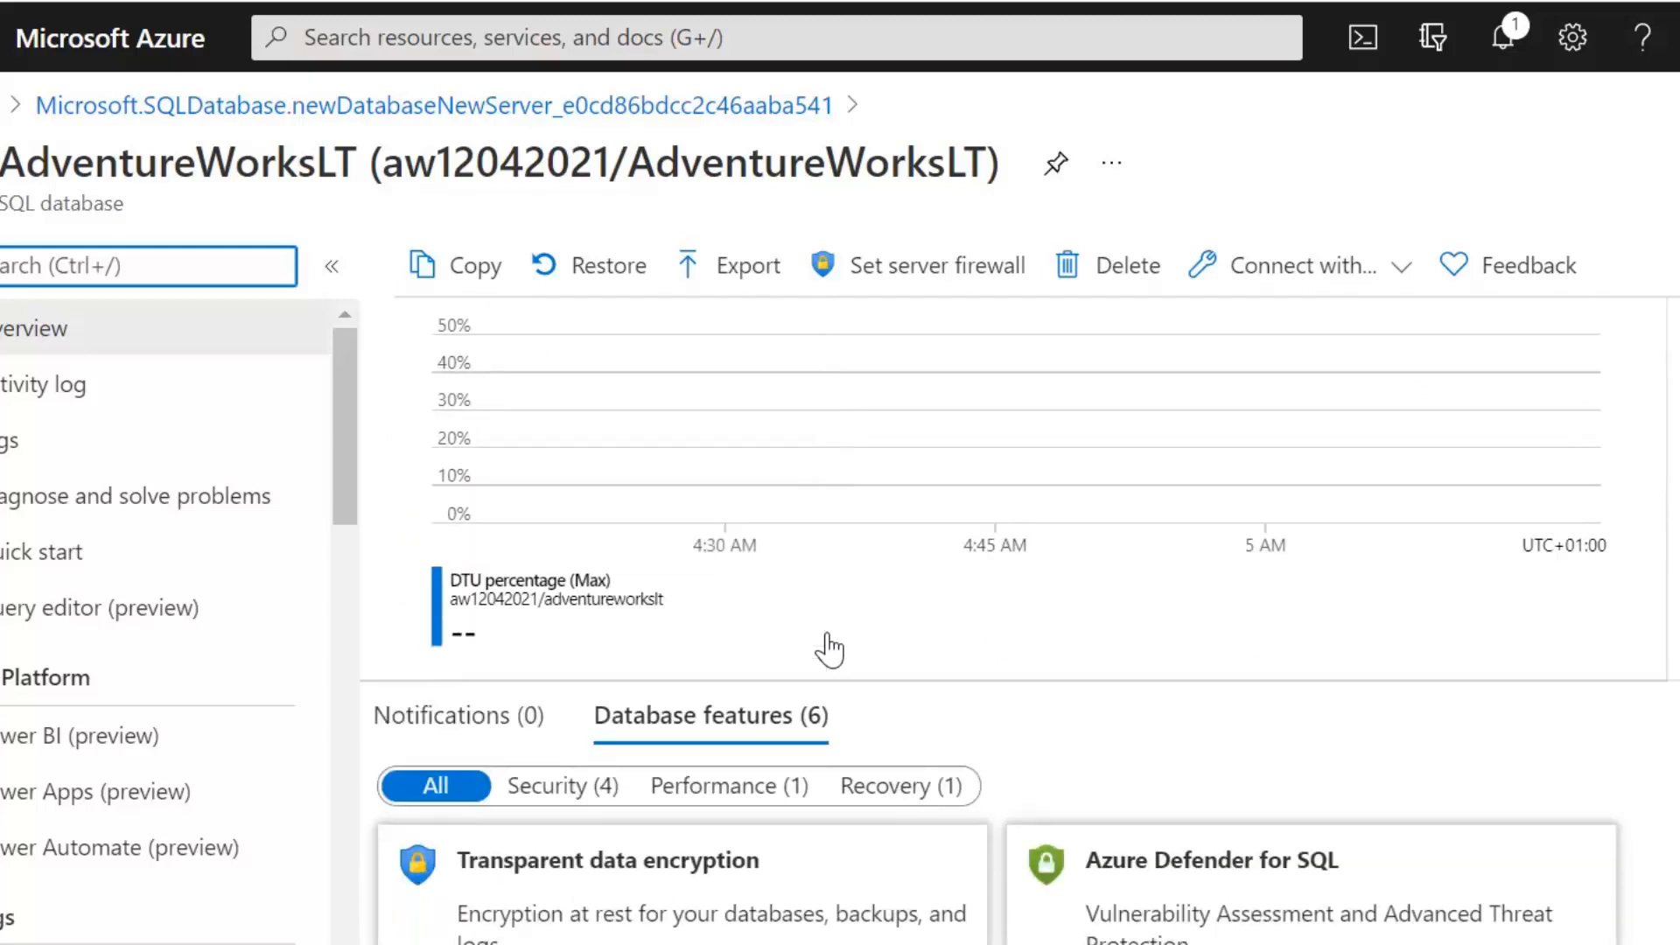
scroll(830, 650, "up", 2)
scroll(830, 649, "up", 2)
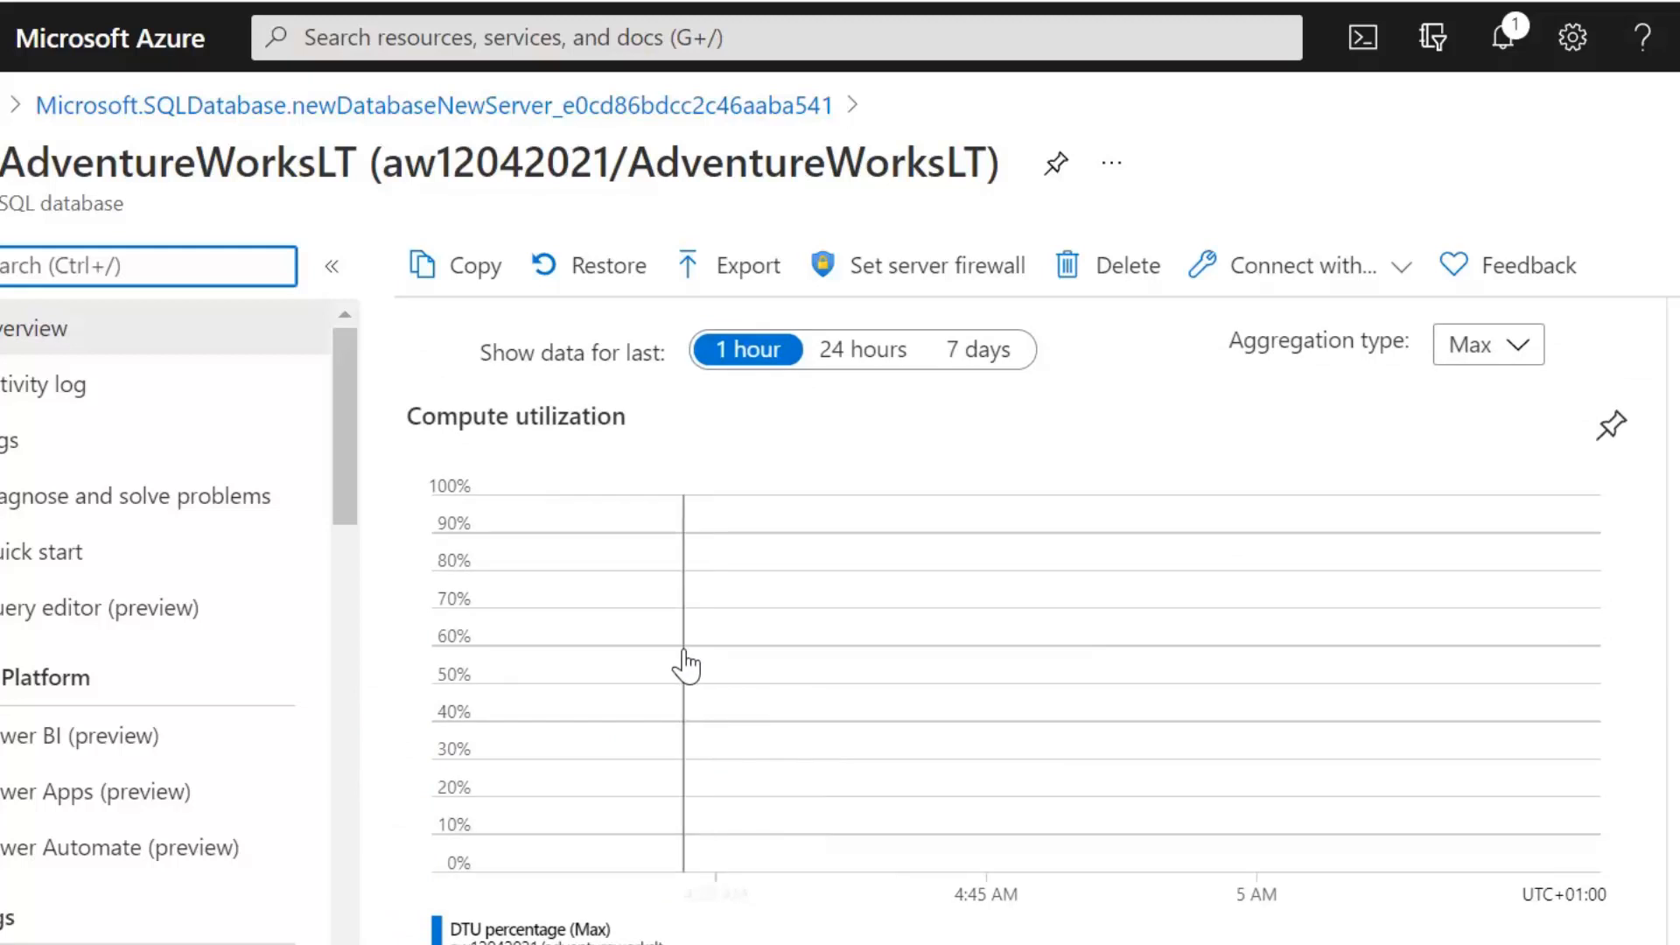
scroll(864, 683, "down", 6)
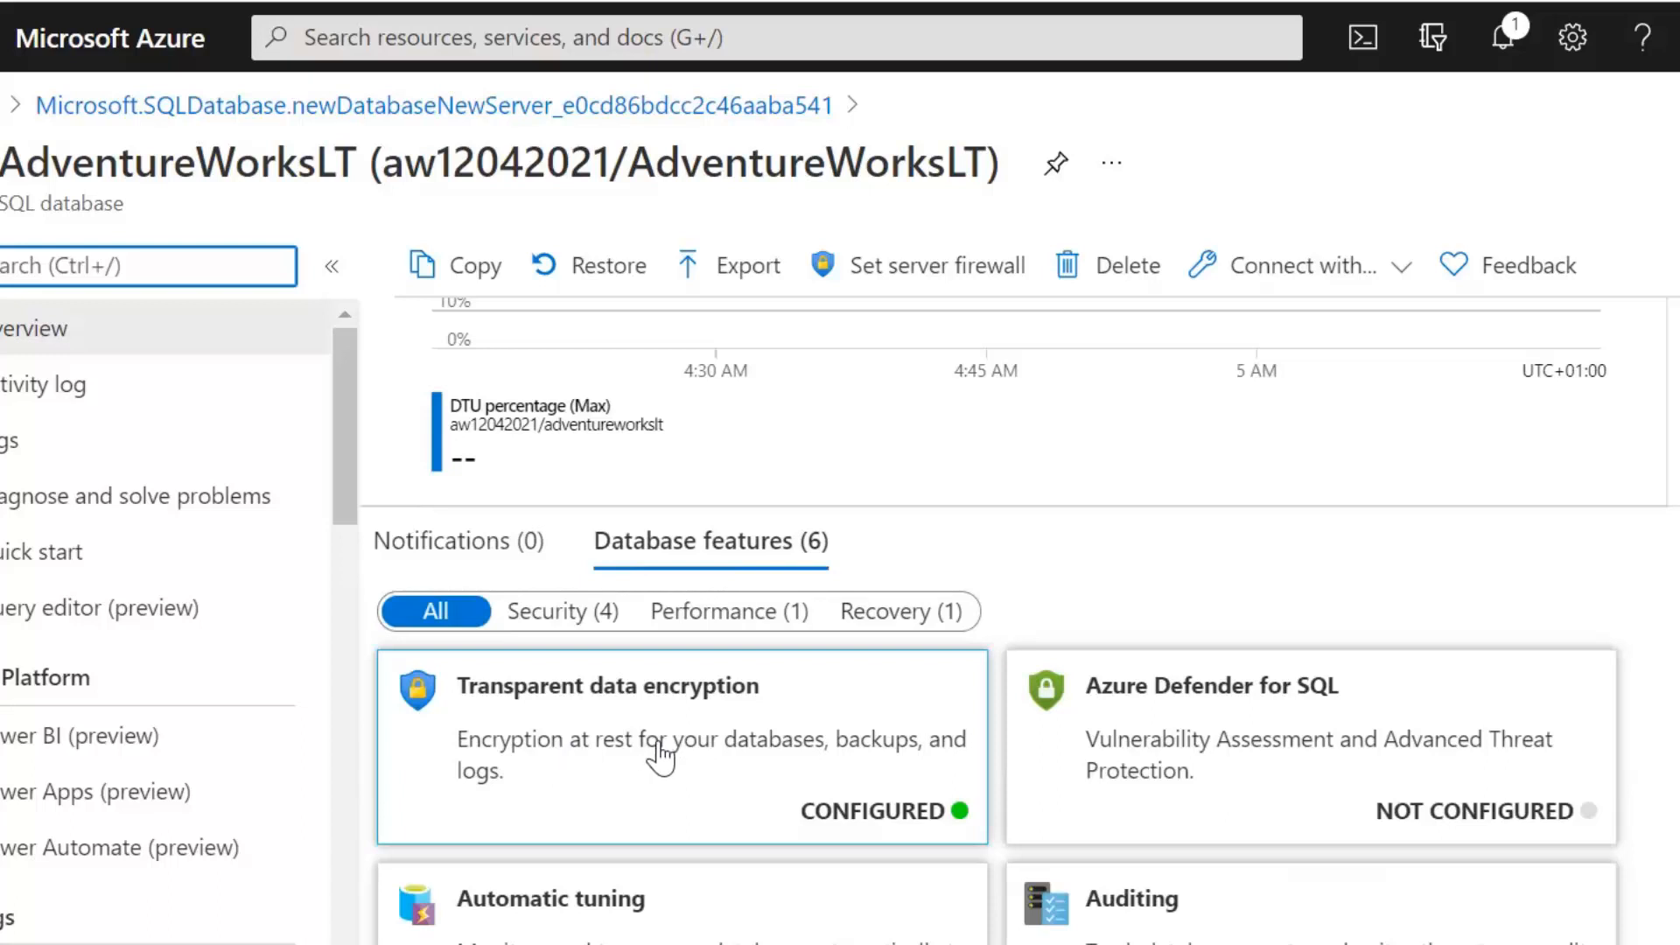
scroll(705, 763, "down", 3)
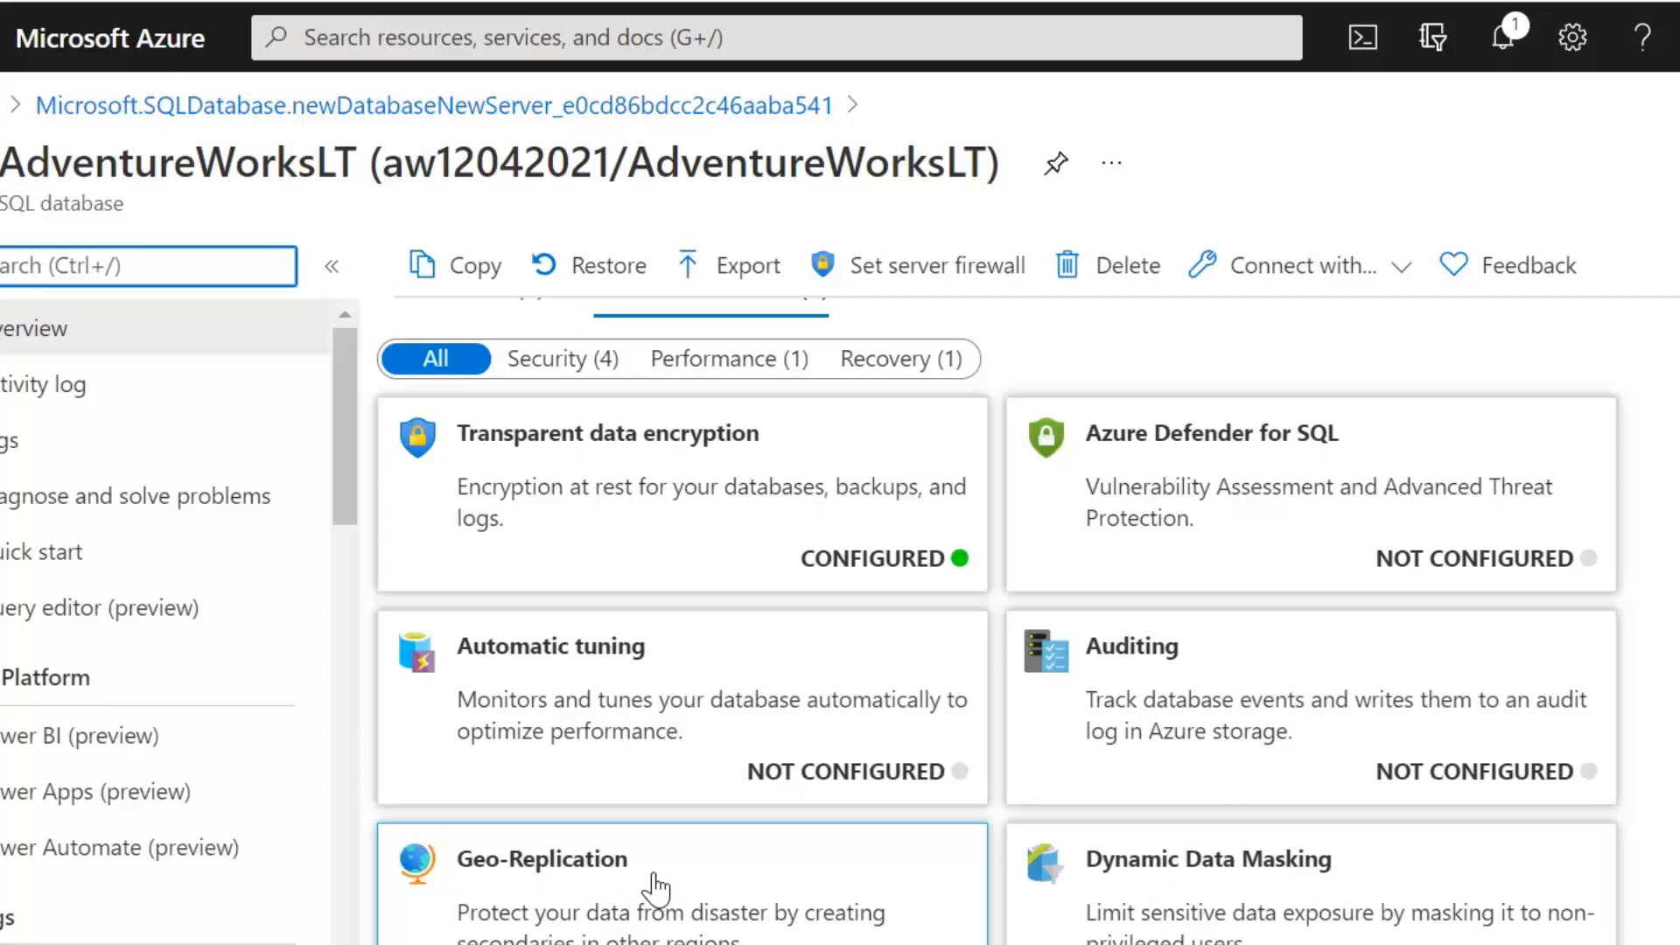
scroll(664, 862, "up", 1)
scroll(647, 853, "up", 5)
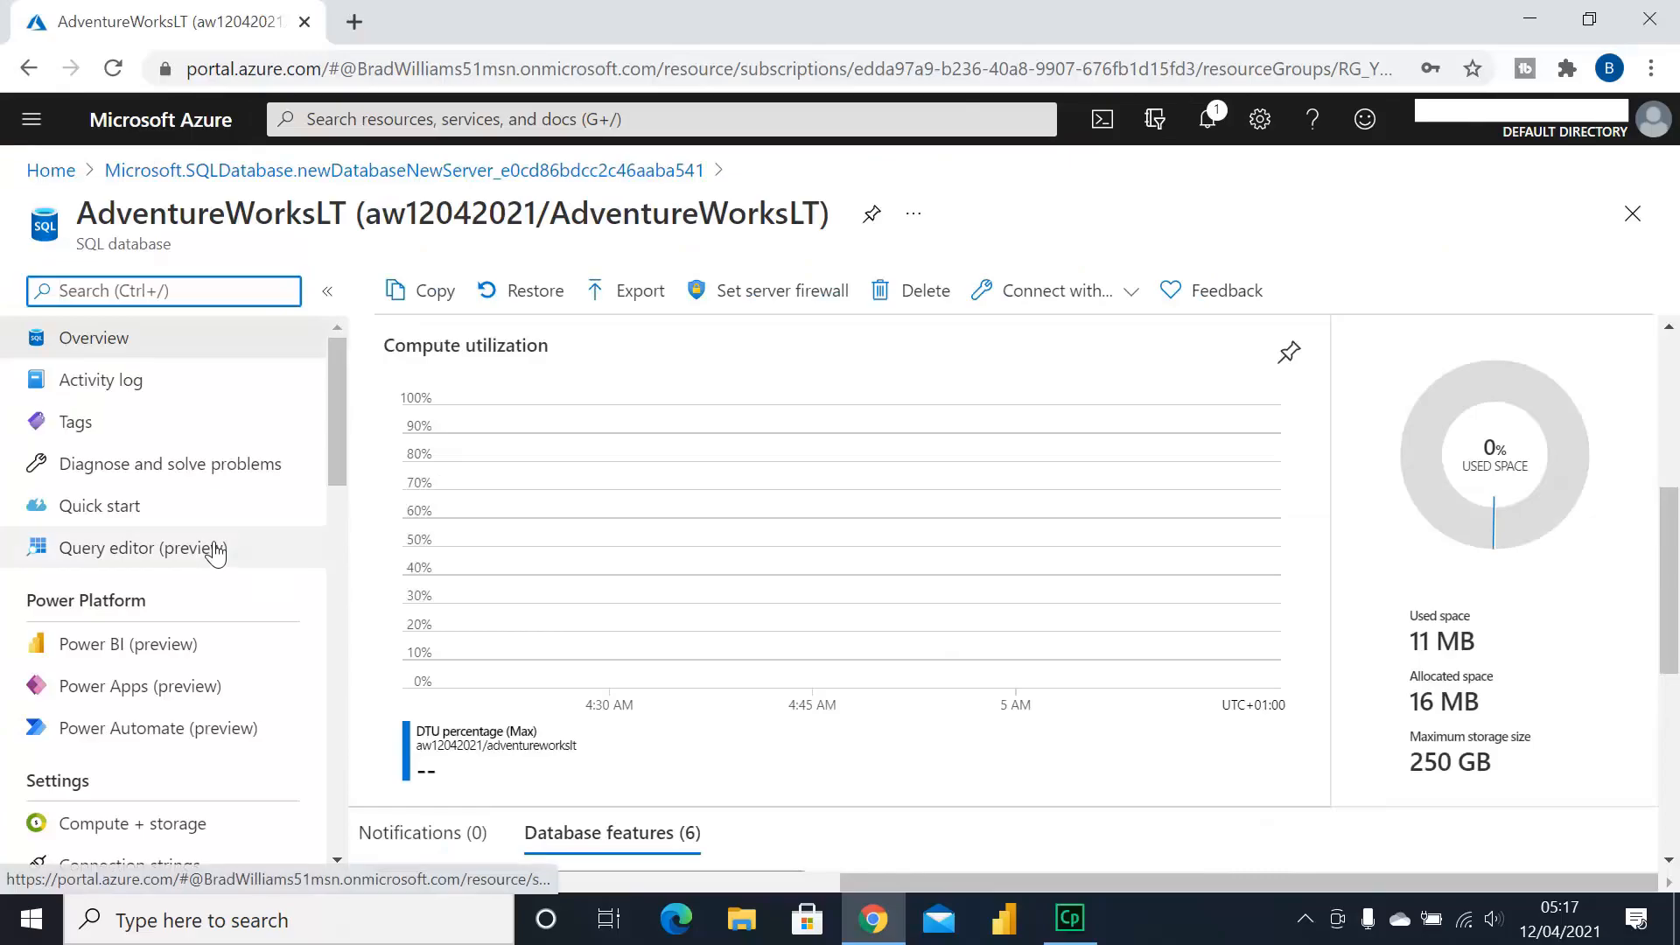
Open Query editor (preview) and sign in as the SQL server admin with its password
left_click(150, 551)
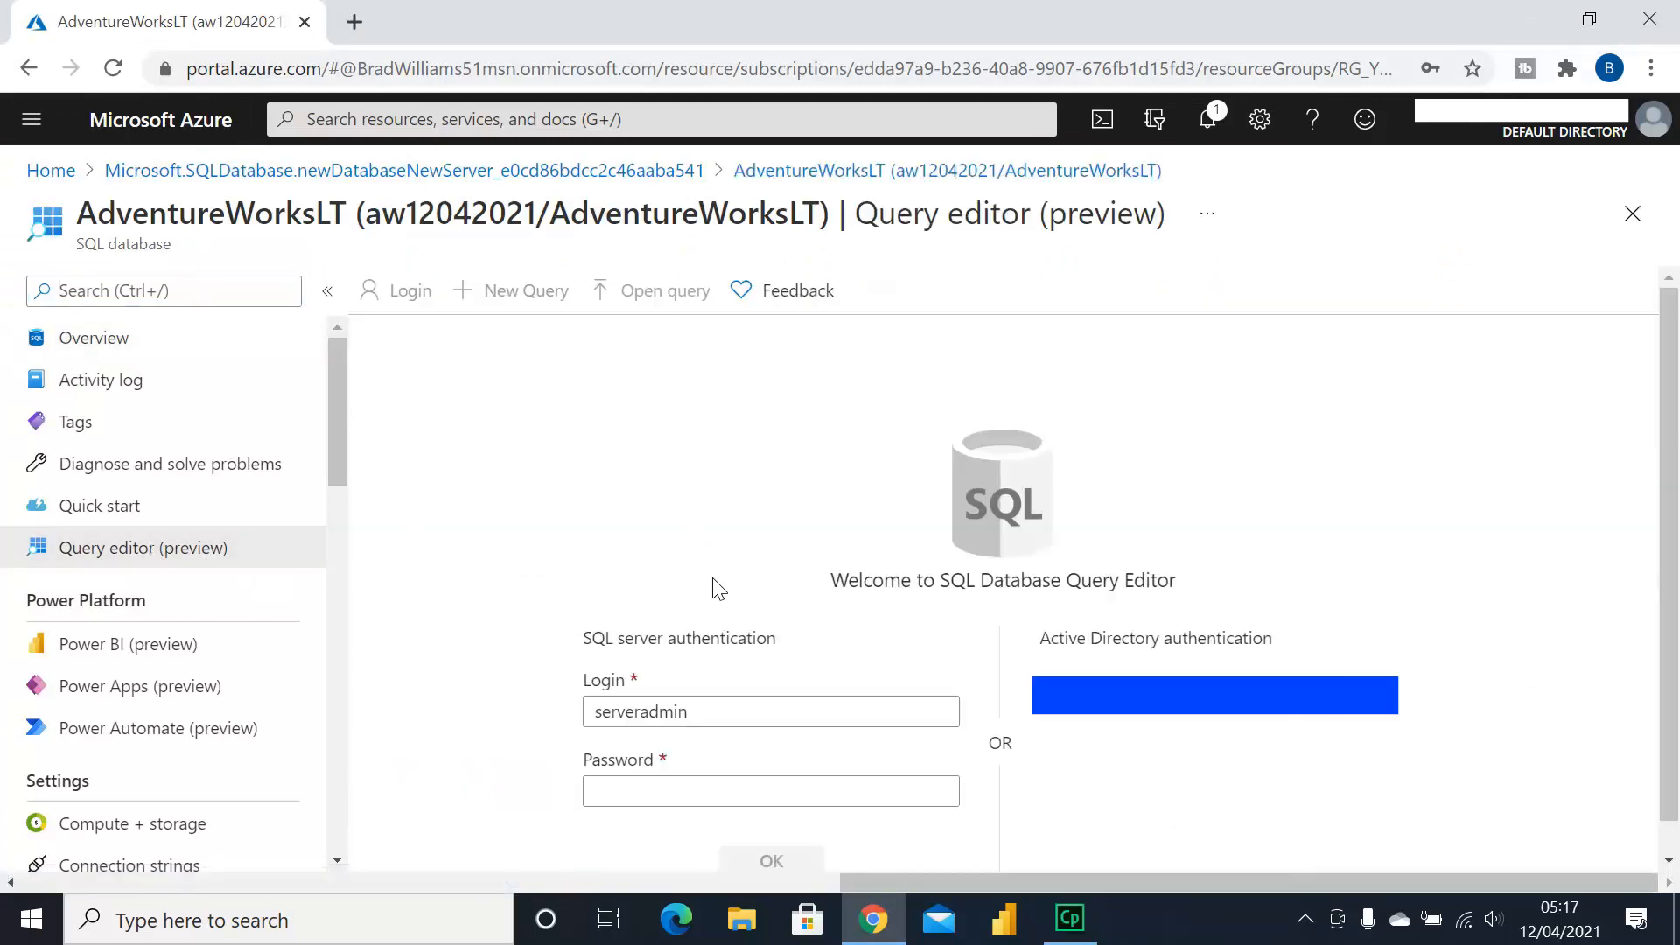
left_click(701, 790)
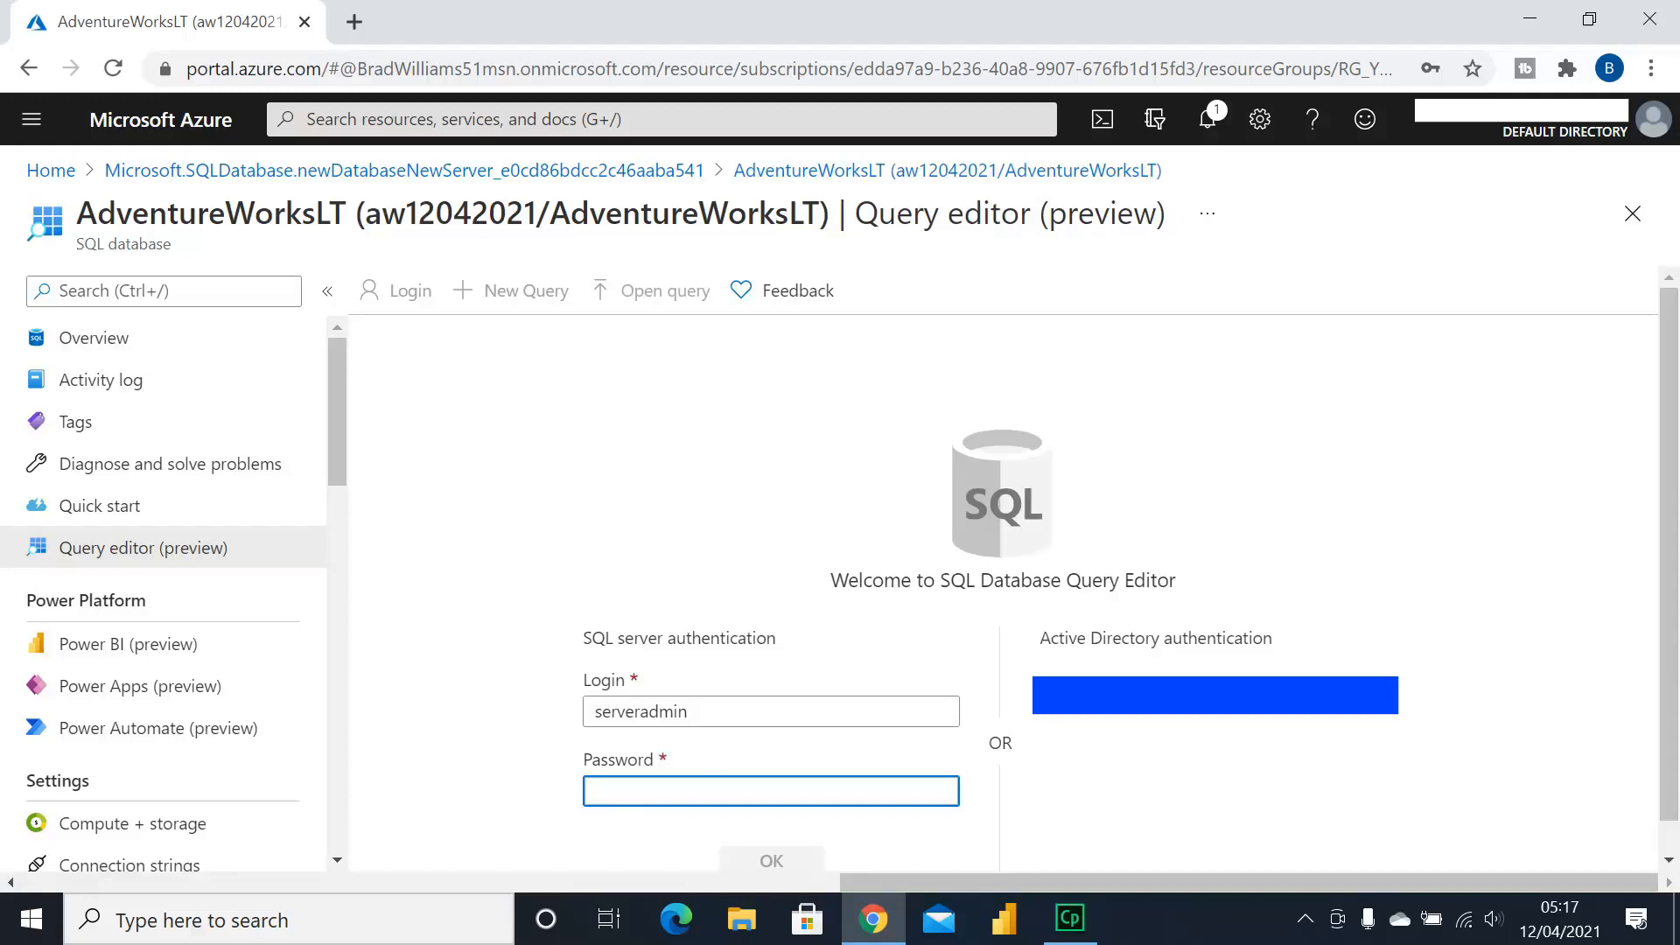
type("•••••••••••")
left_click(745, 857)
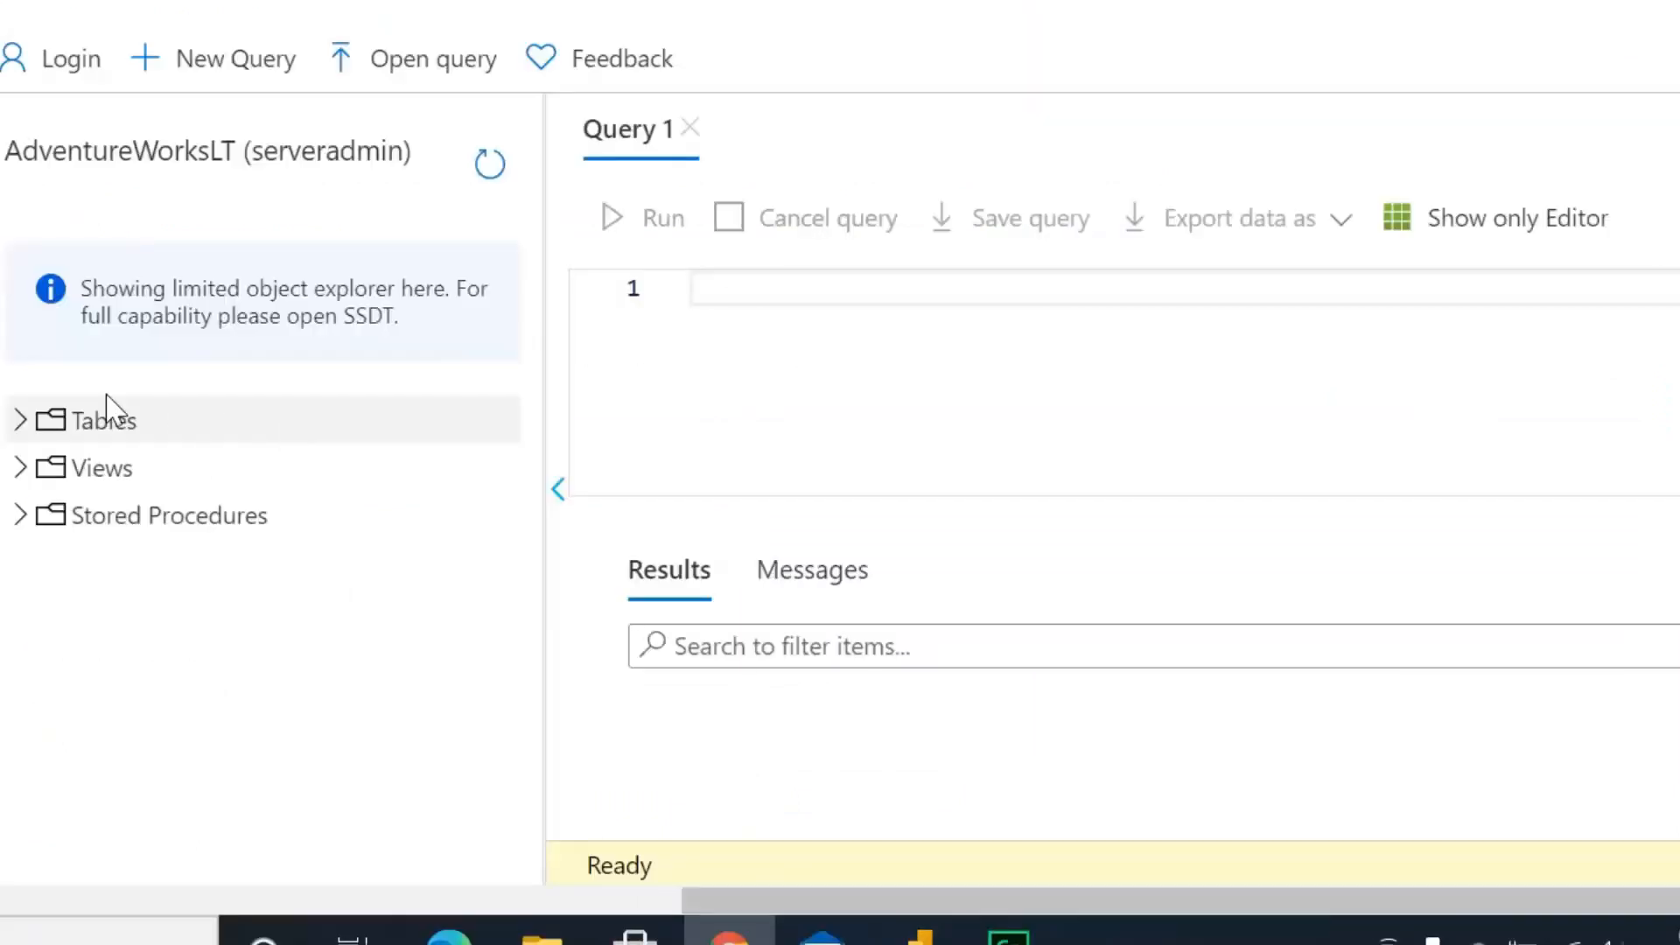
Expand Tables and enter SELECT * FROM SalesLt.Customer; in the Query 1 editor
left_click(19, 421)
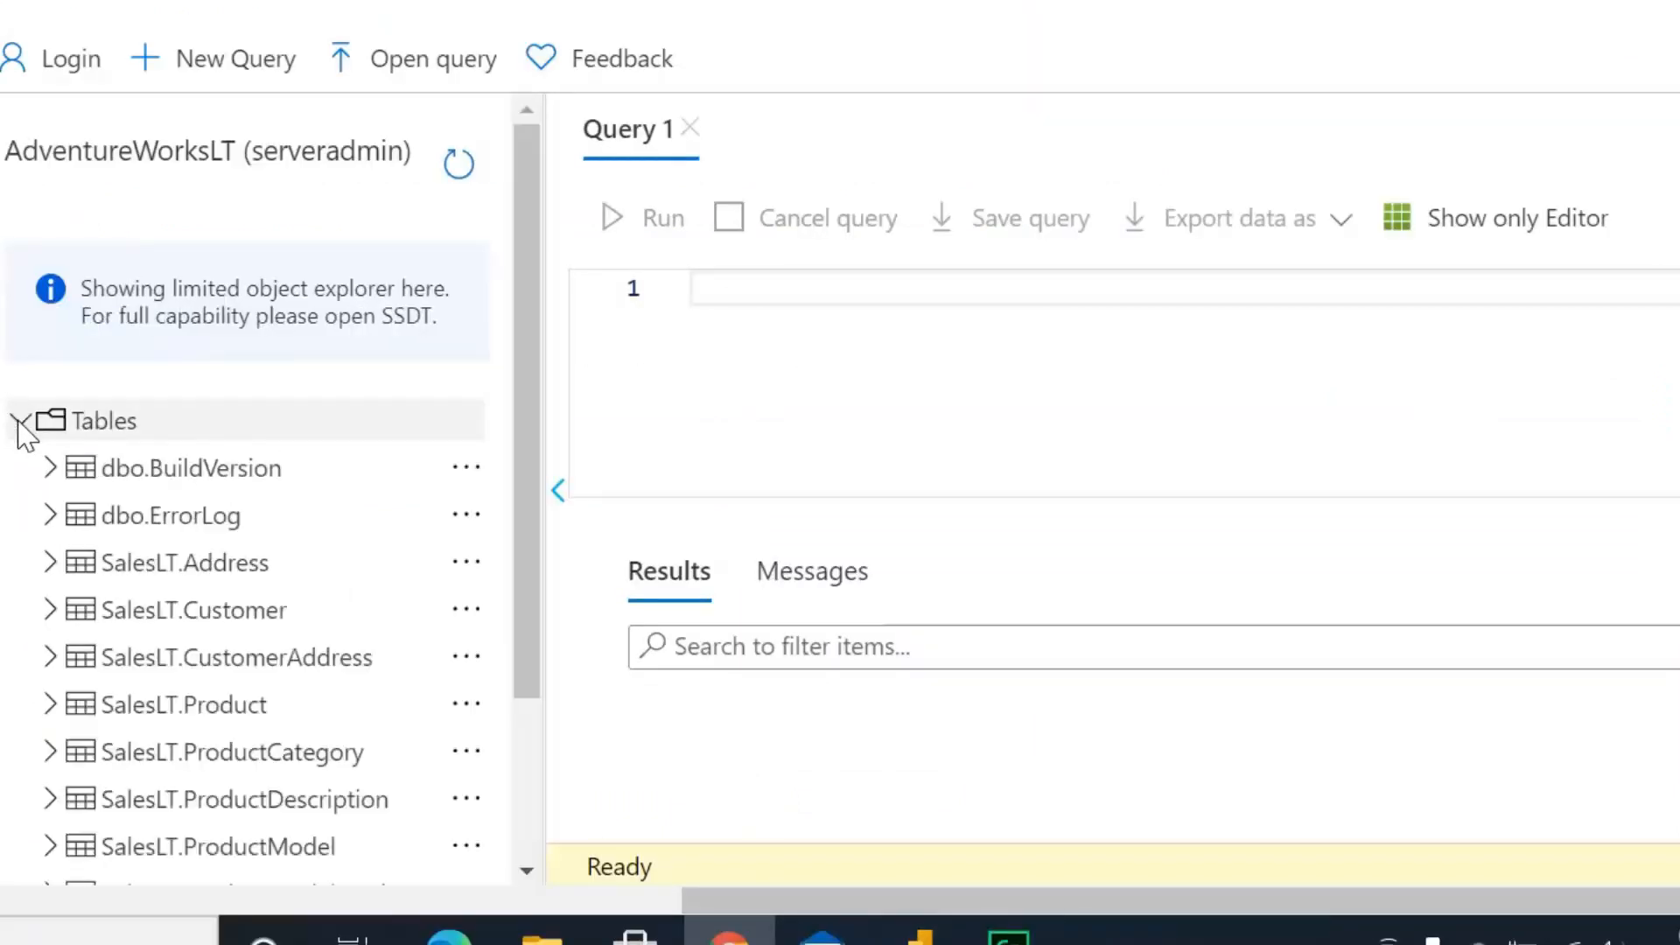
left_click(690, 287)
type("S")
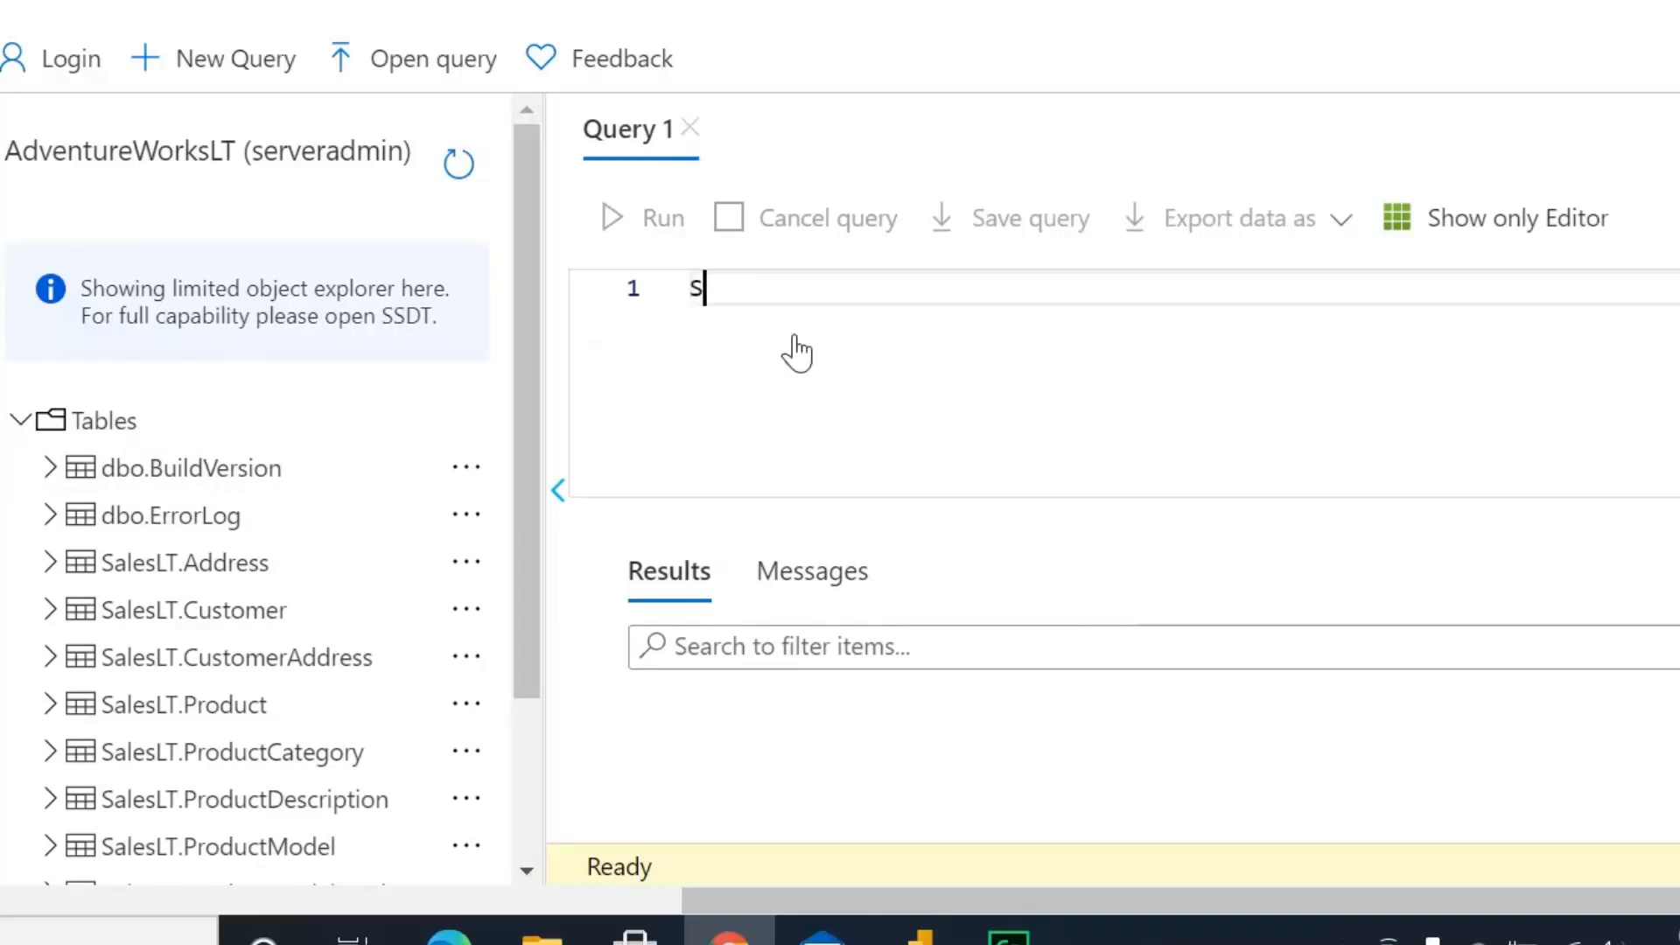
type("ELECT")
key("Return")
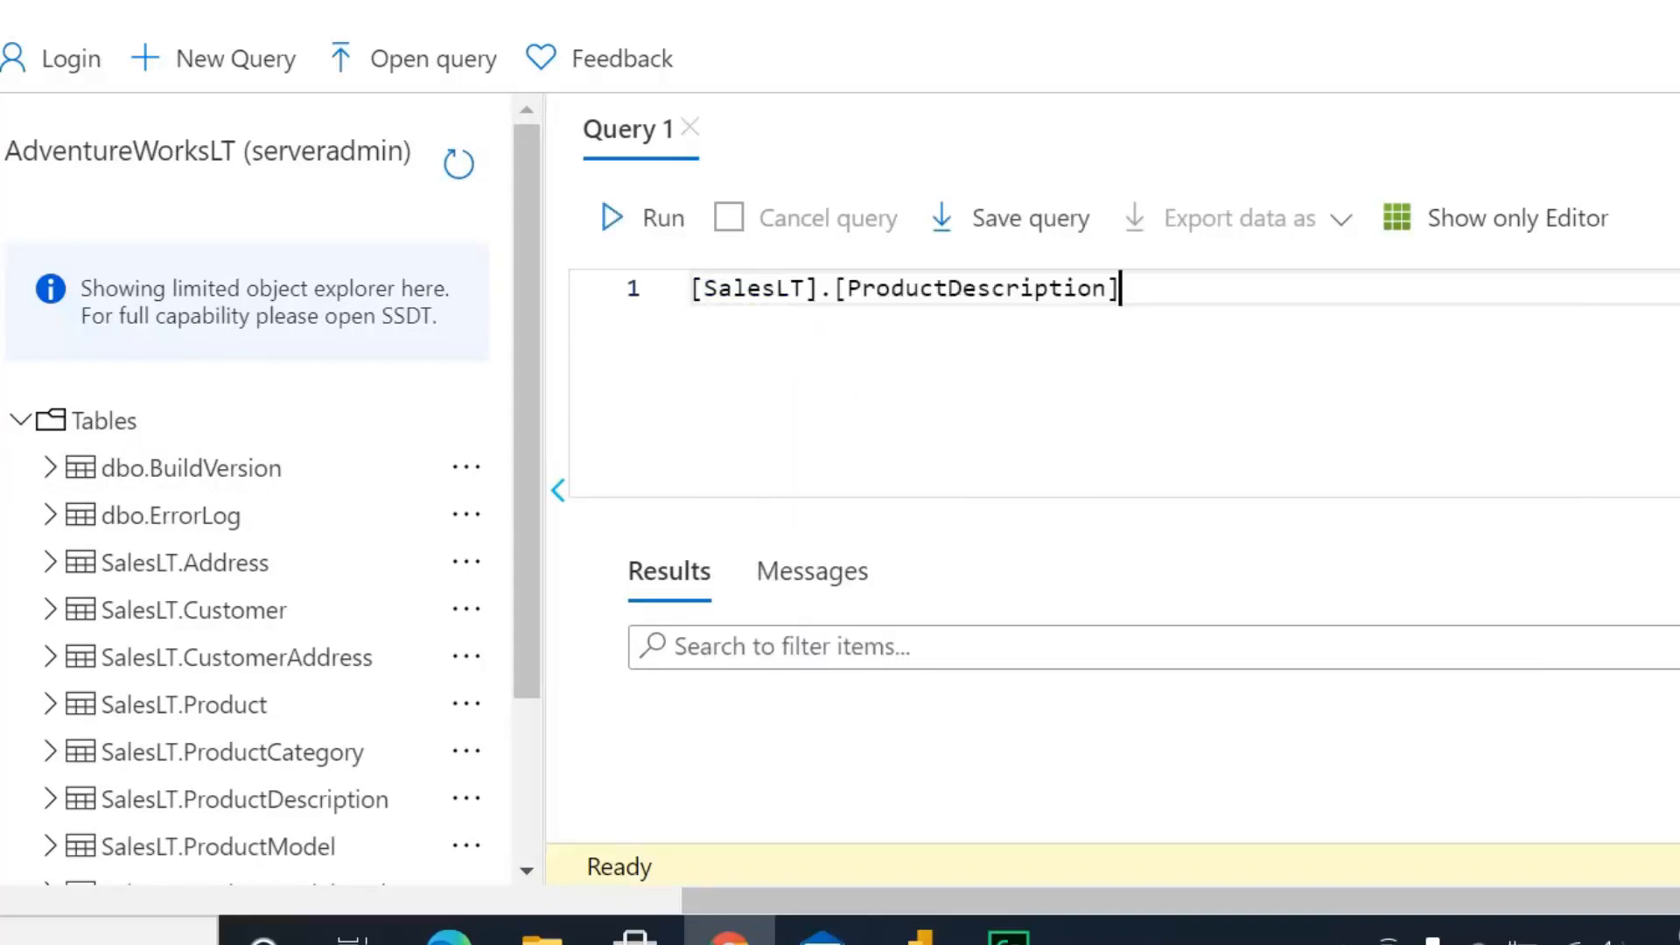
key("BackSpace")
key("BackSpace")
key("BackSpace")
key("BackSpace")
key("BackSpace")
key("BackSpace")
key("BackSpace")
key("BackSpace")
key("BackSpace")
key("BackSpace")
key("BackSpace")
key("BackSpace")
key("BackSpace")
key("BackSpace")
key("BackSpace")
key("BackSpace")
key("BackSpace")
key("BackSpace")
key("BackSpace")
key("BackSpace")
key("BackSpace")
key("BackSpace")
key("BackSpace")
key("BackSpace")
key("BackSpace")
key("BackSpace")
key("BackSpace")
key("BackSpace")
type("SELEC")
type("T * FR")
type("OM ")
type("d")
key("BackSpace")
type("S")
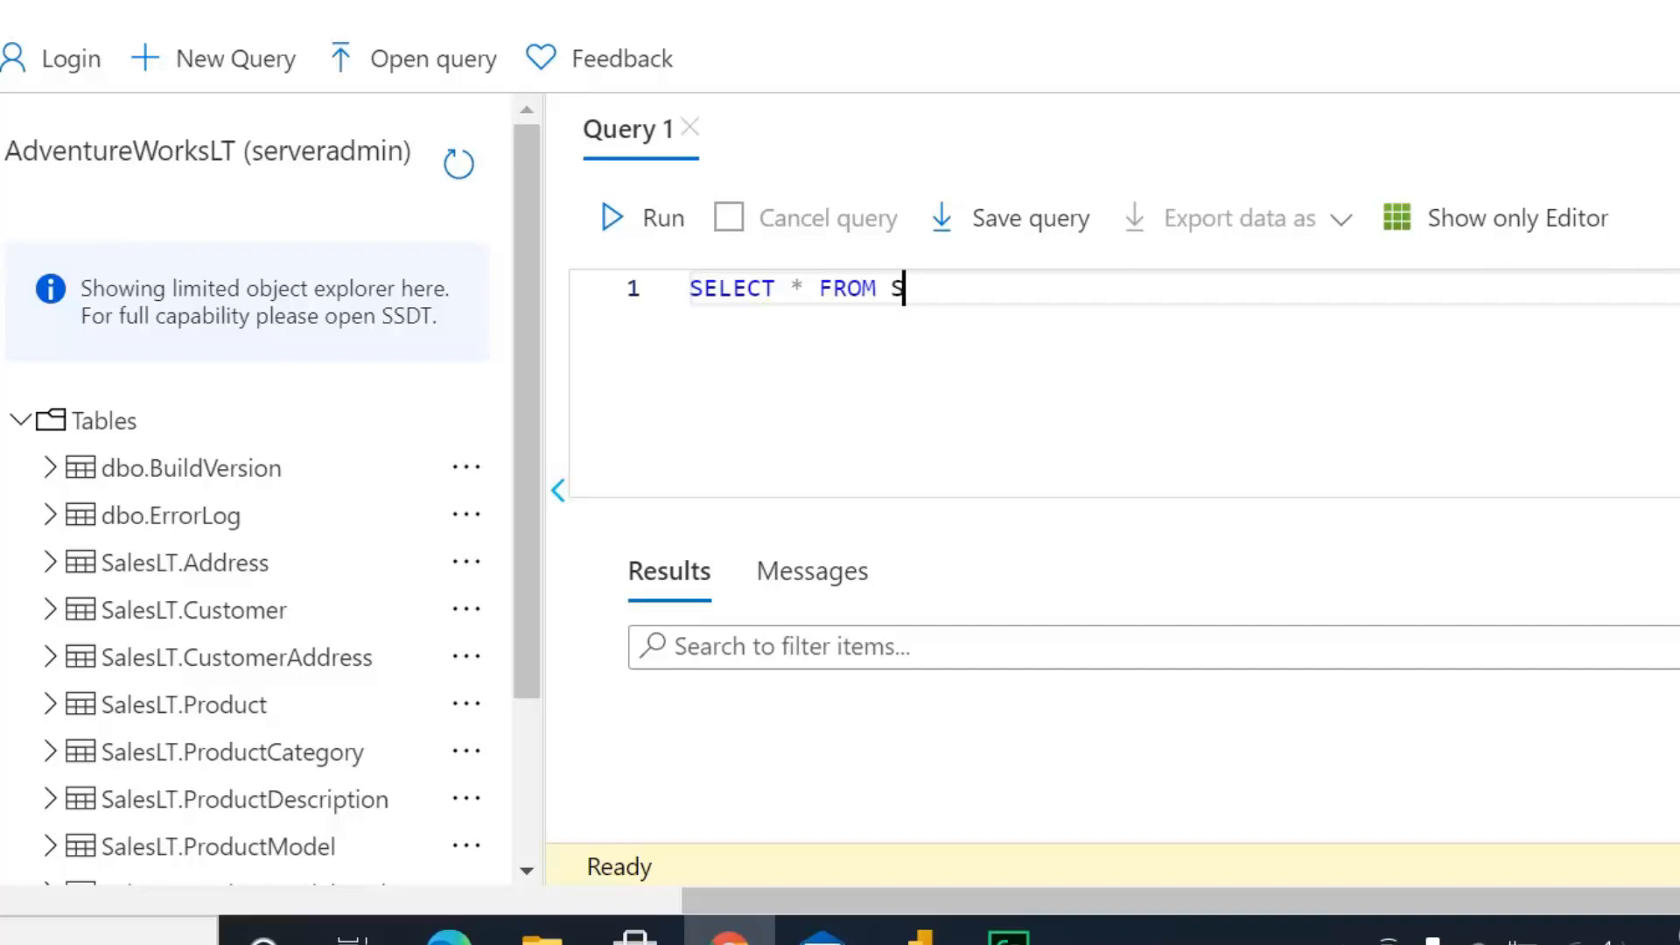
type("alesLt.A")
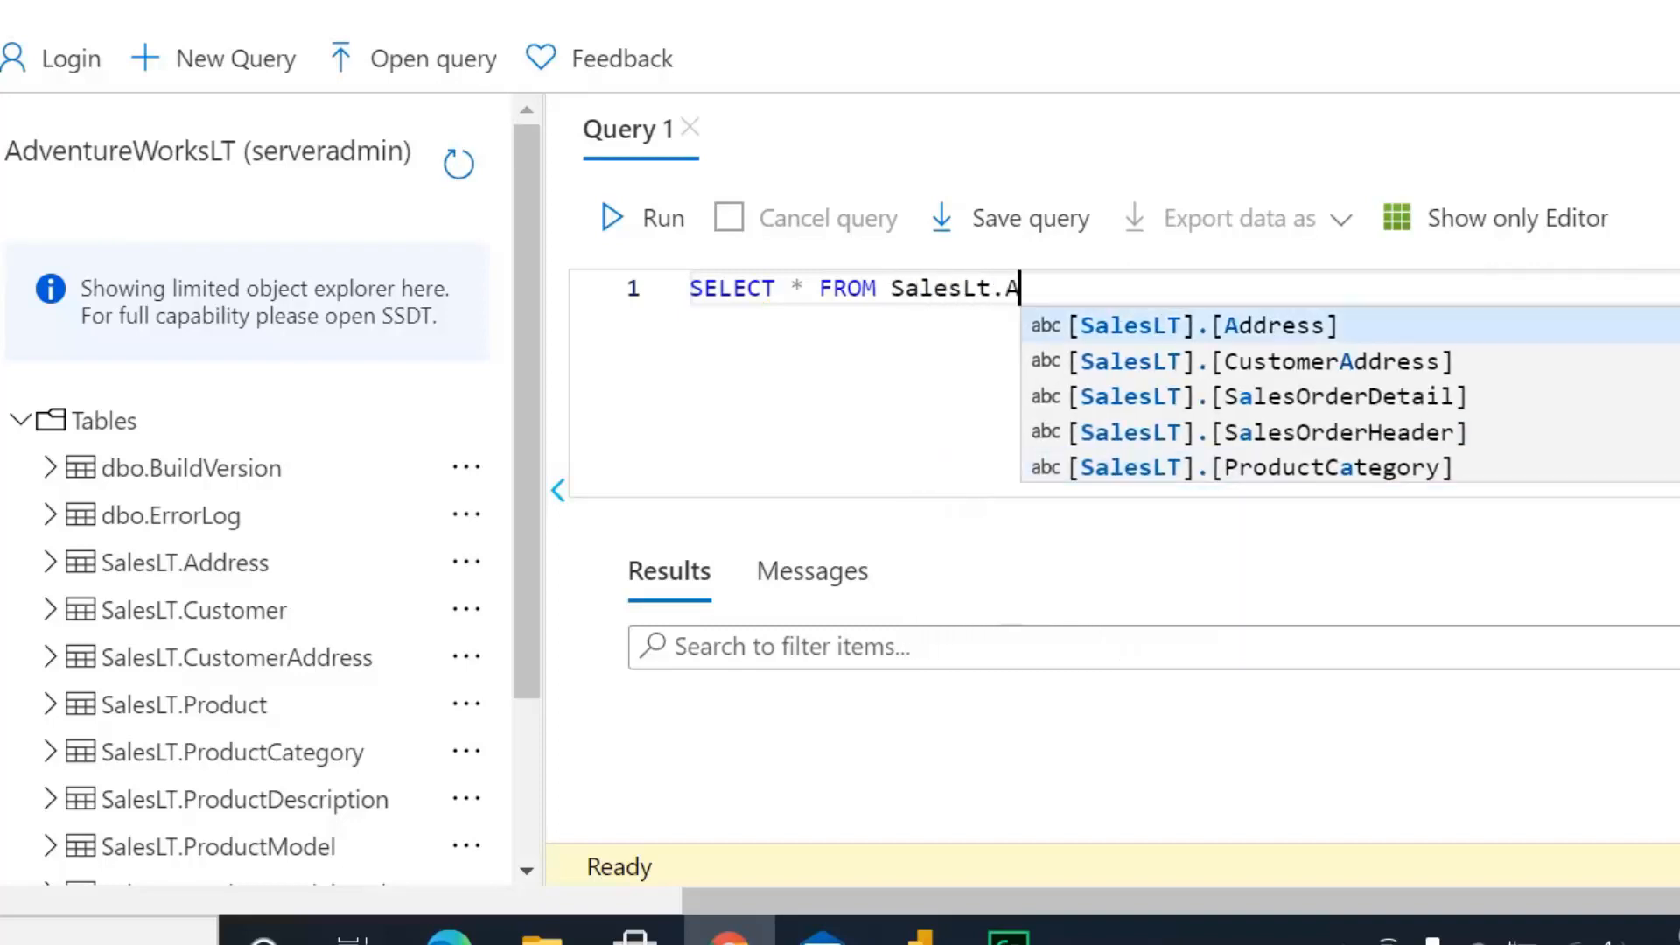
key("BackSpace")
type("Customer;")
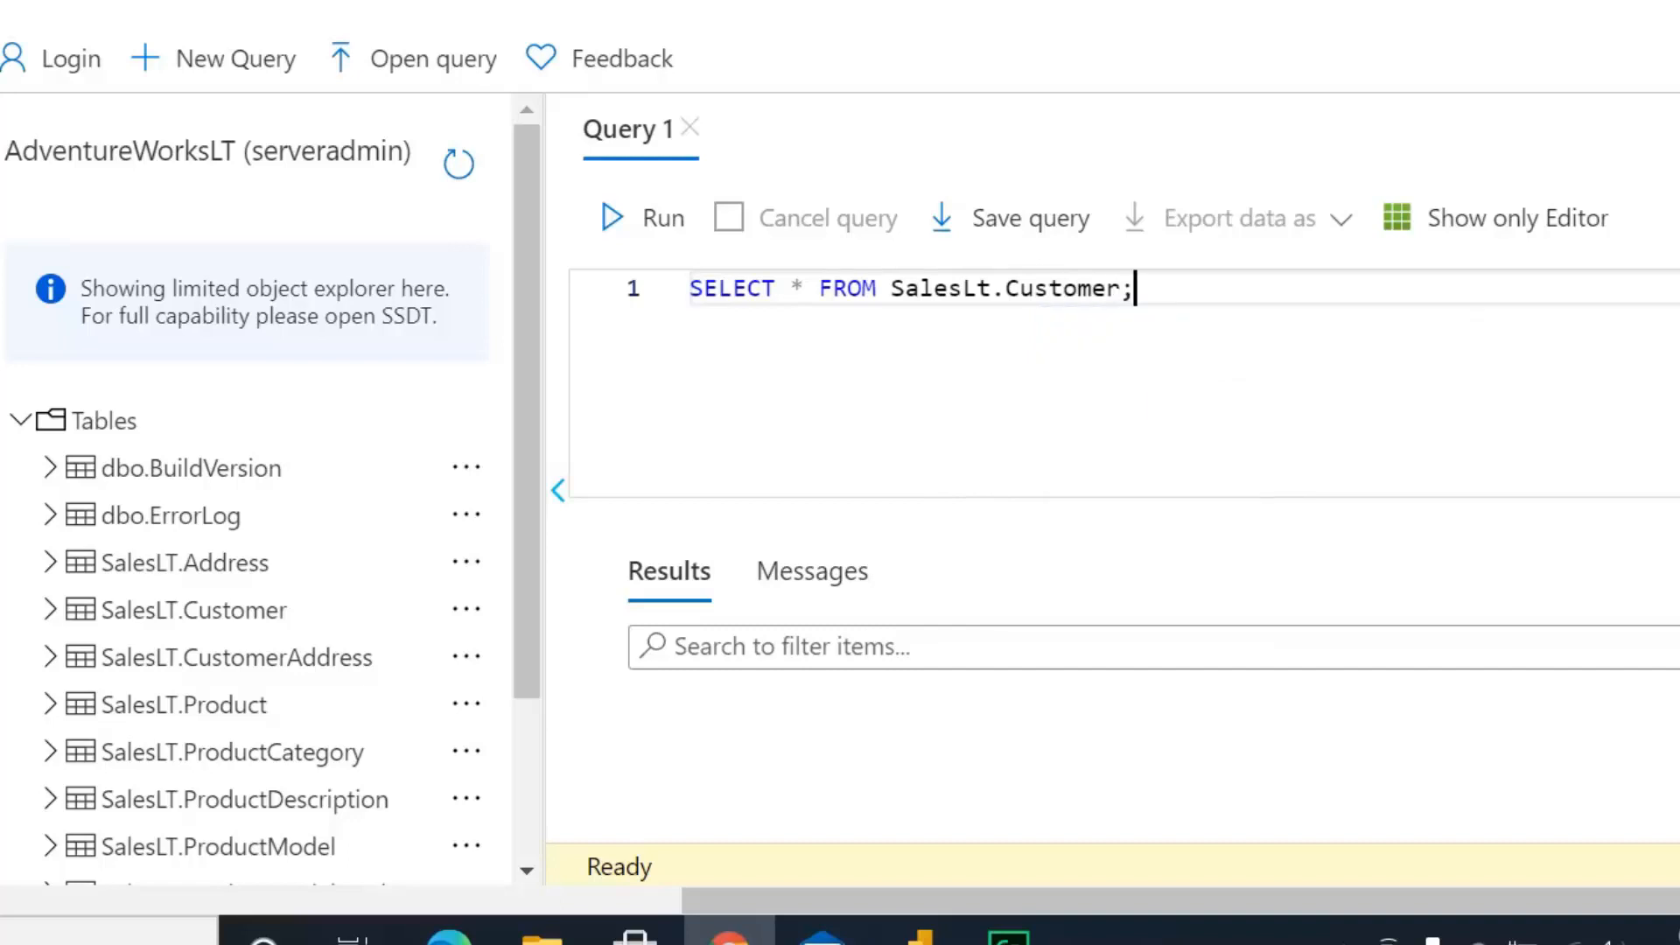
Run SELECT * FROM SalesLt.Customer; and scroll through the returned customer rows
left_click(652, 220)
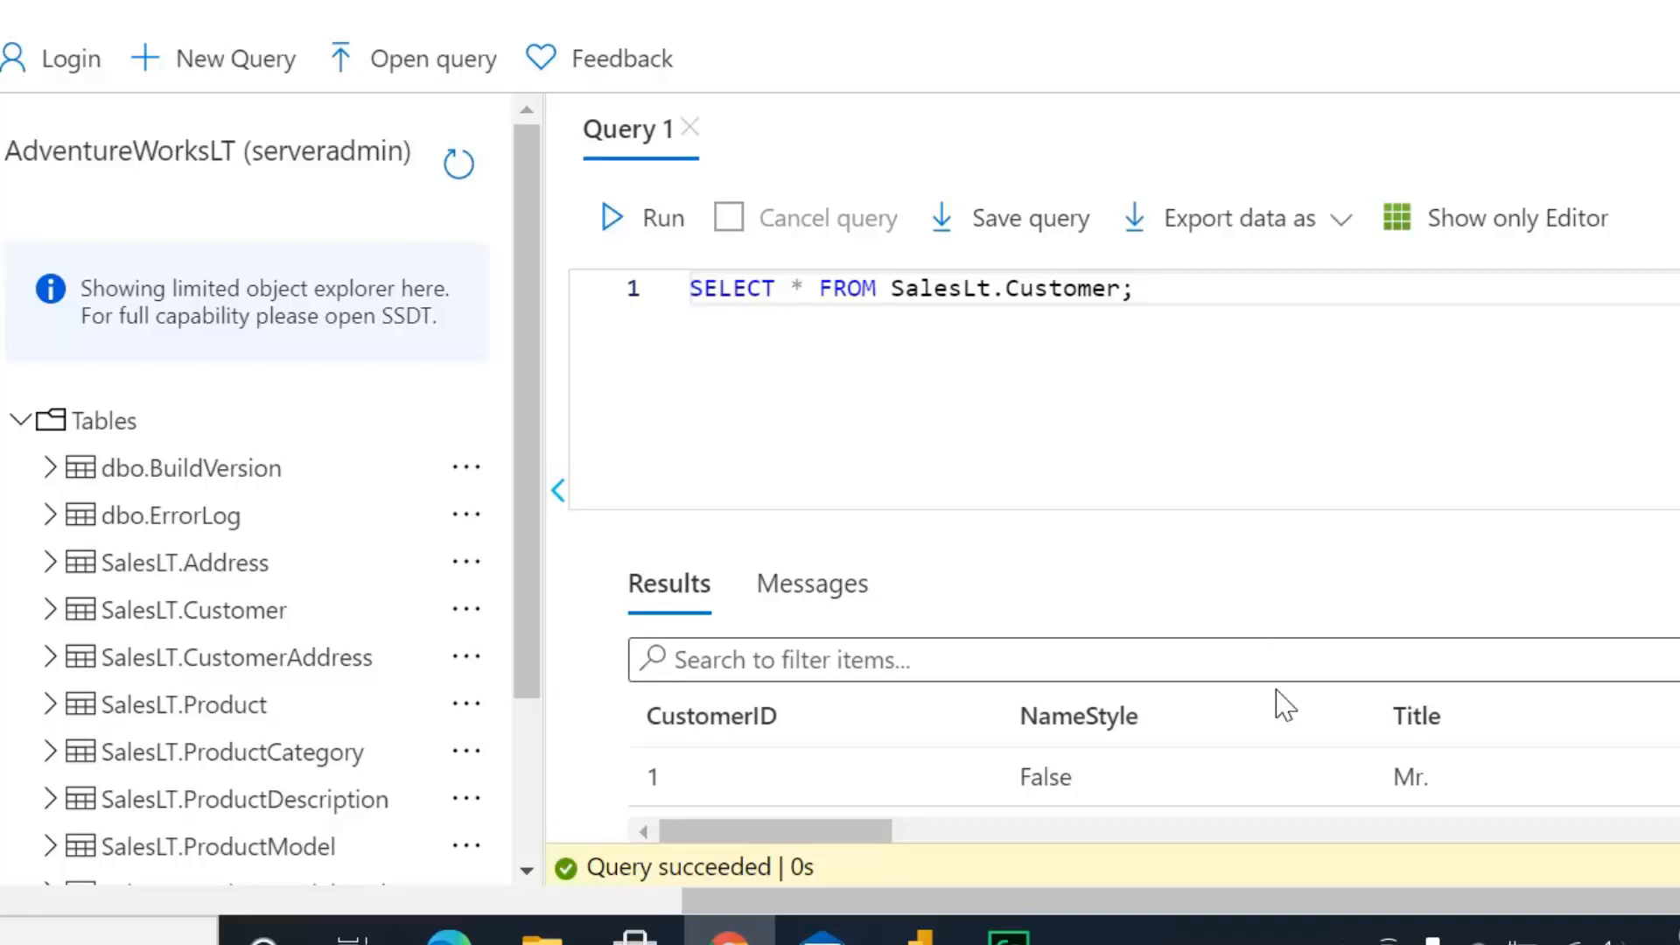
scroll(1215, 711, "down", 2)
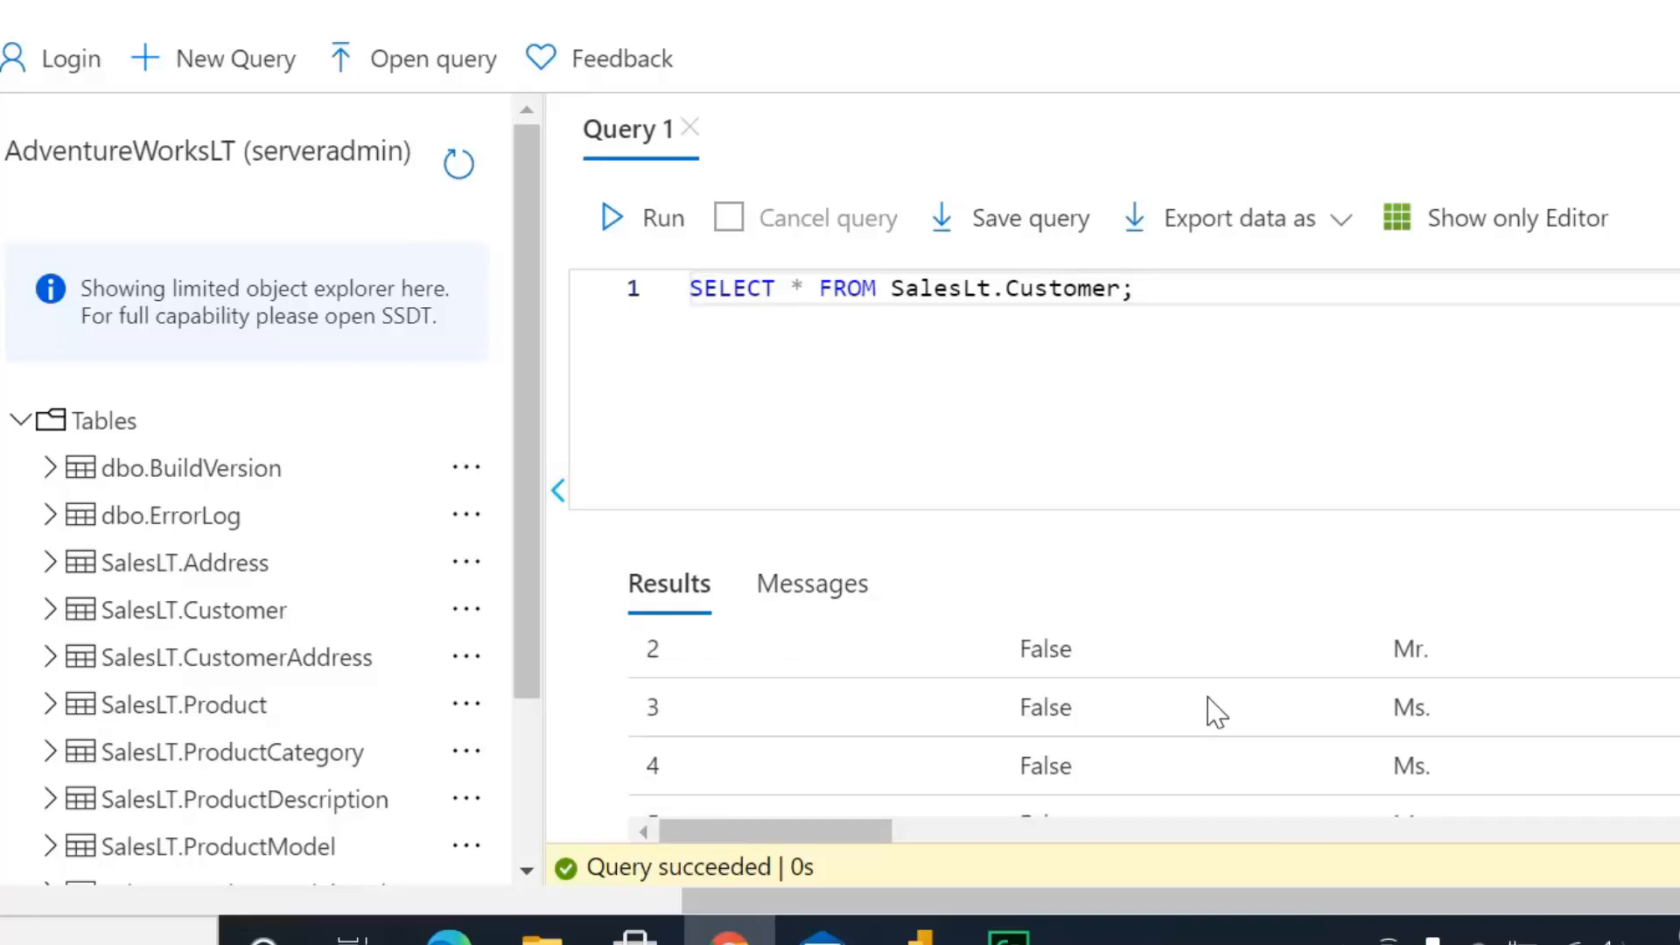
scroll(1058, 743, "down", 3)
scroll(945, 739, "up", 2)
scroll(946, 743, "down", 2)
left_click_drag(871, 827, 818, 862)
scroll(942, 783, "up", 3)
scroll(945, 779, "up", 1)
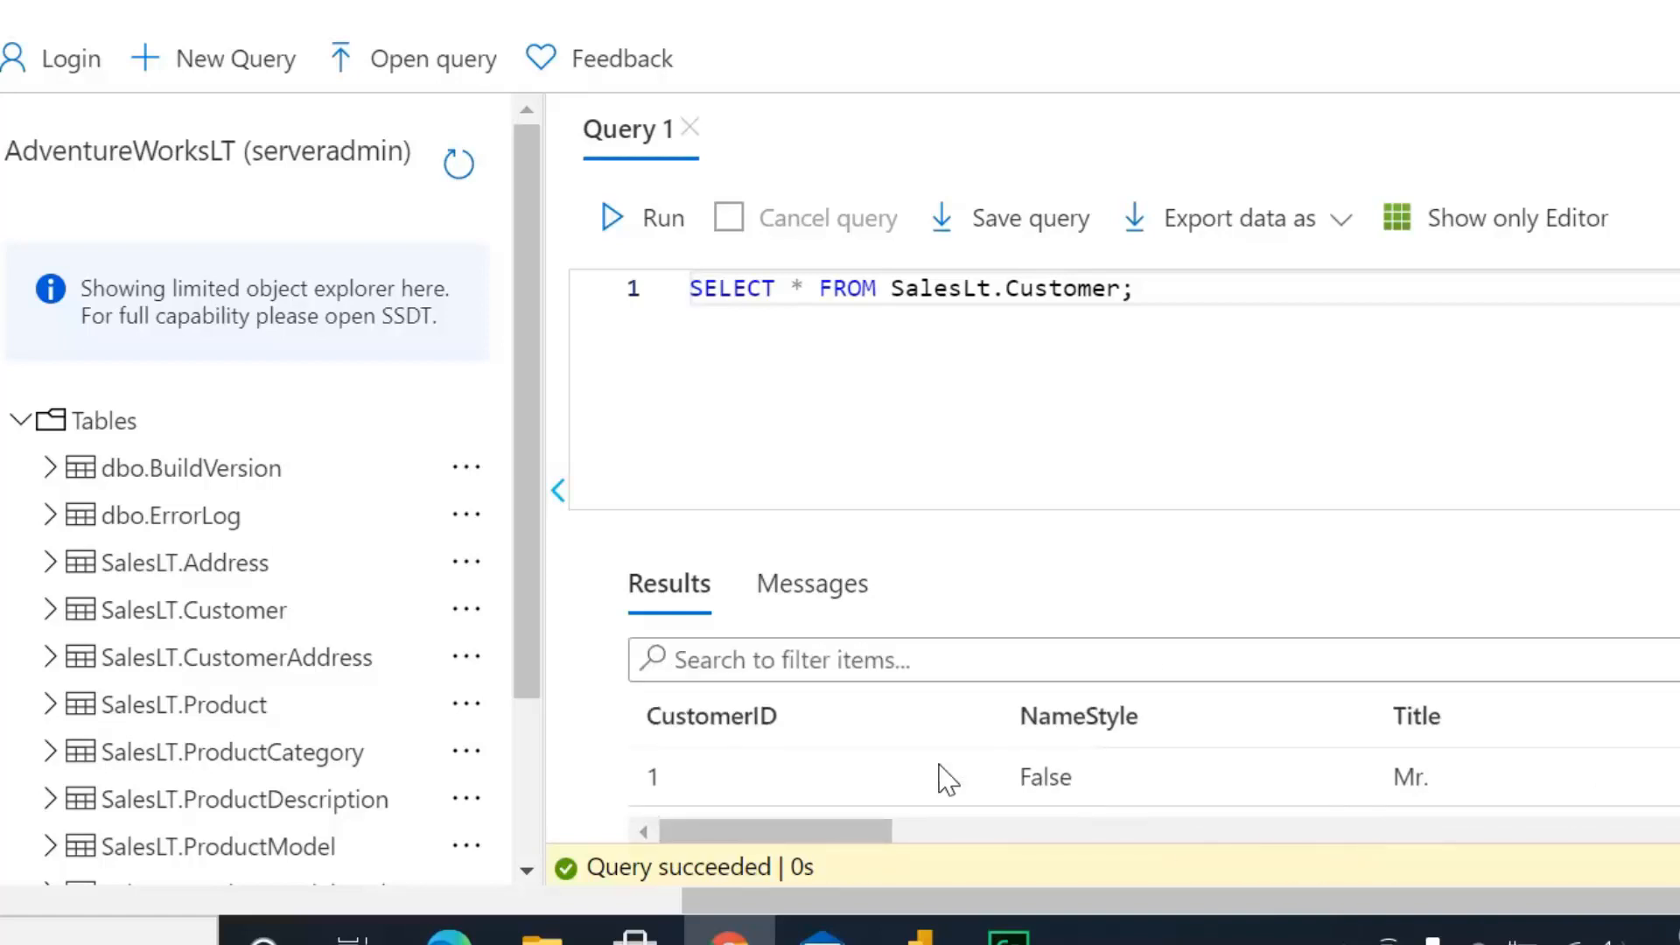